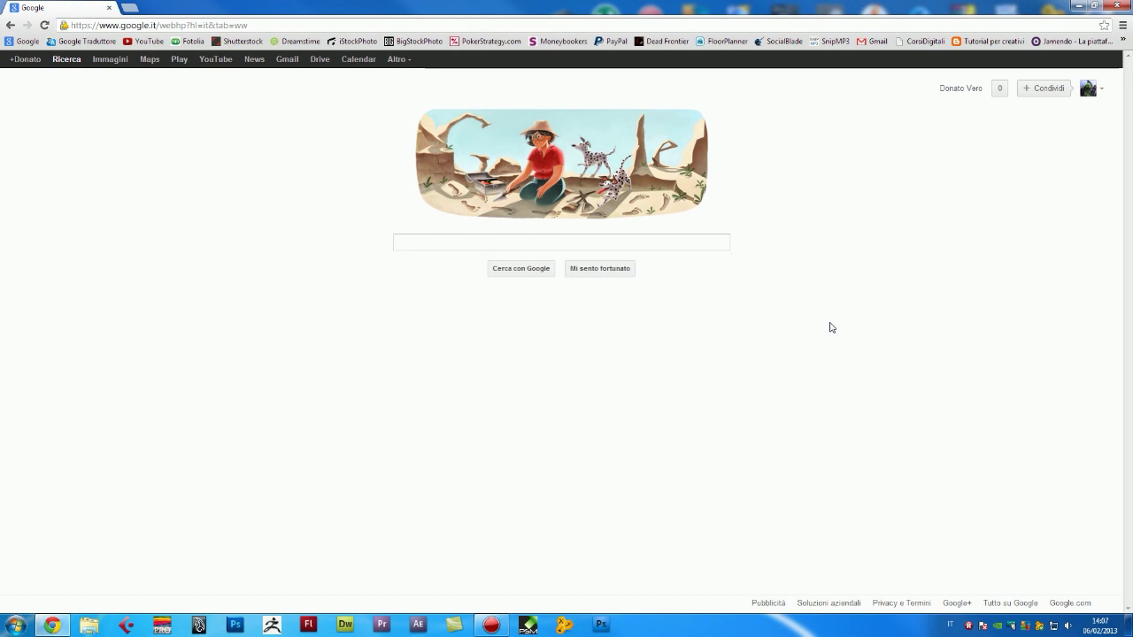
Search Google Images for 'tom cruise'.
click(125, 62)
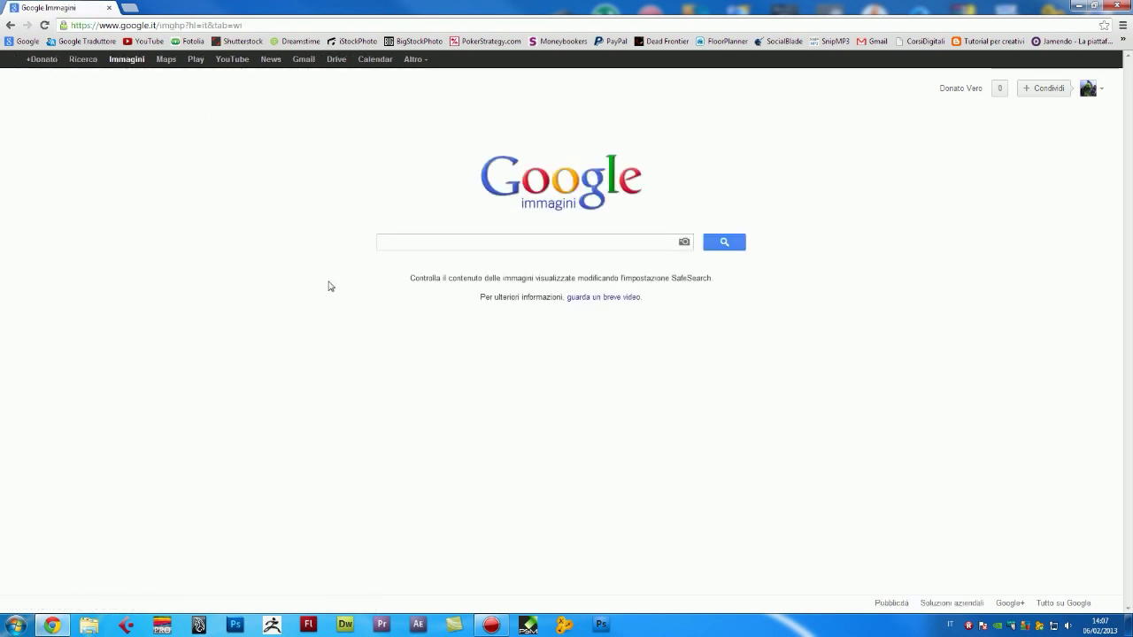
text(tom cr)
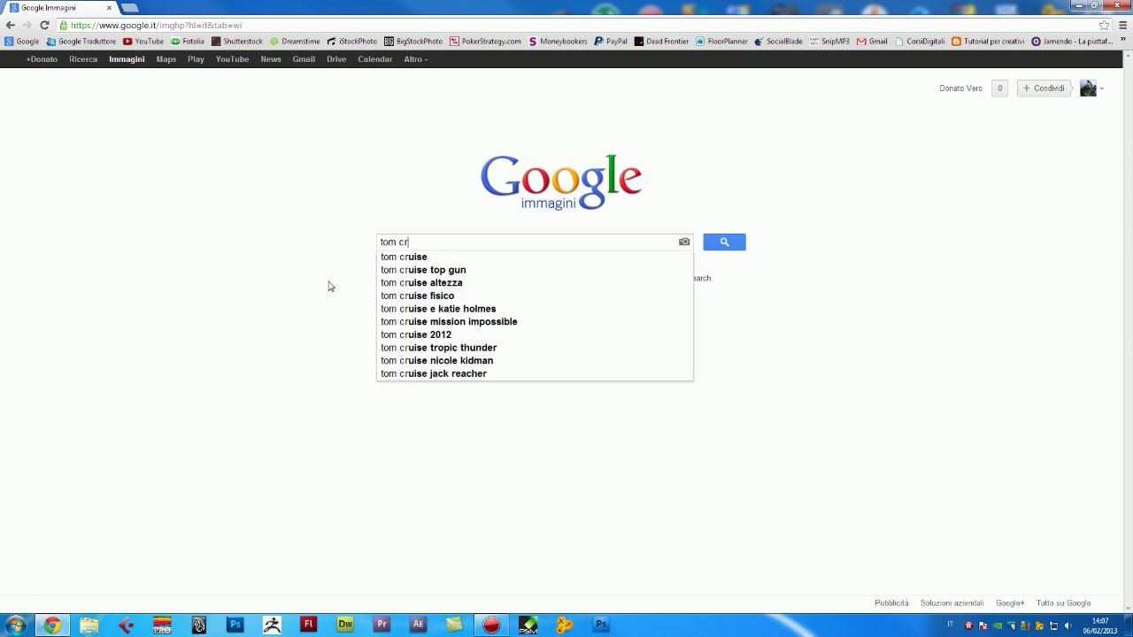
key(Down)
key(Return)
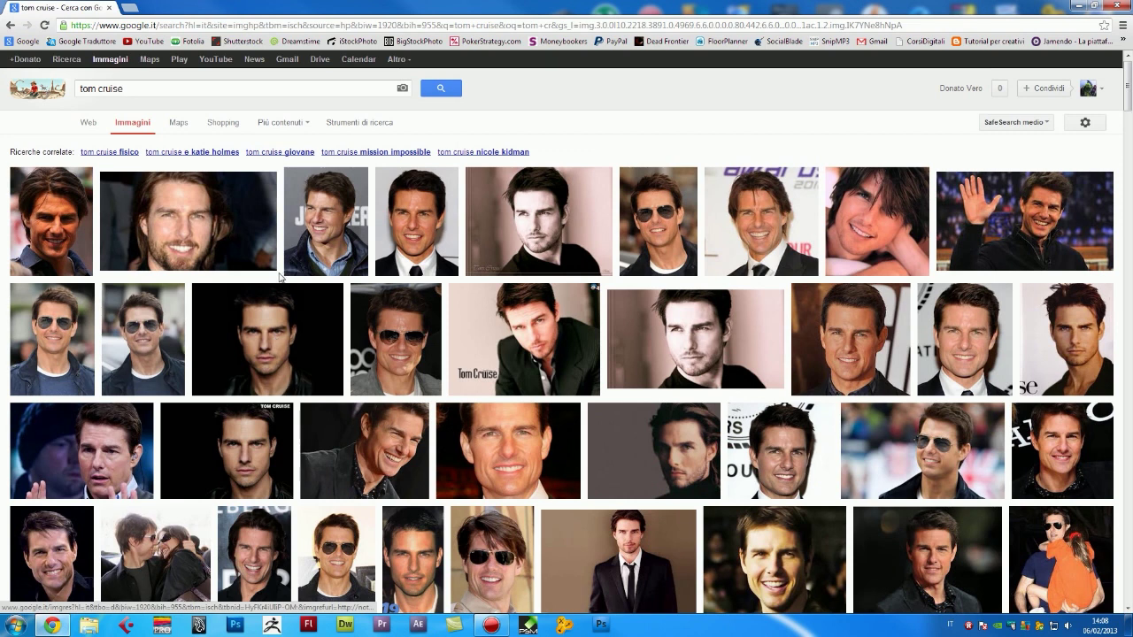
Preview and close two portrait results, including one of him in a suit.
click(244, 344)
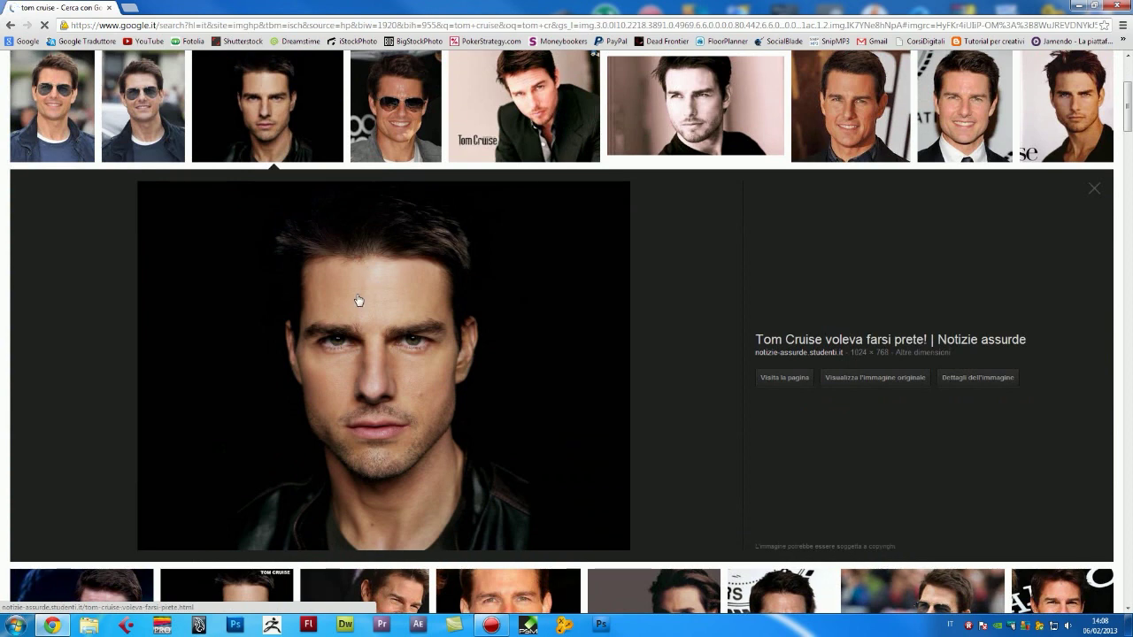
click(296, 118)
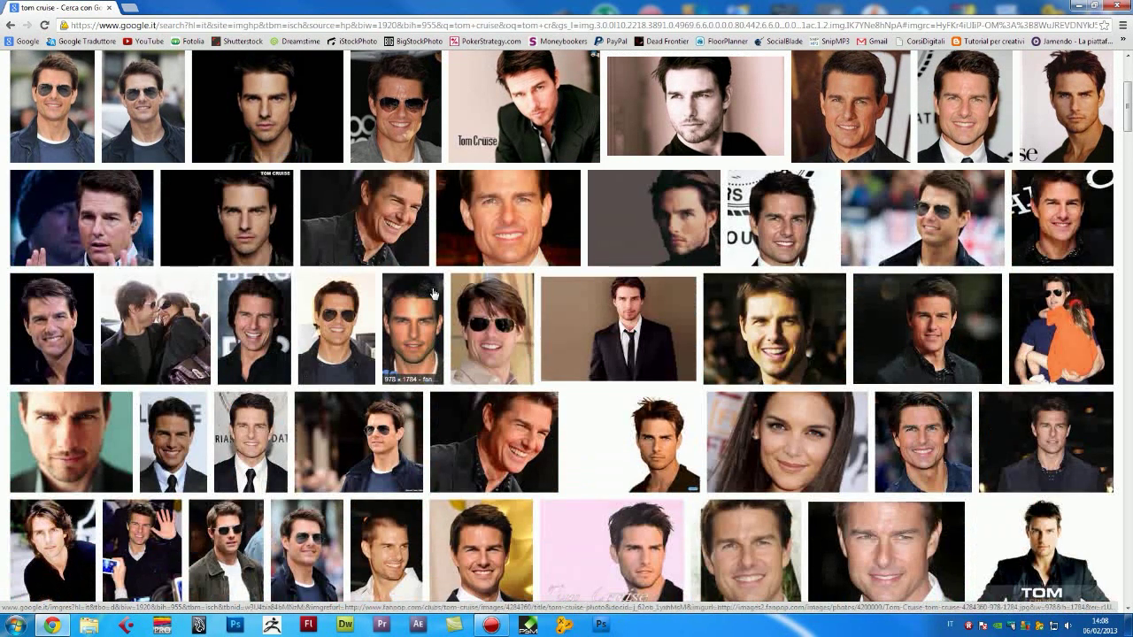
scroll(434, 294, down, 1)
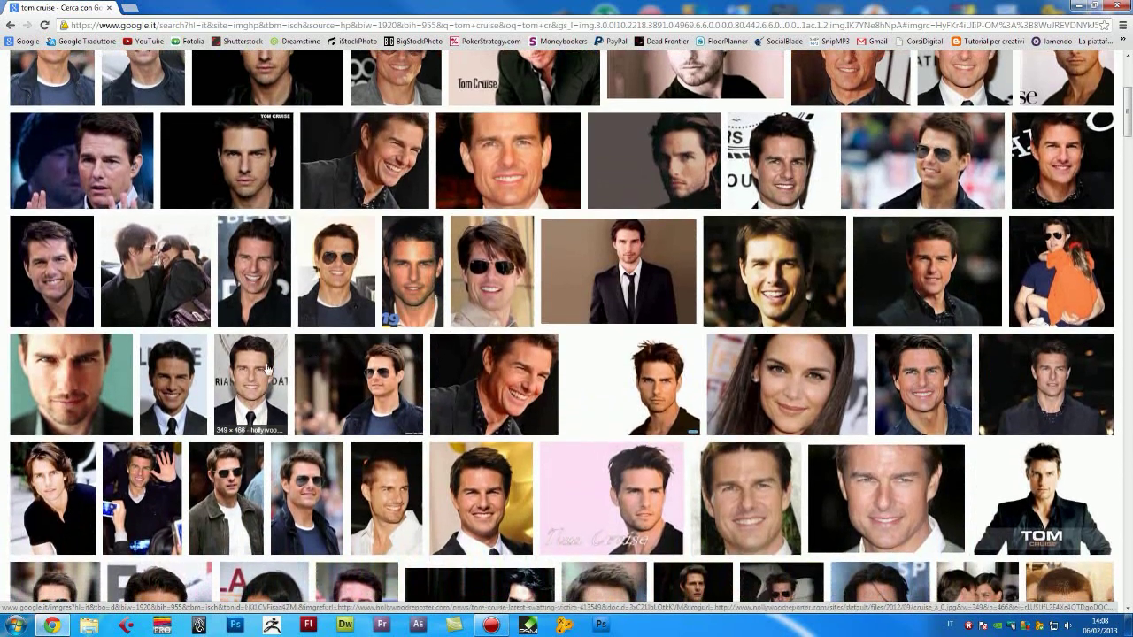
click(267, 368)
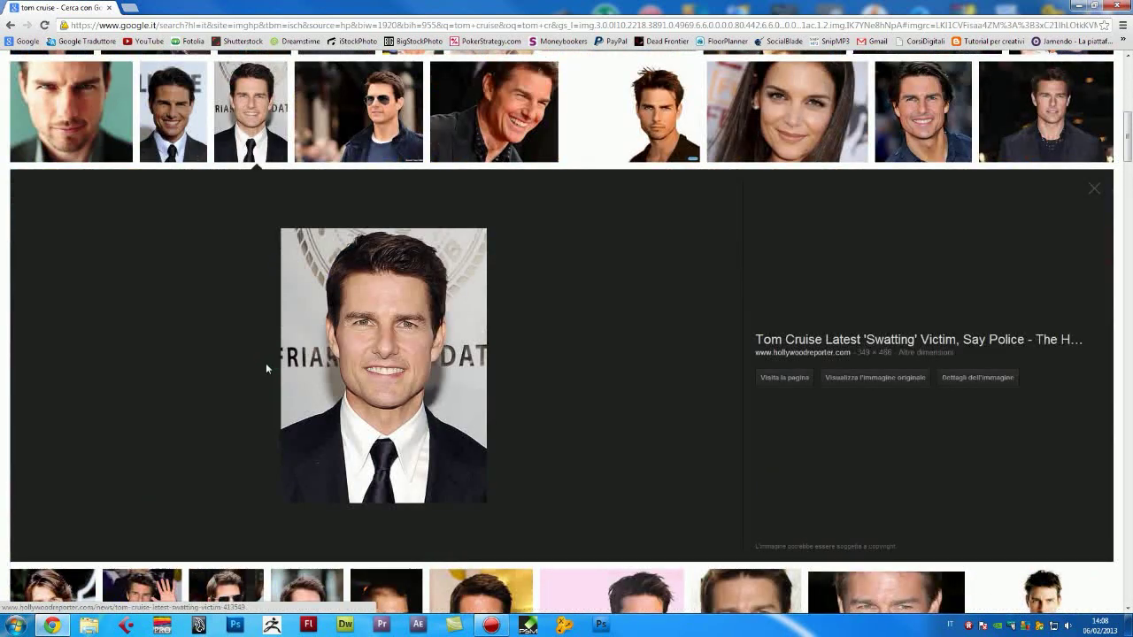
click(259, 116)
Scroll further down the results and preview a close-up portrait against a blurred background.
scroll(318, 276, down, 3)
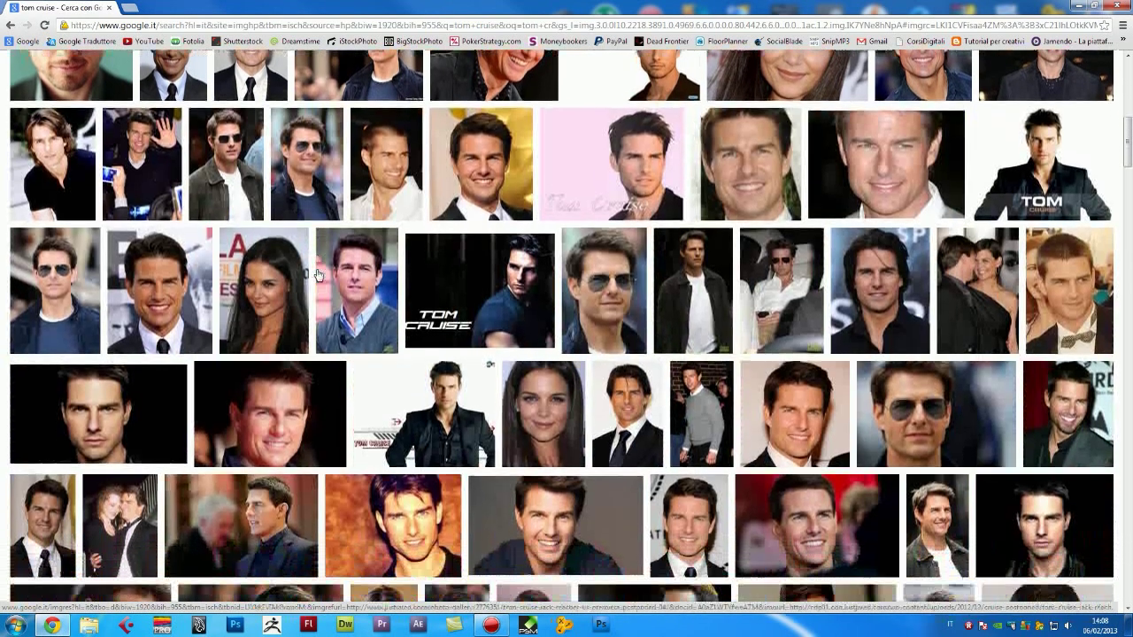
scroll(318, 275, down, 2)
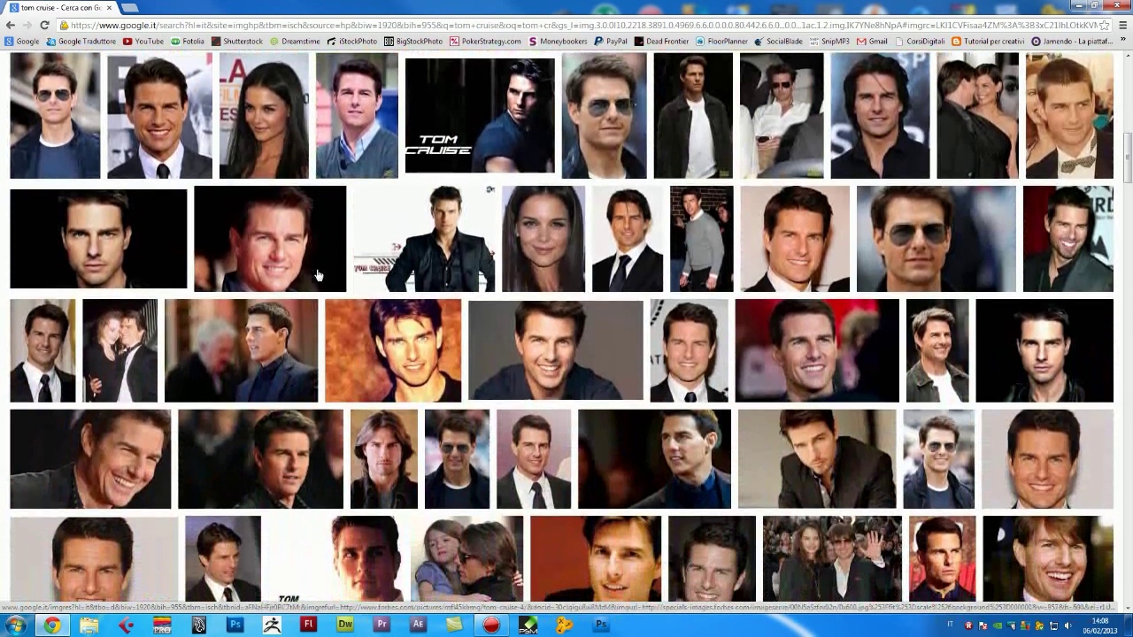
scroll(319, 276, down, 2)
scroll(317, 275, down, 2)
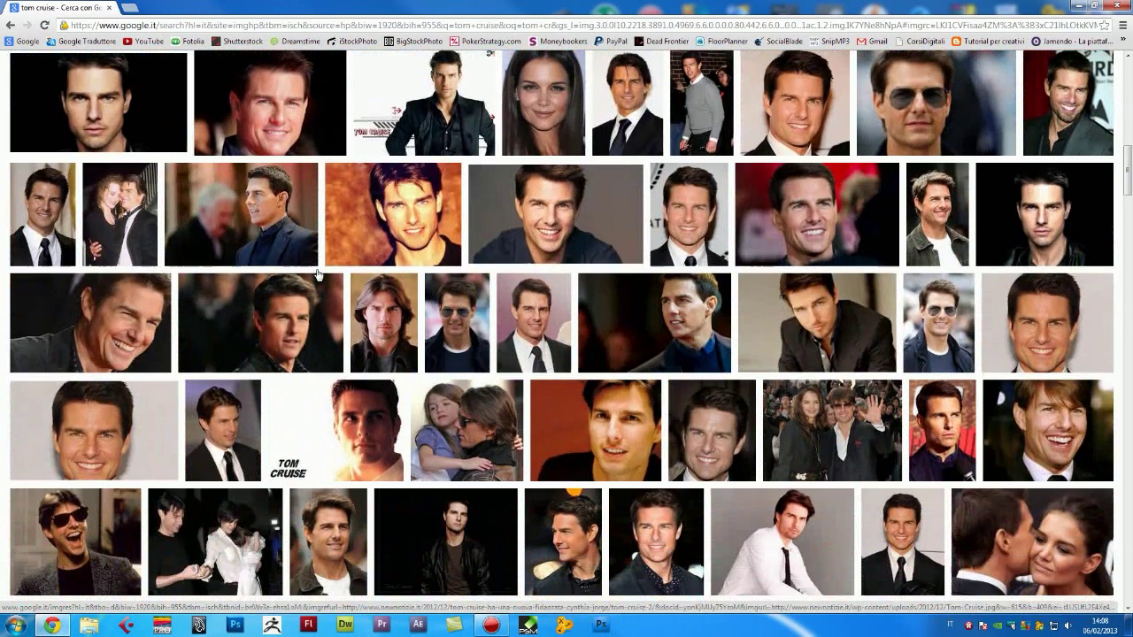
scroll(317, 275, down, 2)
scroll(317, 275, down, 1)
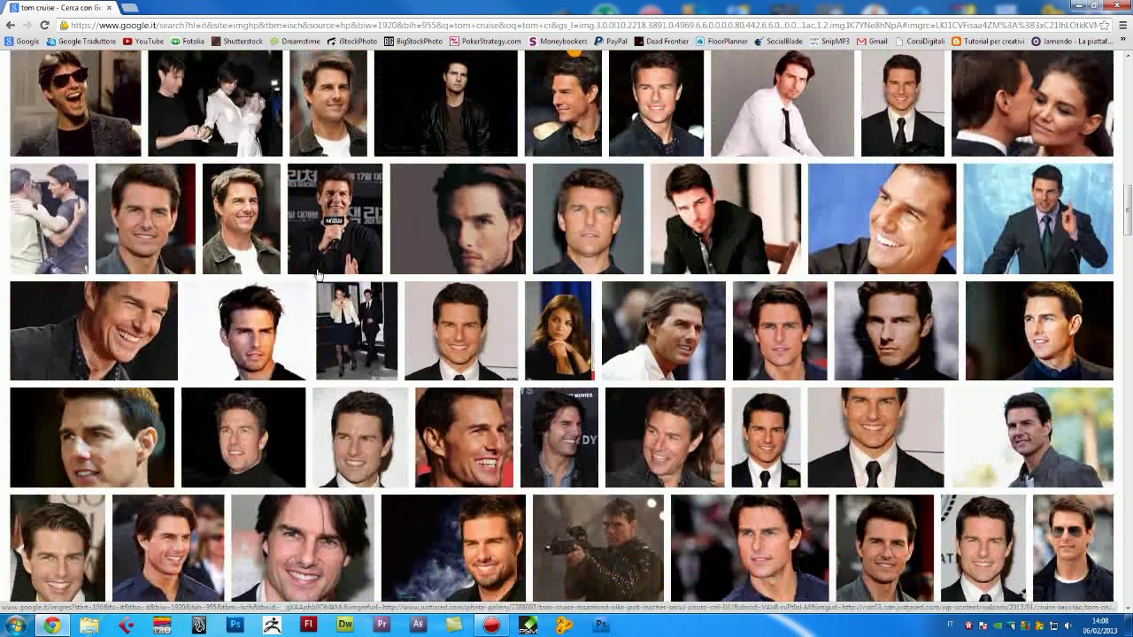
scroll(317, 275, down, 2)
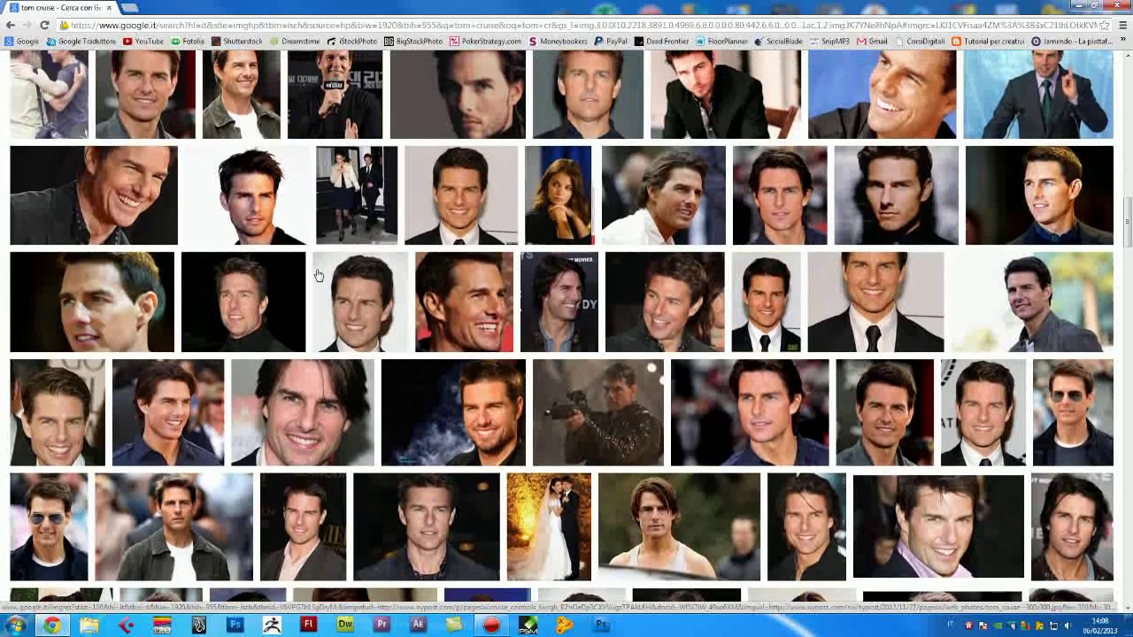
scroll(317, 275, up, 2)
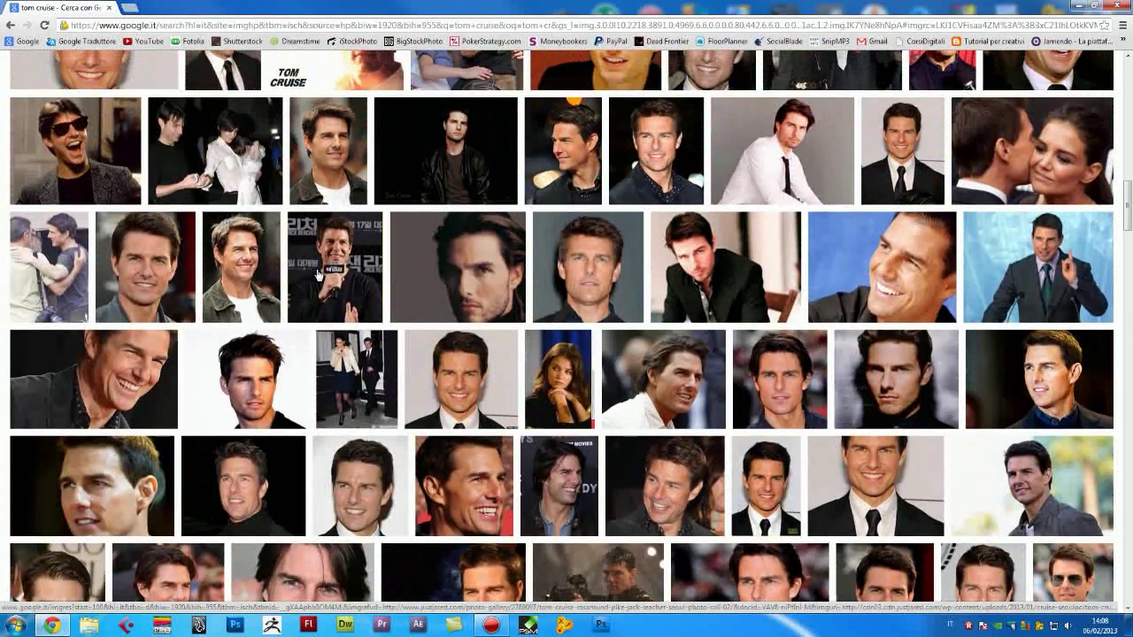
scroll(317, 276, down, 3)
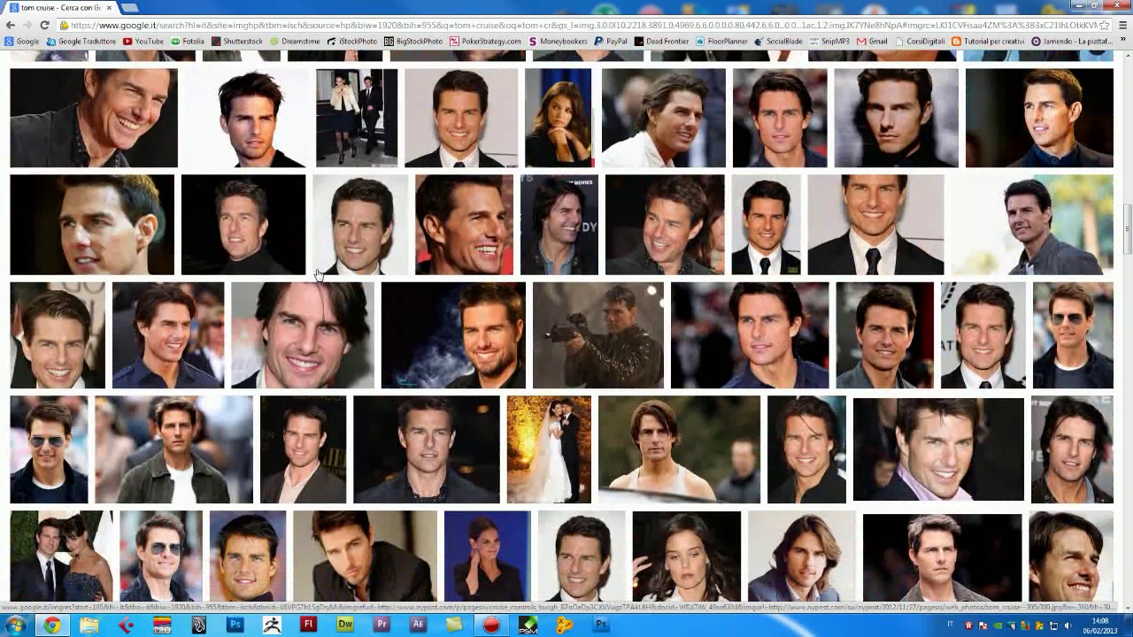
scroll(317, 275, down, 2)
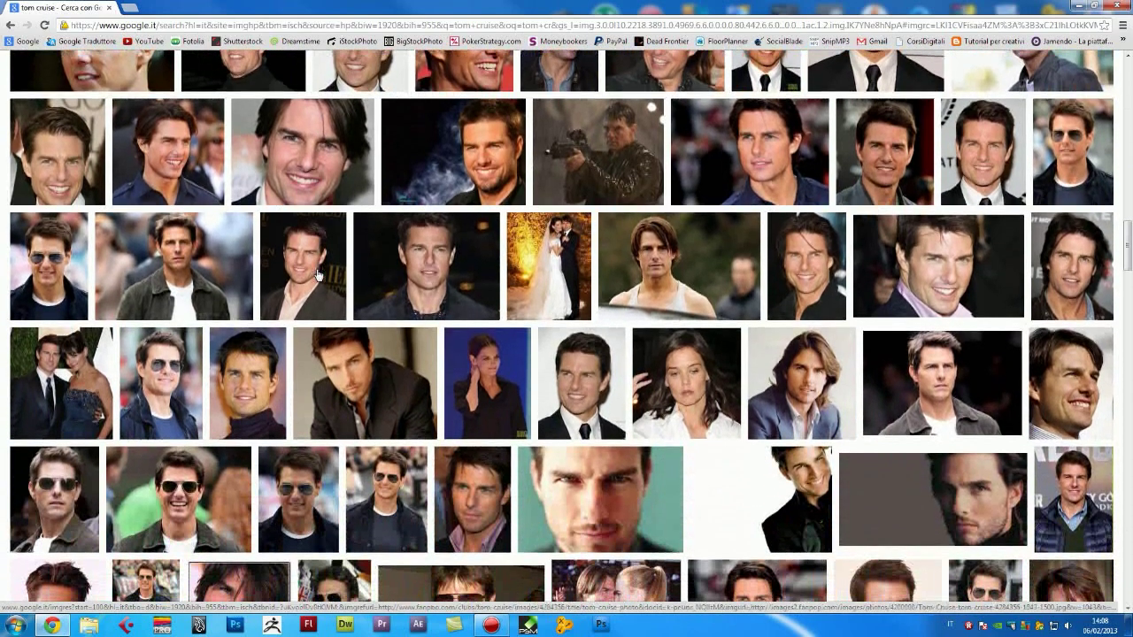
scroll(317, 276, down, 2)
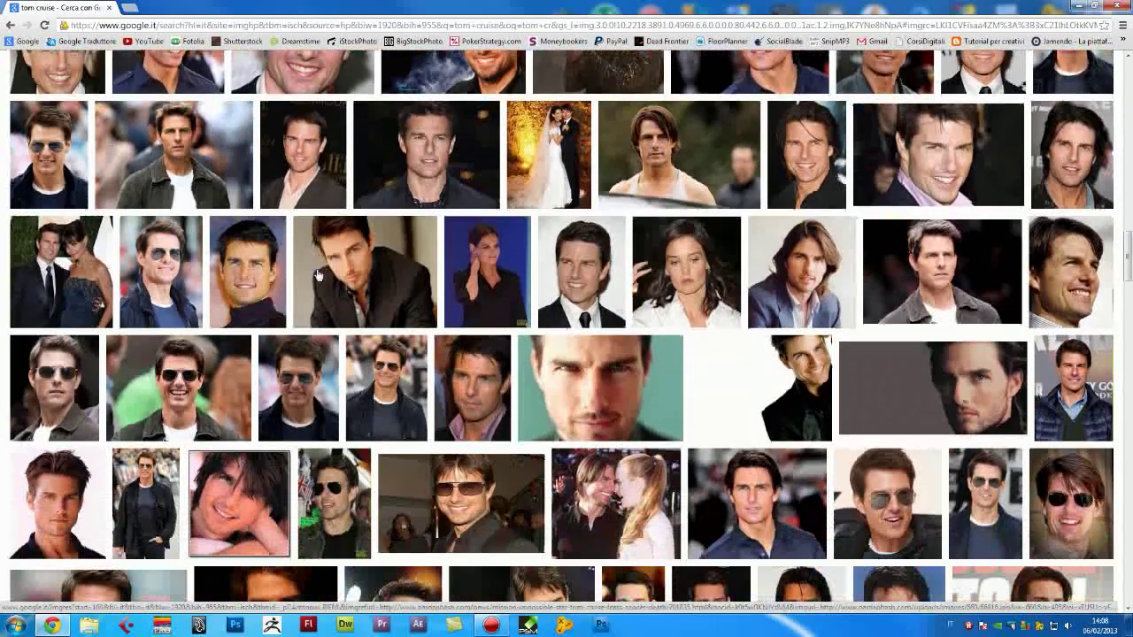
scroll(317, 275, down, 2)
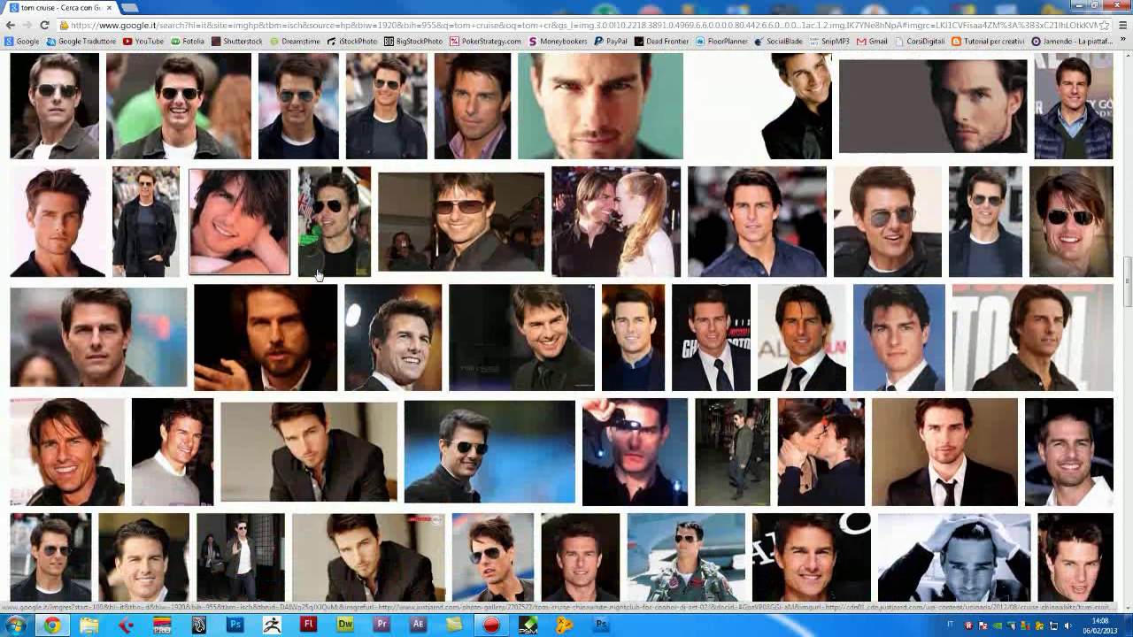
scroll(317, 275, down, 2)
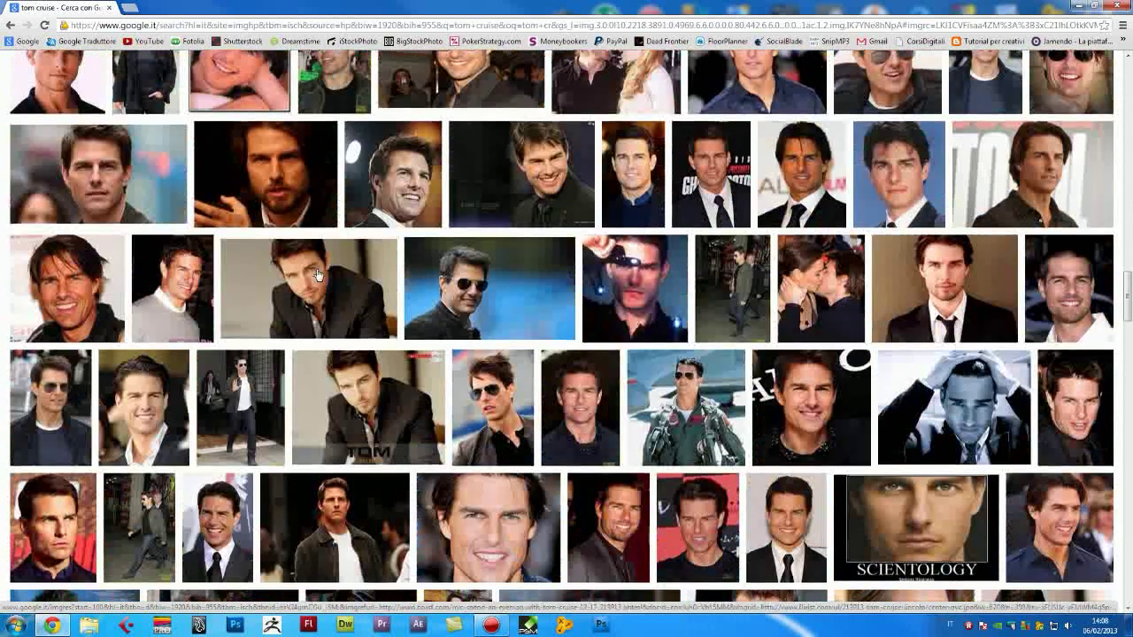
click(122, 179)
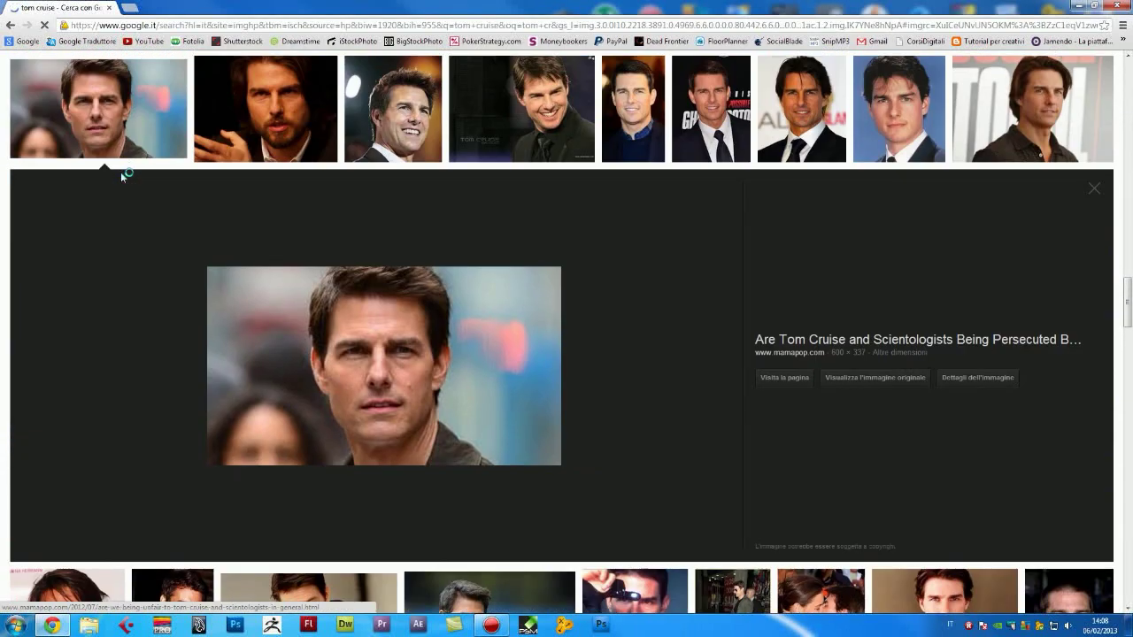
Start saving the portrait as tom-cruise-600x337.jpg into a new Desktop folder named Riferimenti.
right_click(367, 345)
click(416, 413)
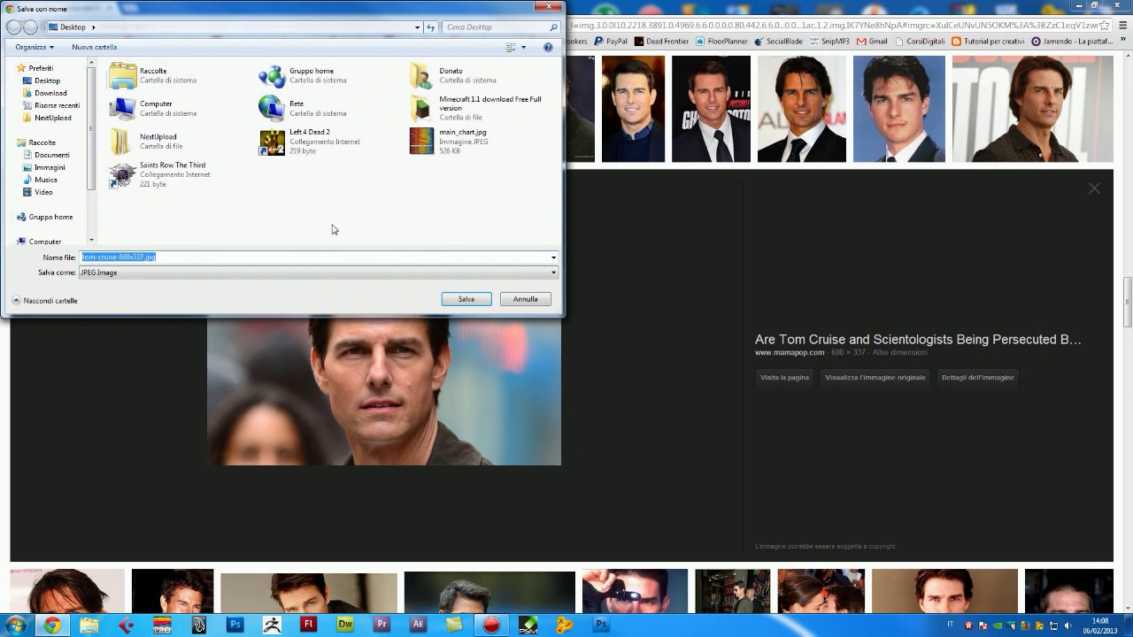
right_click(166, 217)
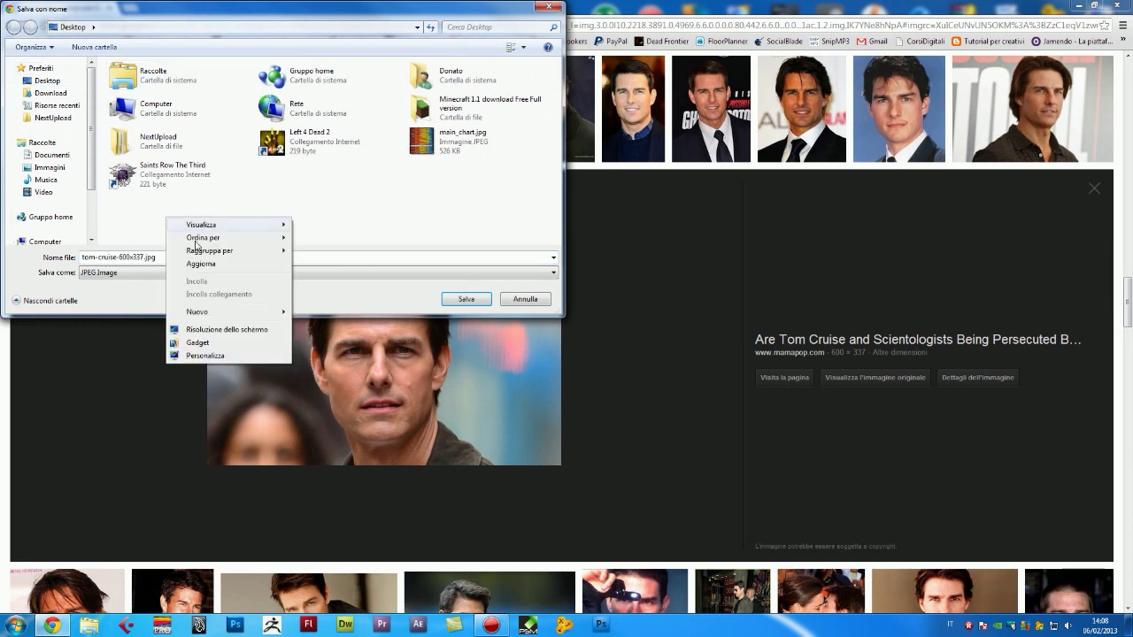
click(314, 310)
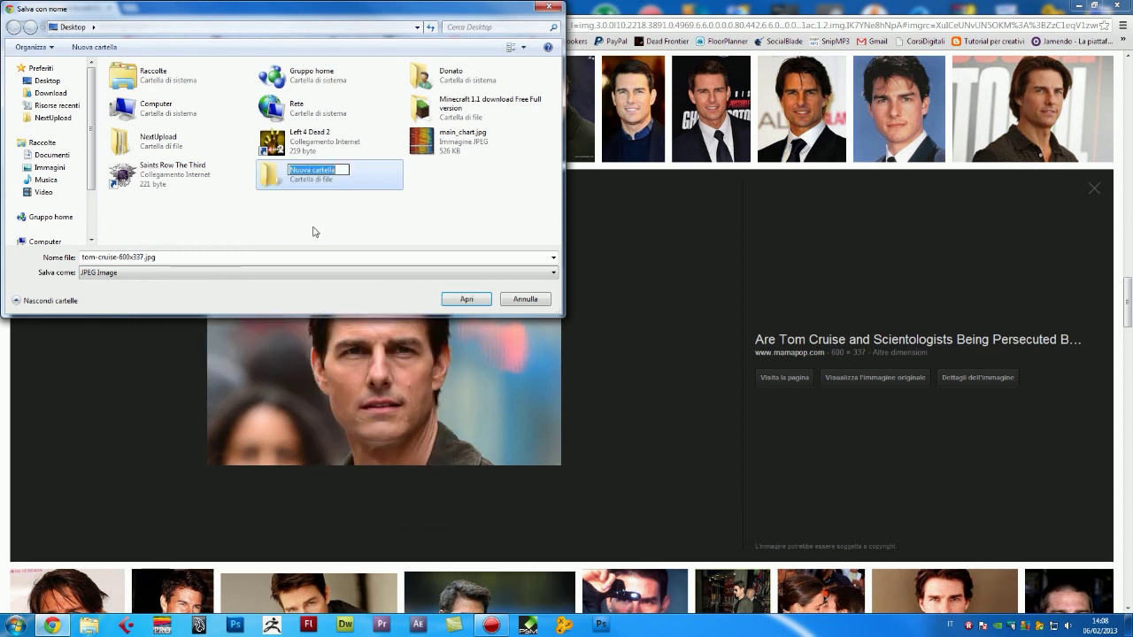
text(Riferimenti)
key(Return)
key(Return)
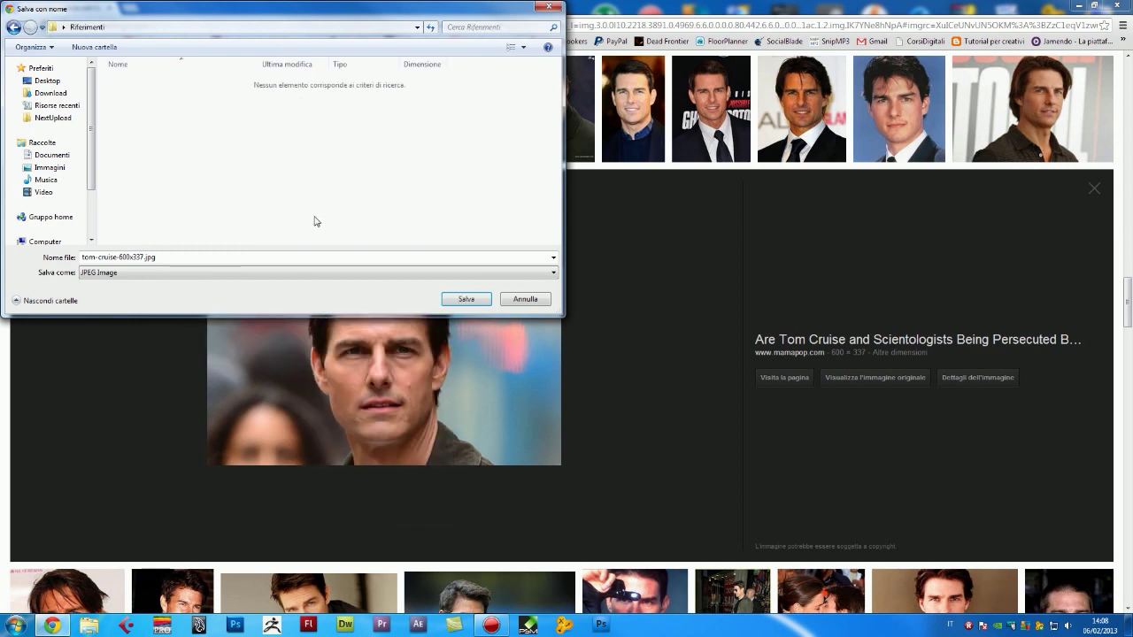
Save the portrait into Riferimenti and search for 'tom cruise profile'.
click(460, 303)
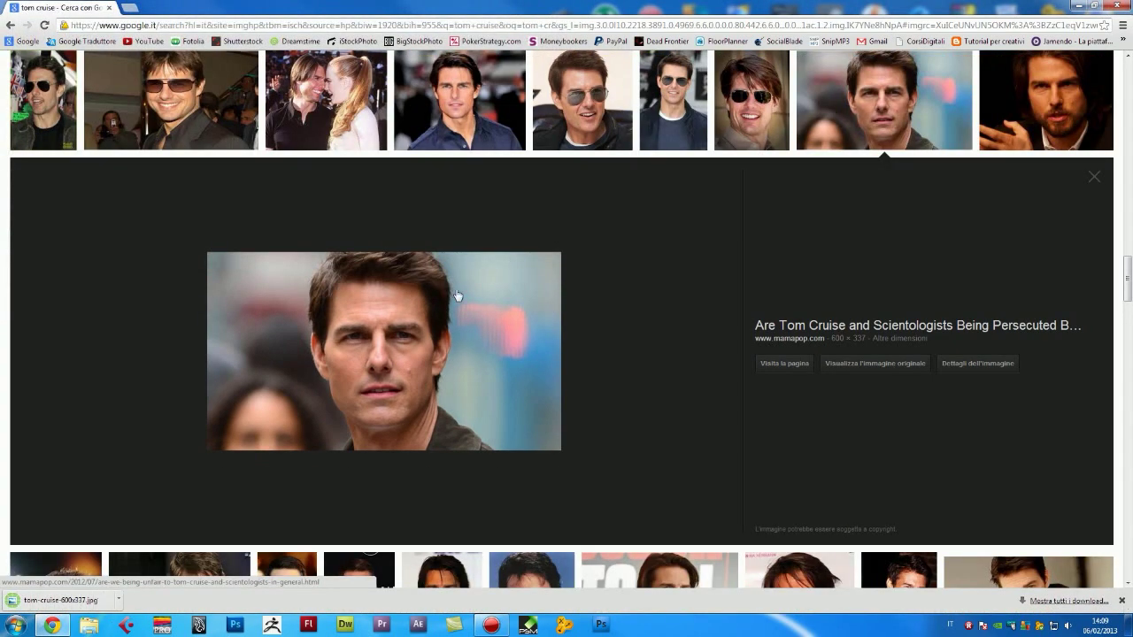
scroll(633, 350, up, 5)
scroll(595, 351, up, 4)
scroll(595, 352, up, 4)
scroll(595, 352, up, 4)
scroll(280, 169, up, 3)
click(236, 88)
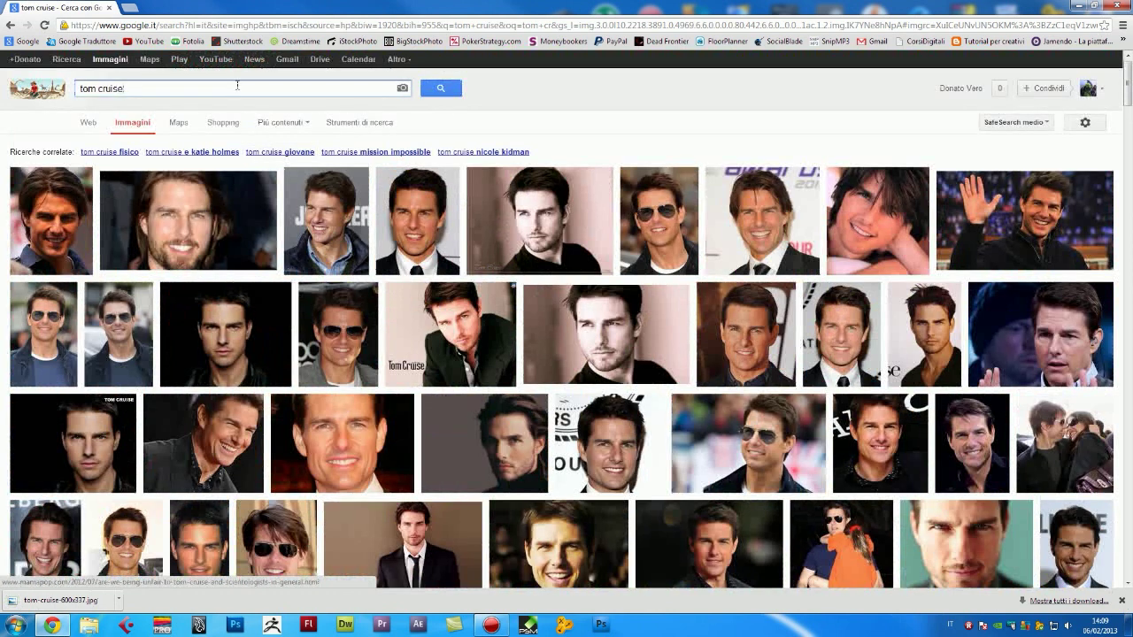
text(profile)
key(Return)
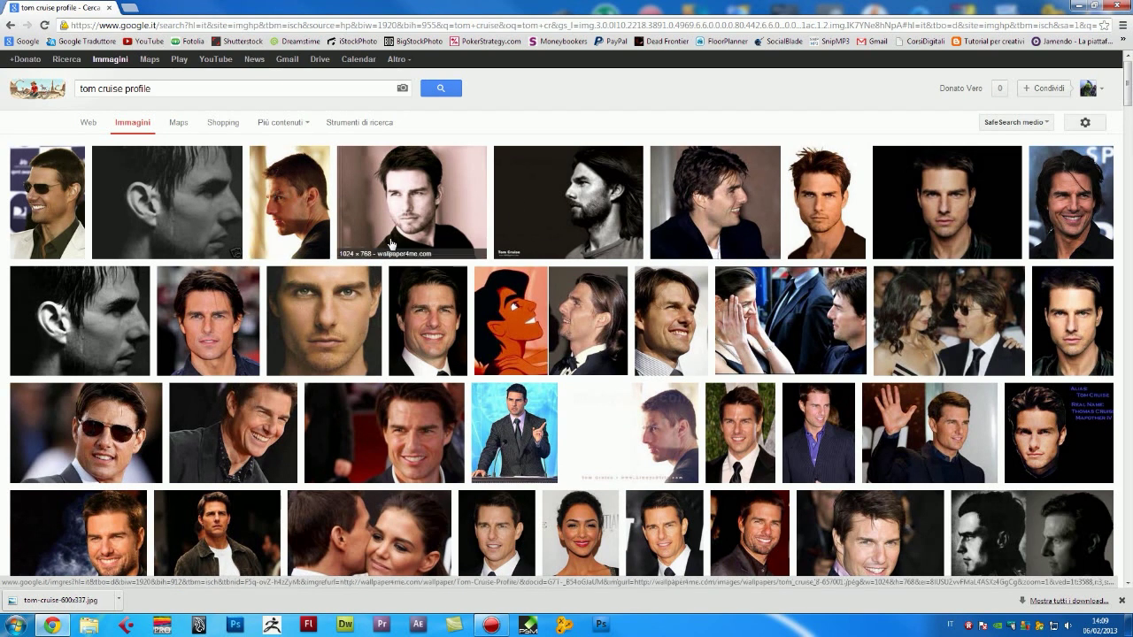
Browse the profile results, briefly previewing a smiling photo.
scroll(390, 243, down, 4)
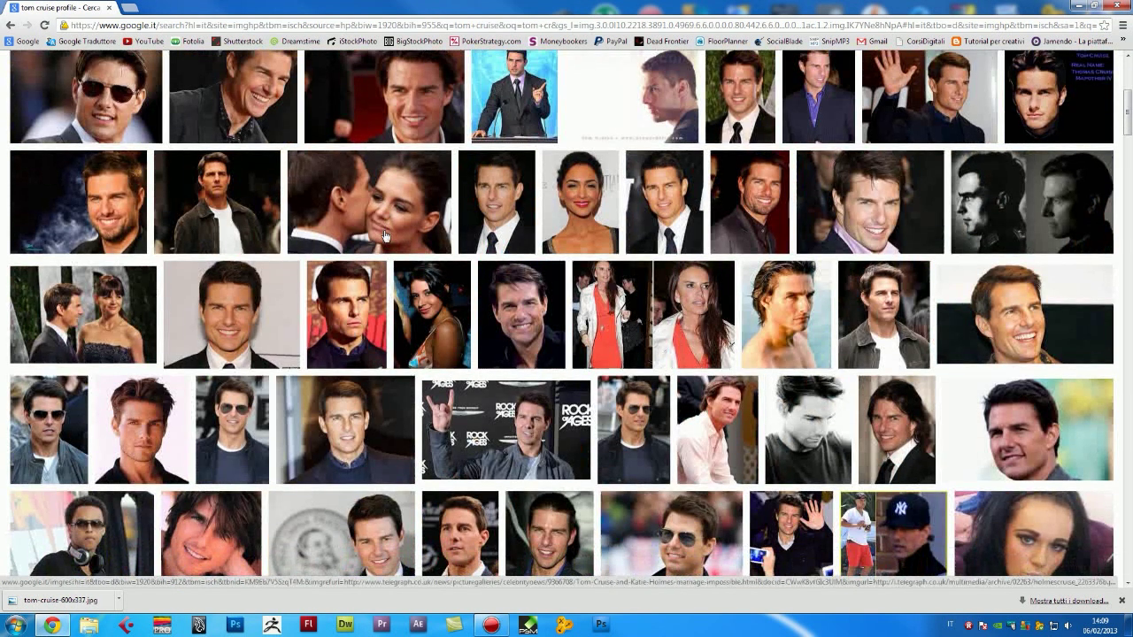
scroll(385, 233, down, 2)
scroll(385, 233, down, 3)
scroll(385, 233, down, 3)
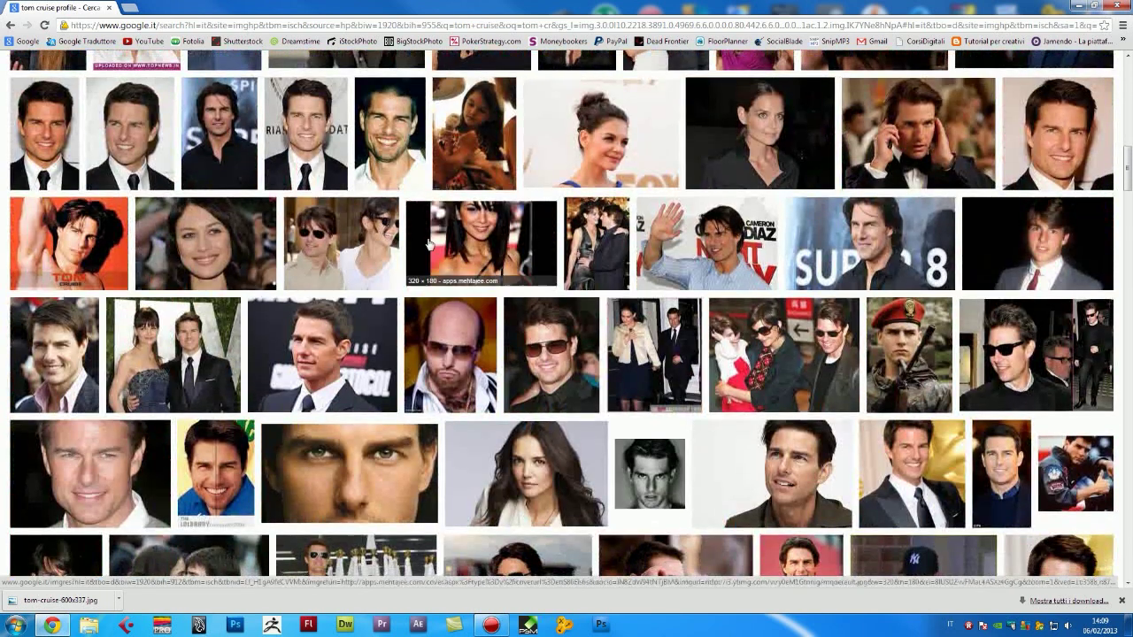
scroll(418, 241, down, 1)
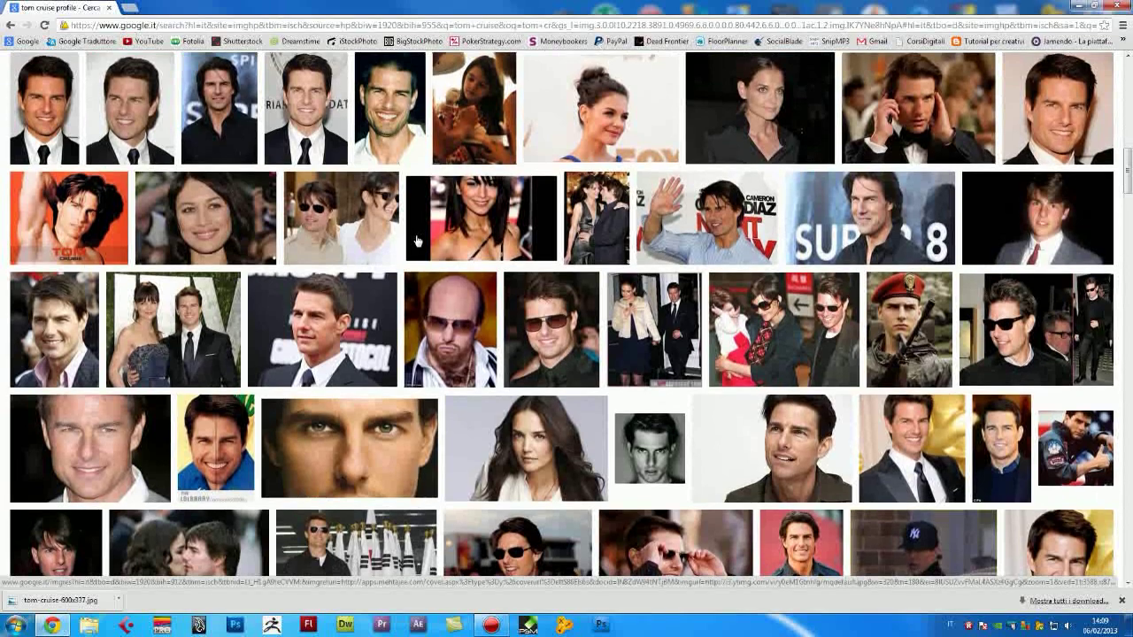
click(212, 448)
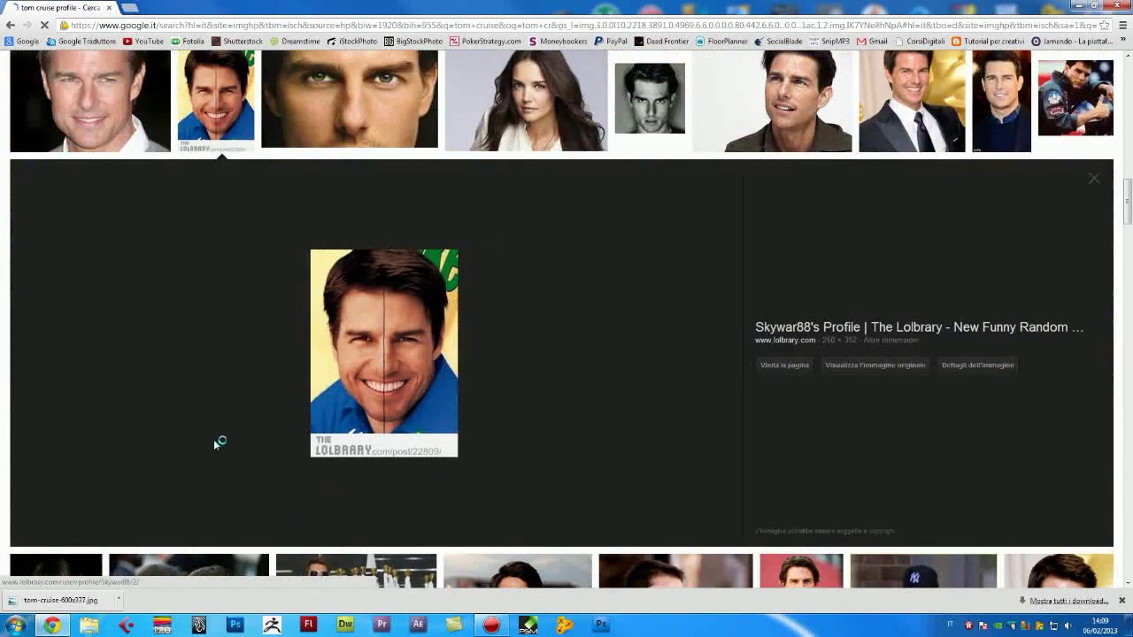
click(242, 140)
scroll(312, 217, up, 2)
scroll(312, 218, down, 2)
scroll(311, 223, down, 3)
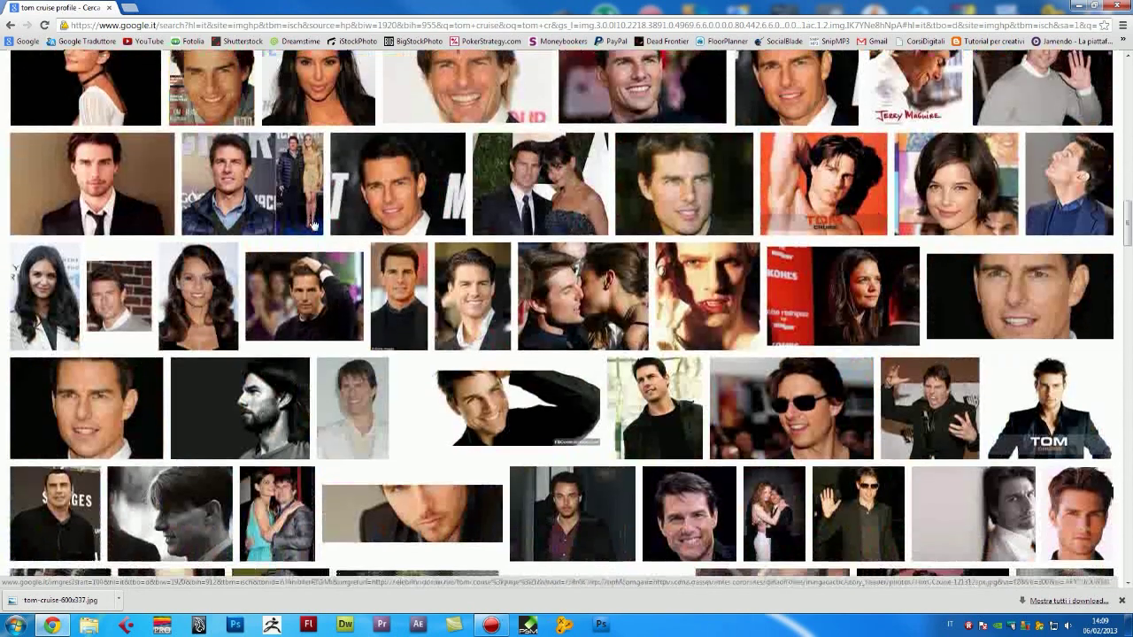
scroll(312, 223, up, 2)
scroll(311, 223, up, 3)
scroll(312, 224, up, 2)
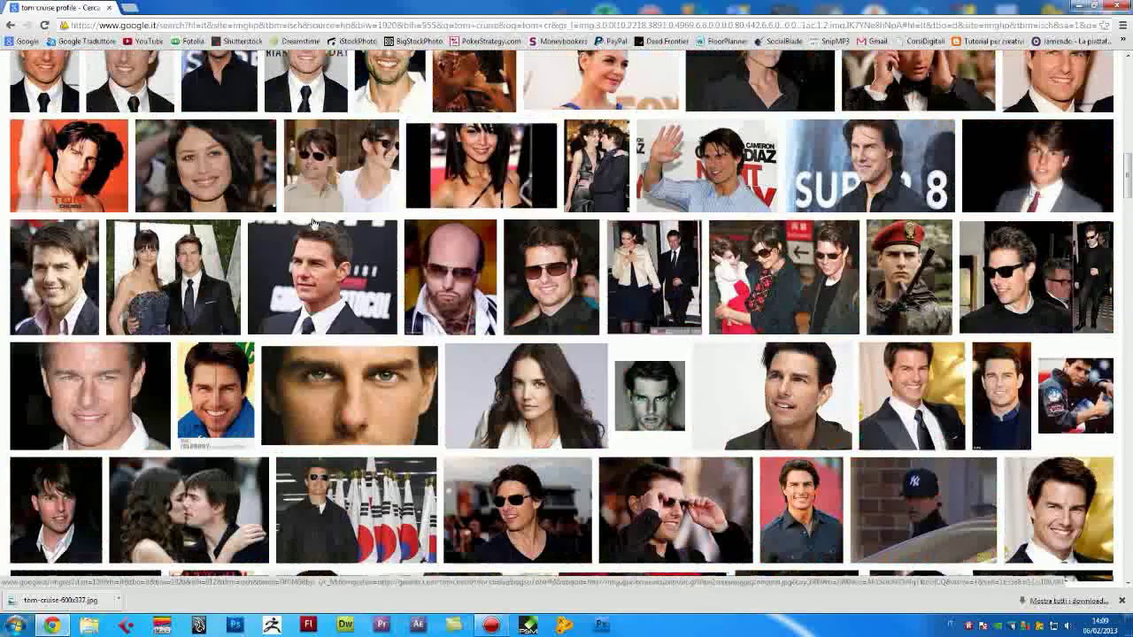
scroll(314, 224, up, 4)
scroll(314, 223, up, 3)
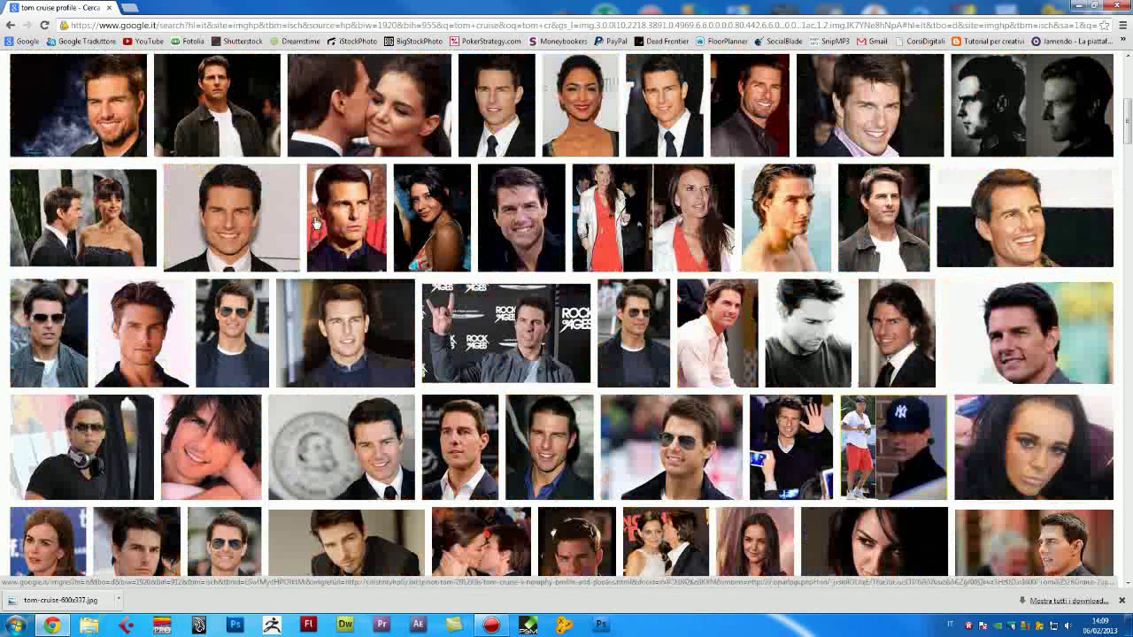
scroll(316, 220, up, 3)
scroll(317, 221, up, 2)
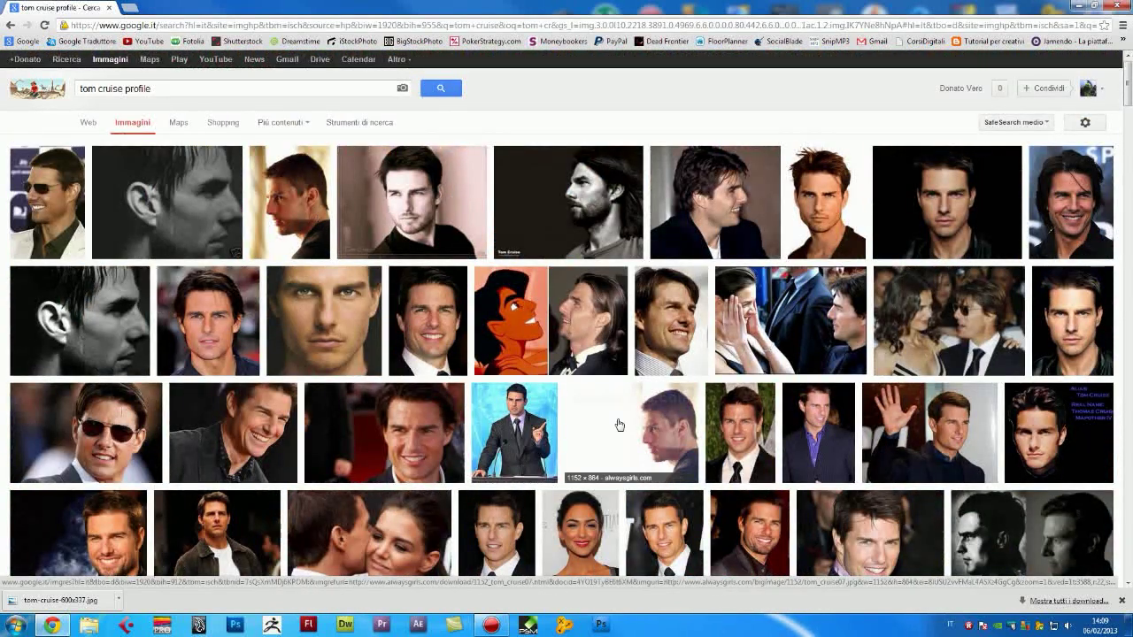
Save the side-profile photo from the first row as Tom Cruise 09.jpg.
click(270, 177)
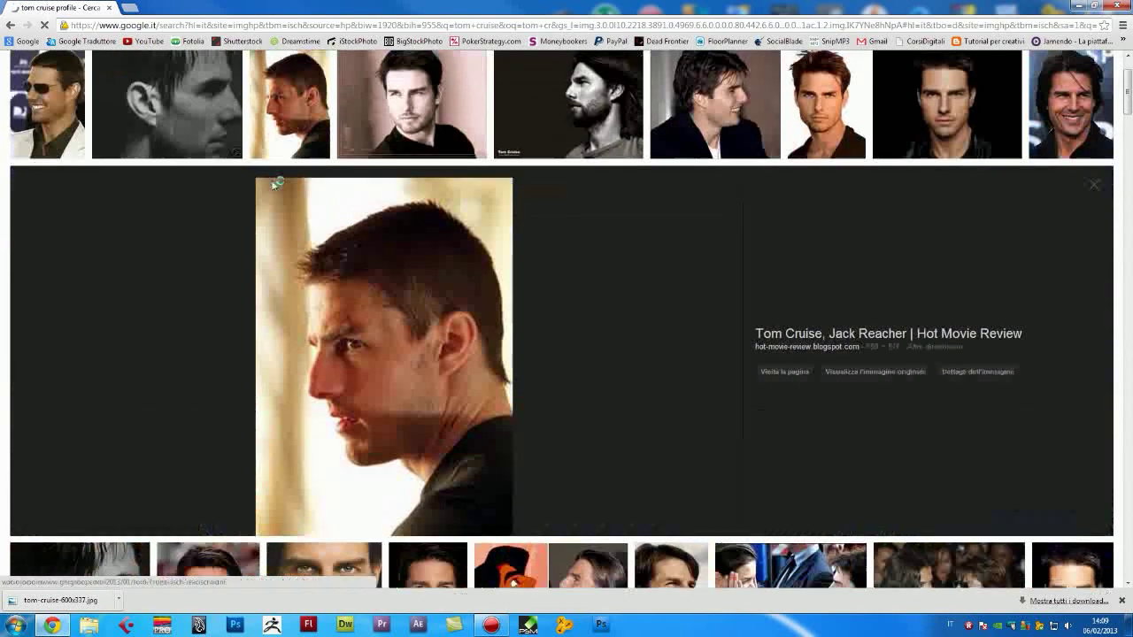
right_click(372, 249)
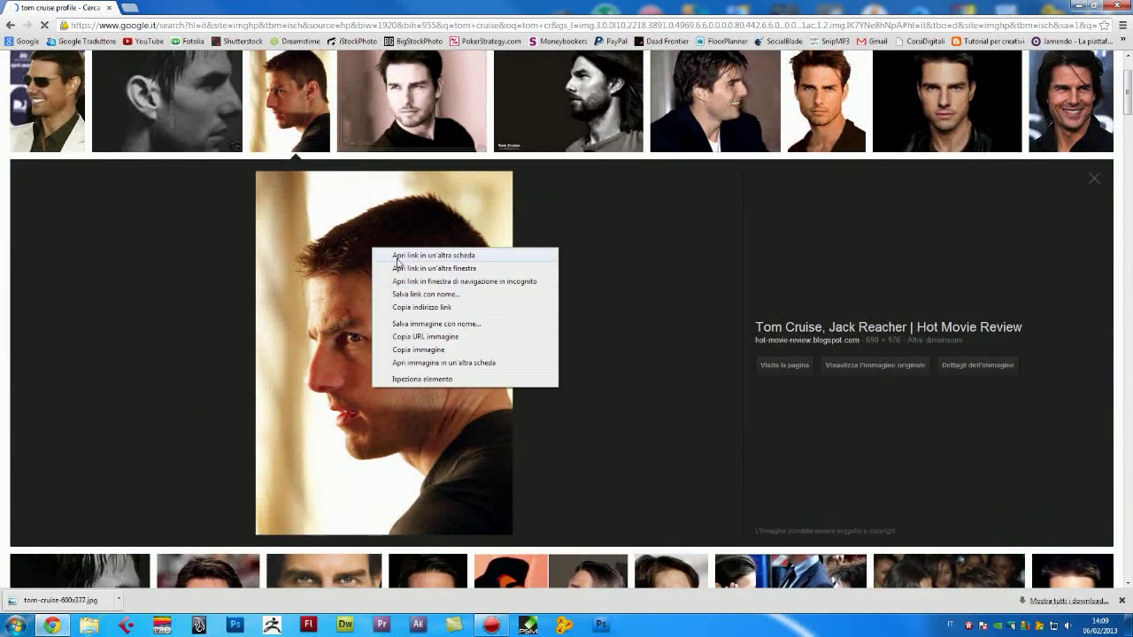
click(438, 324)
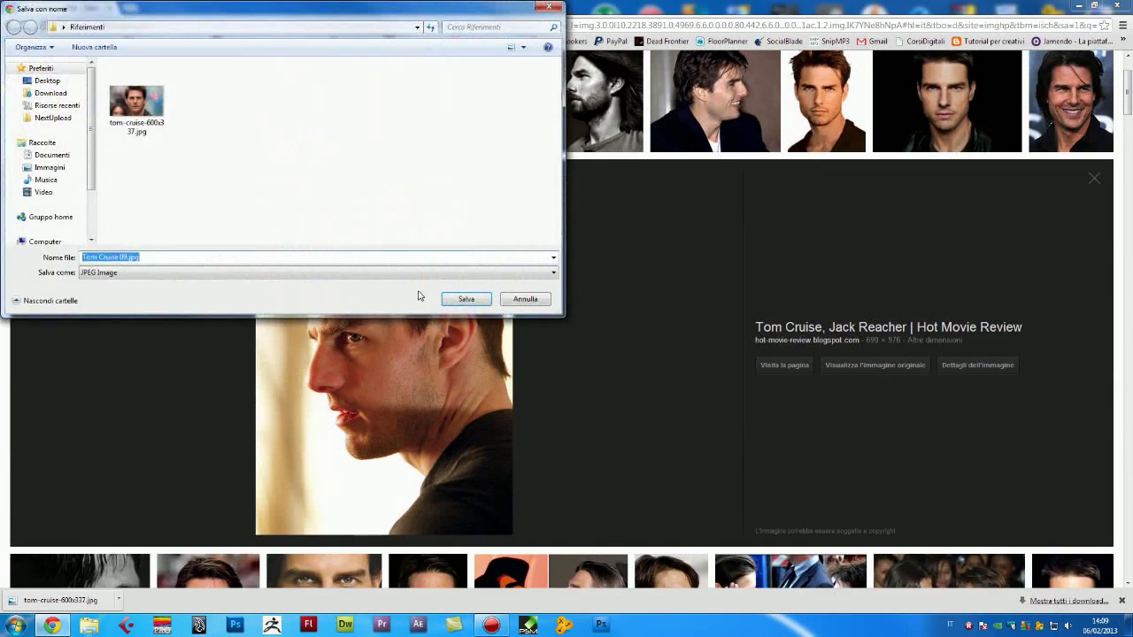
click(467, 296)
Save the smiling close-up photo as tom_cruise_reference.jpg.
scroll(554, 315, up, 2)
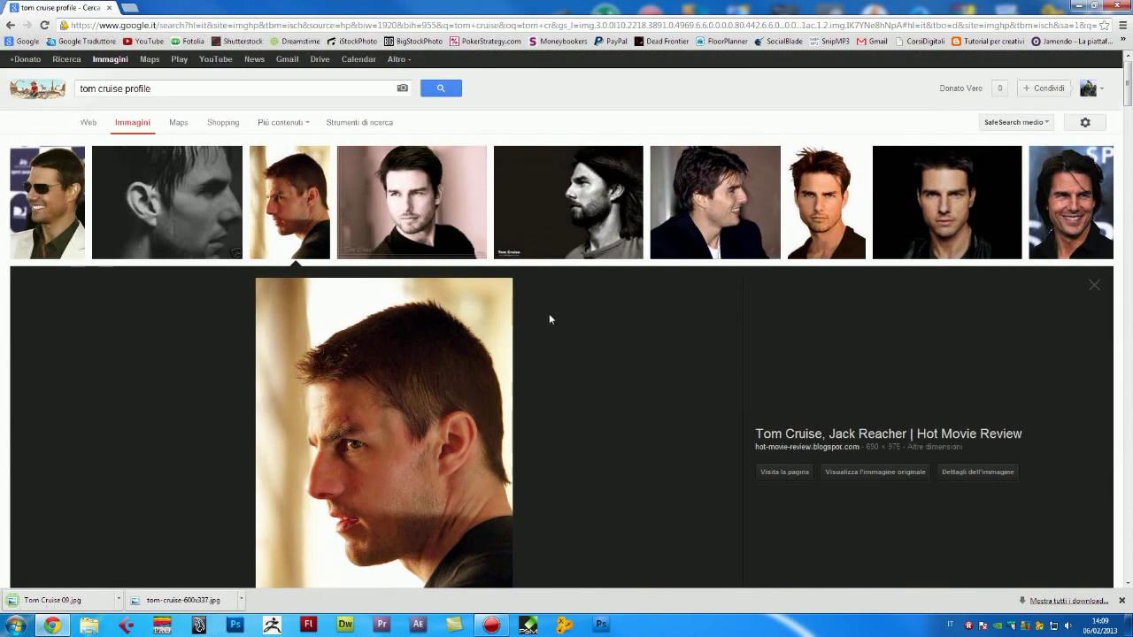
click(305, 201)
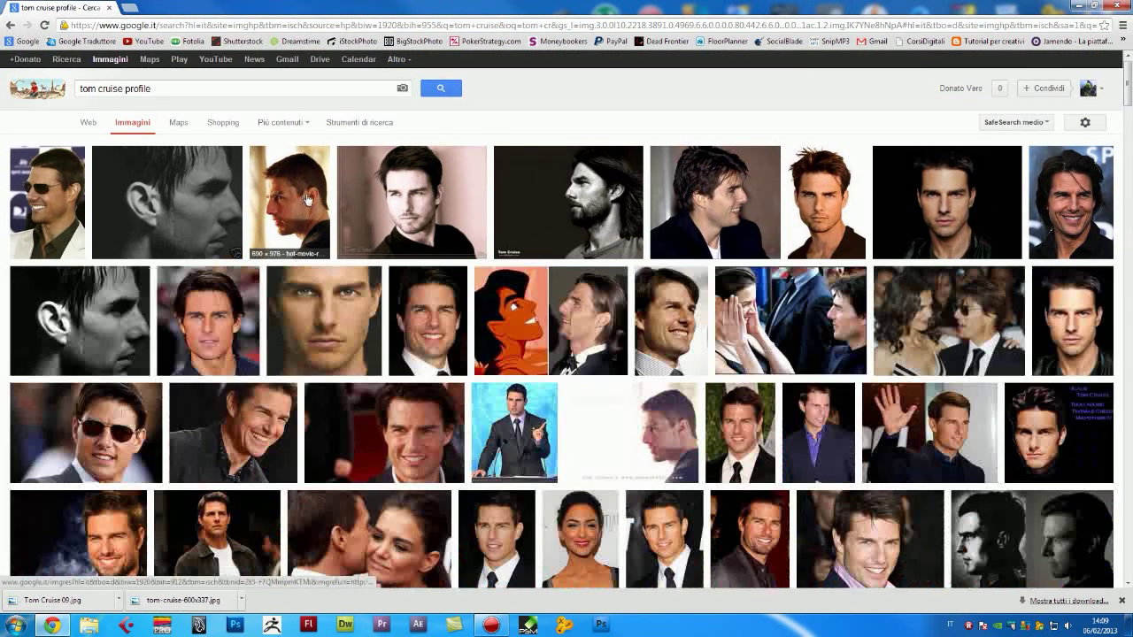
scroll(372, 310, down, 2)
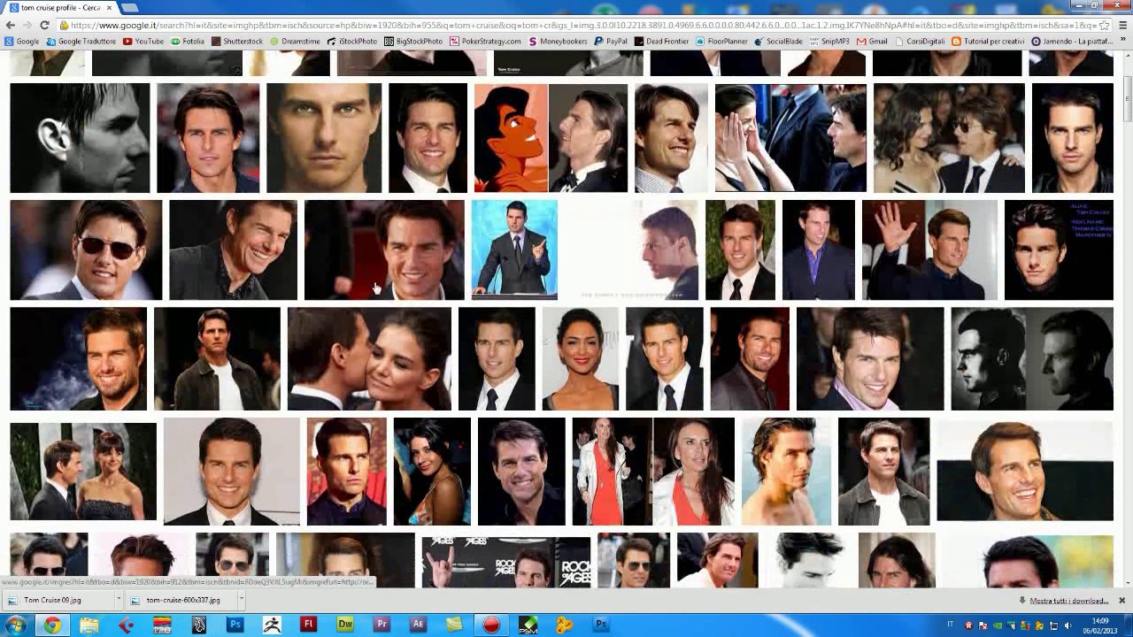
scroll(373, 286, down, 1)
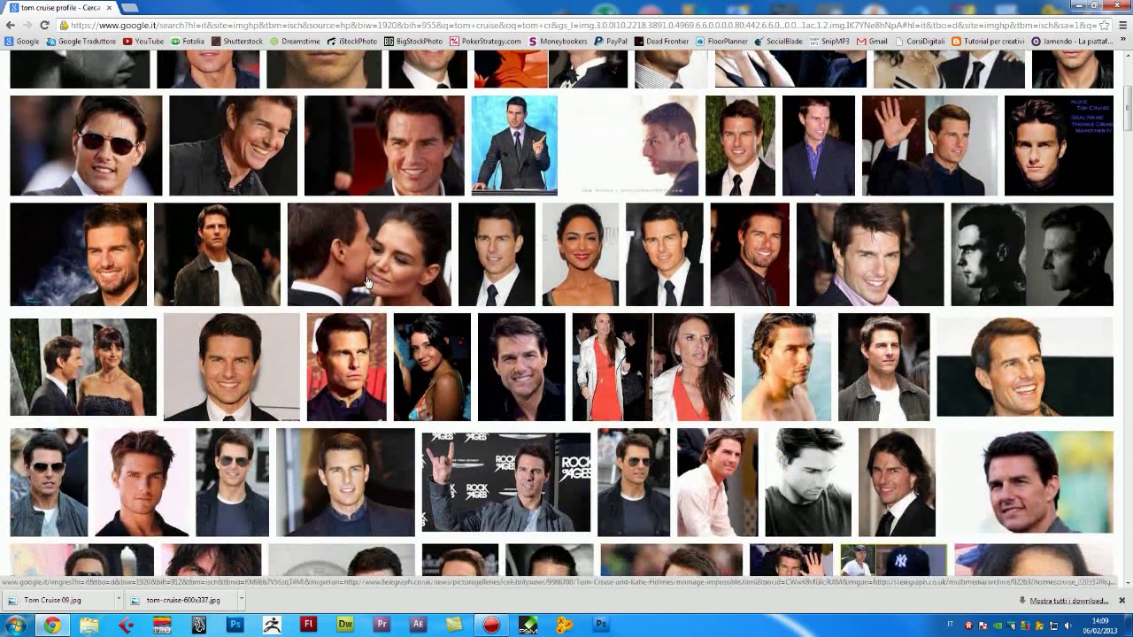
click(866, 251)
right_click(447, 296)
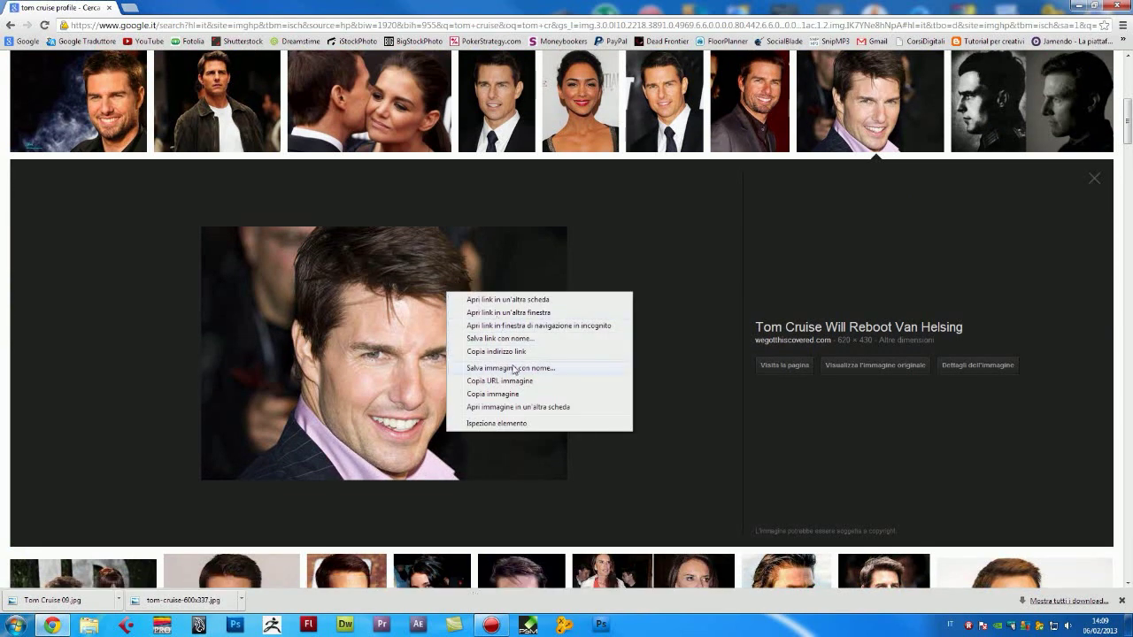
click(512, 366)
click(467, 300)
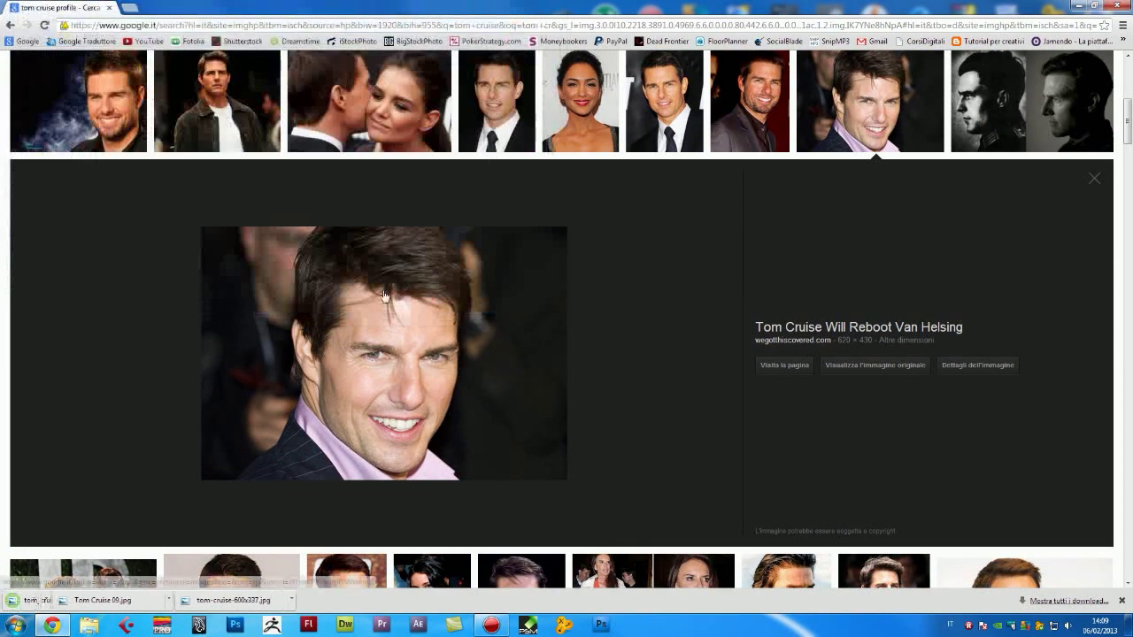
Preview and close the Aladdin and Tom Cruise comparison image.
click(883, 102)
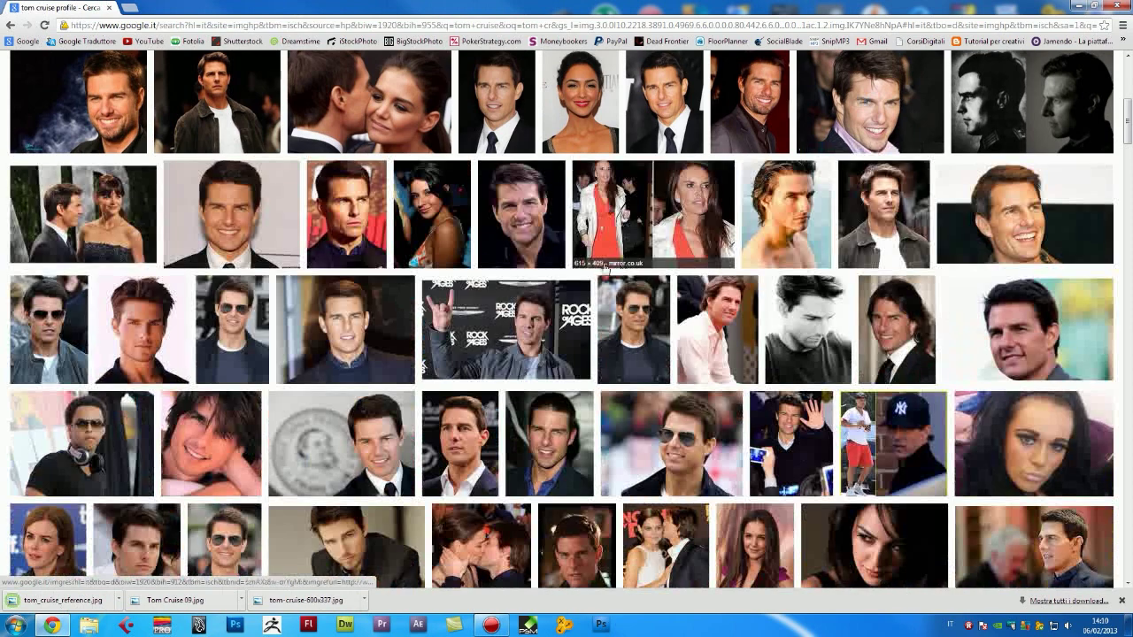
scroll(507, 257, down, 3)
scroll(507, 258, up, 3)
scroll(507, 257, up, 2)
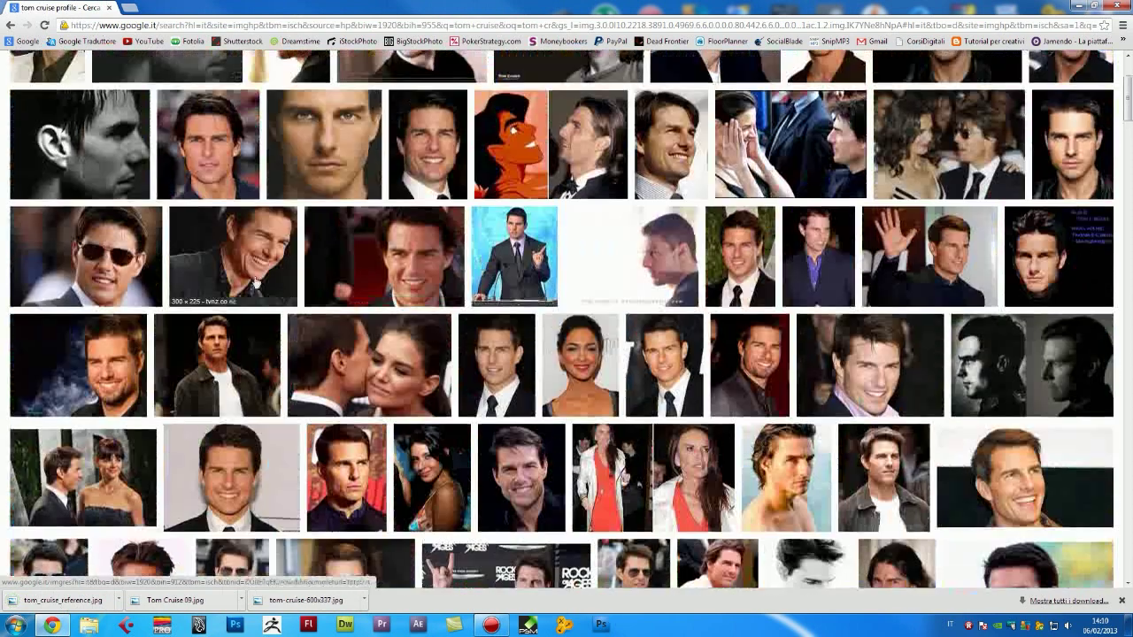
scroll(507, 258, up, 3)
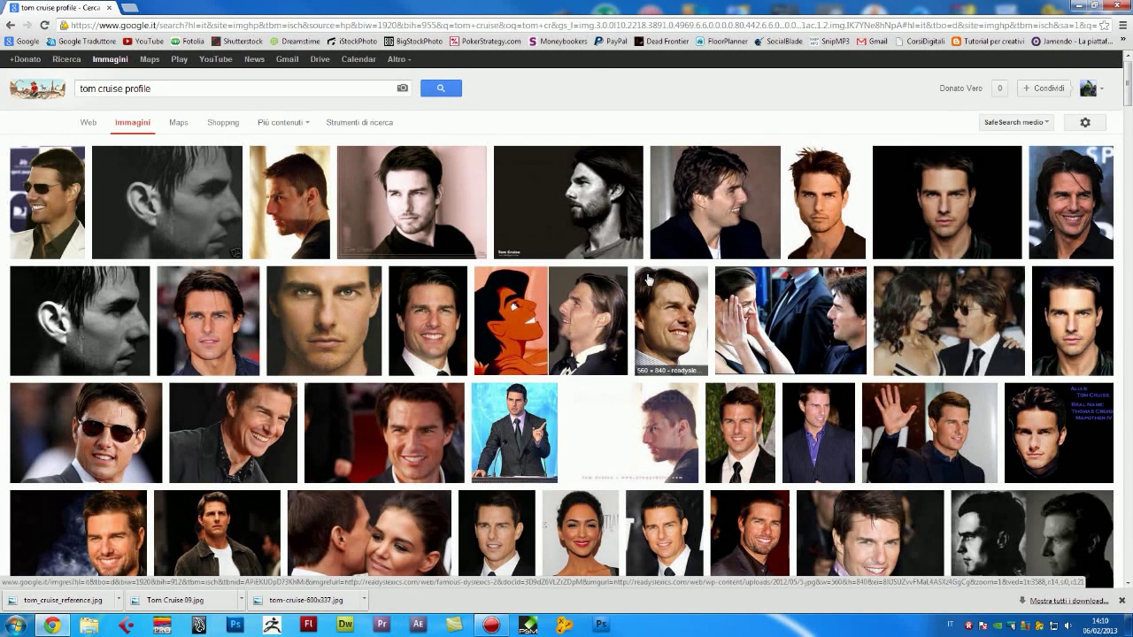
click(604, 313)
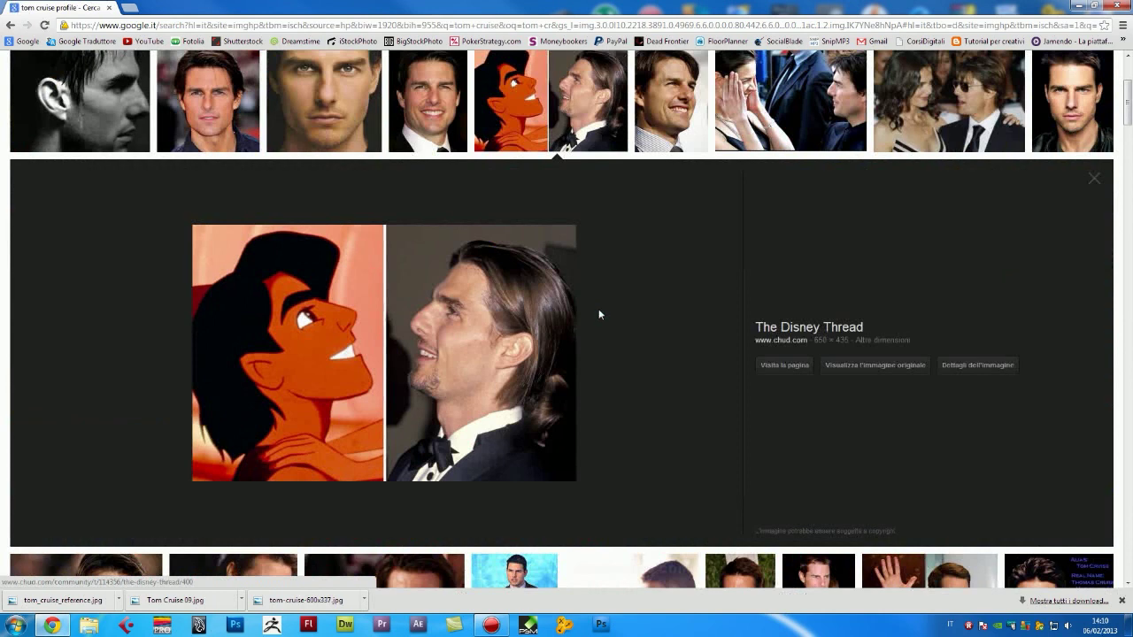
click(592, 94)
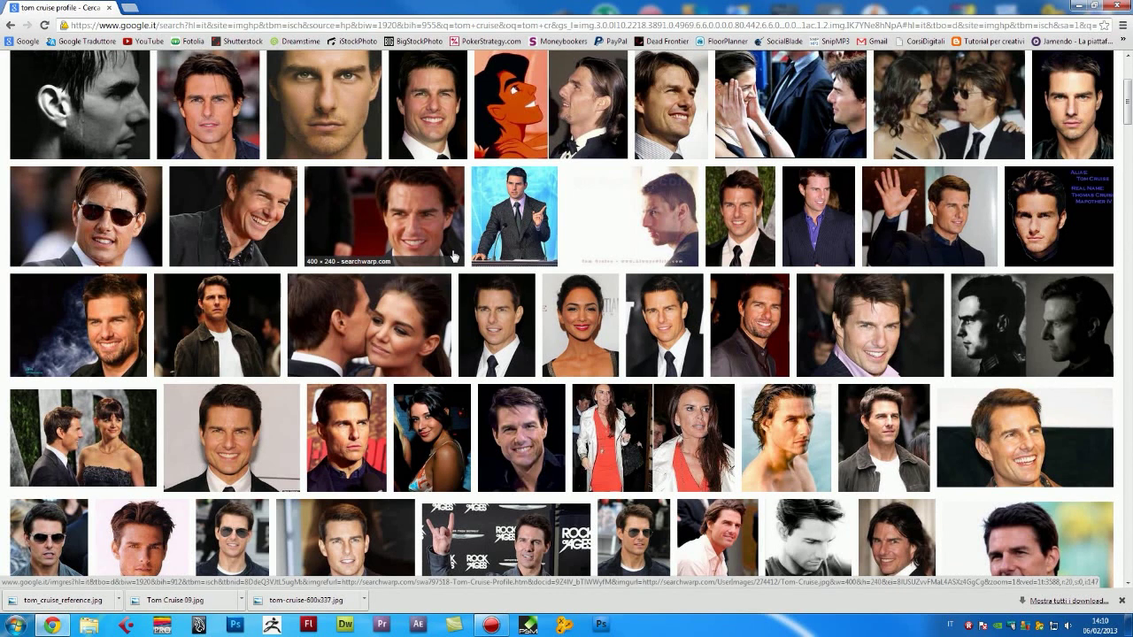
scroll(299, 544, down, 1)
Launch Photoshop and create a new 297 × 210 mm document at 72 resolution.
click(240, 627)
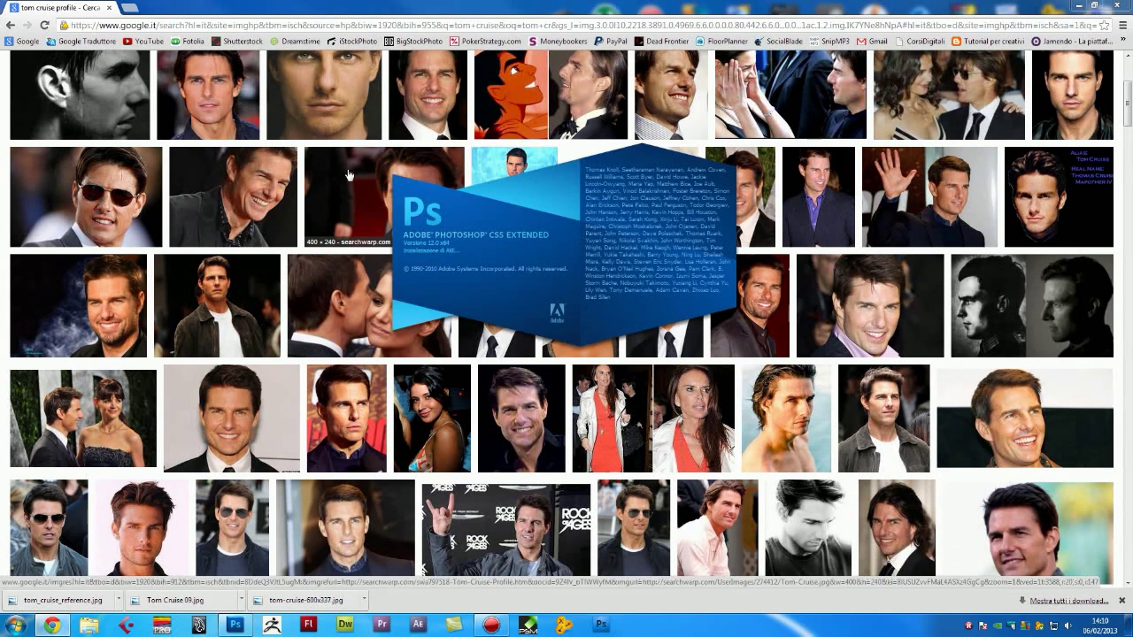
scroll(2, 185, up, 3)
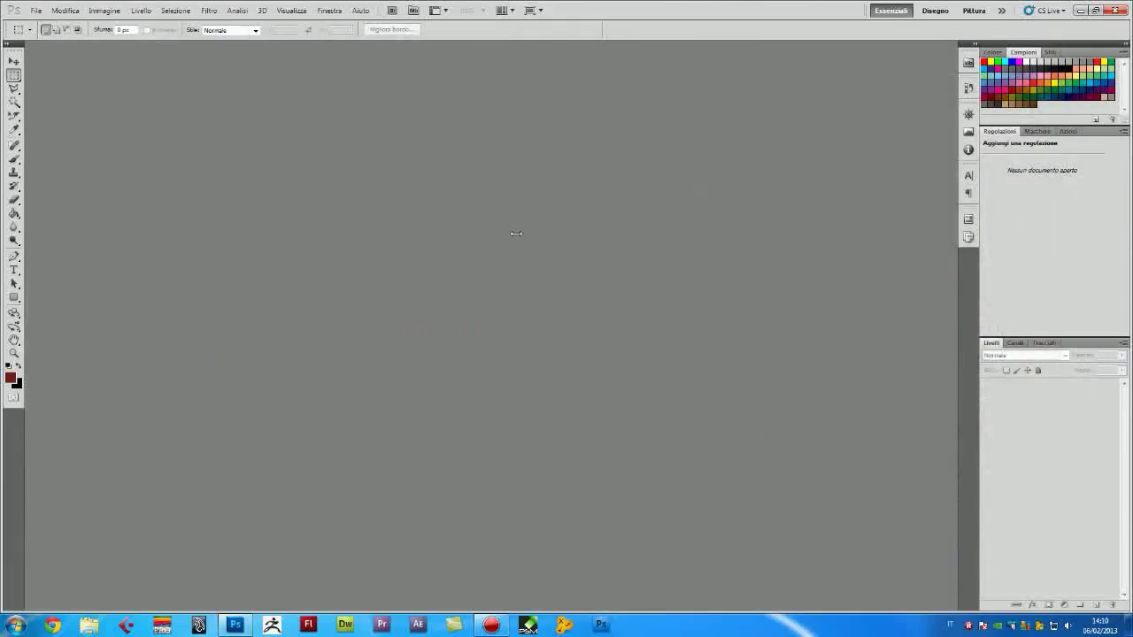
click(37, 10)
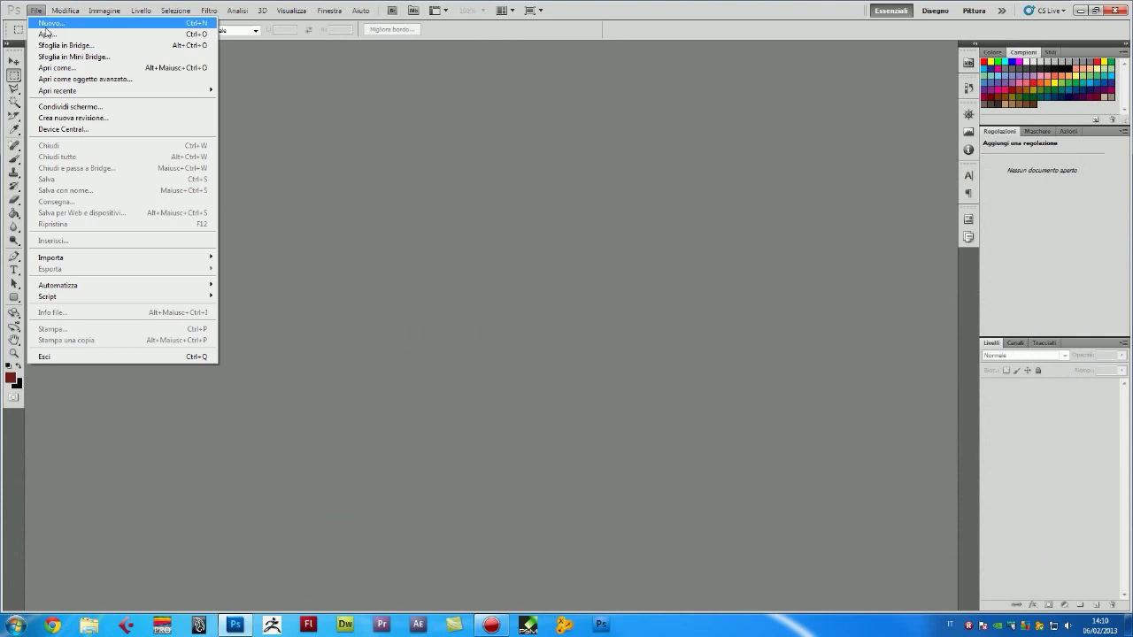
click(48, 23)
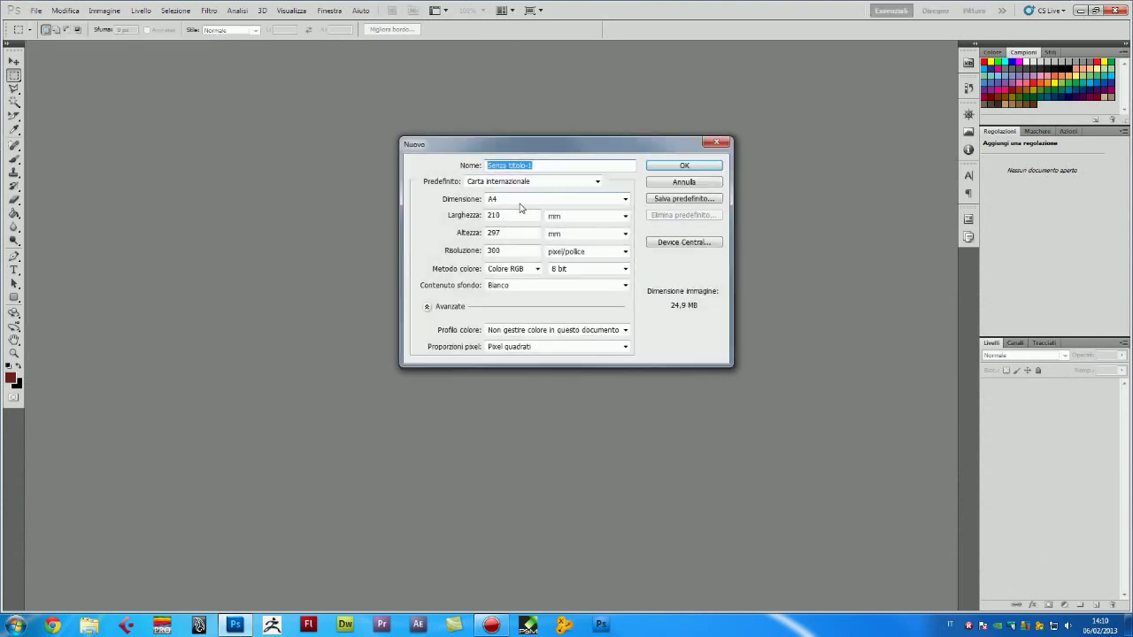
click(522, 199)
click(521, 209)
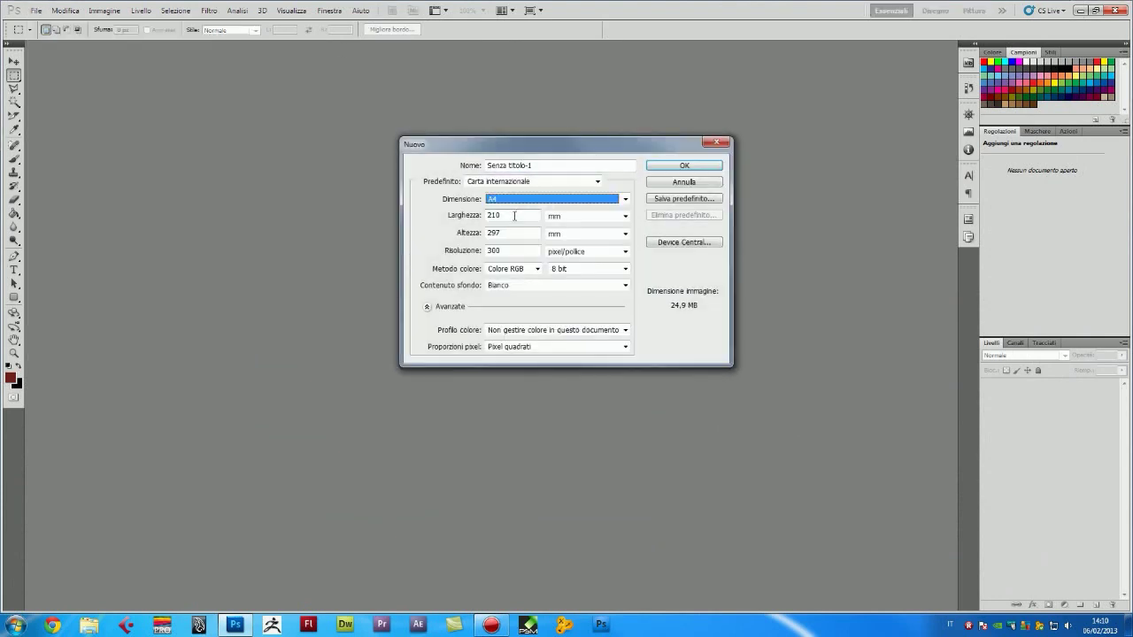
key(Tab)
text(29)
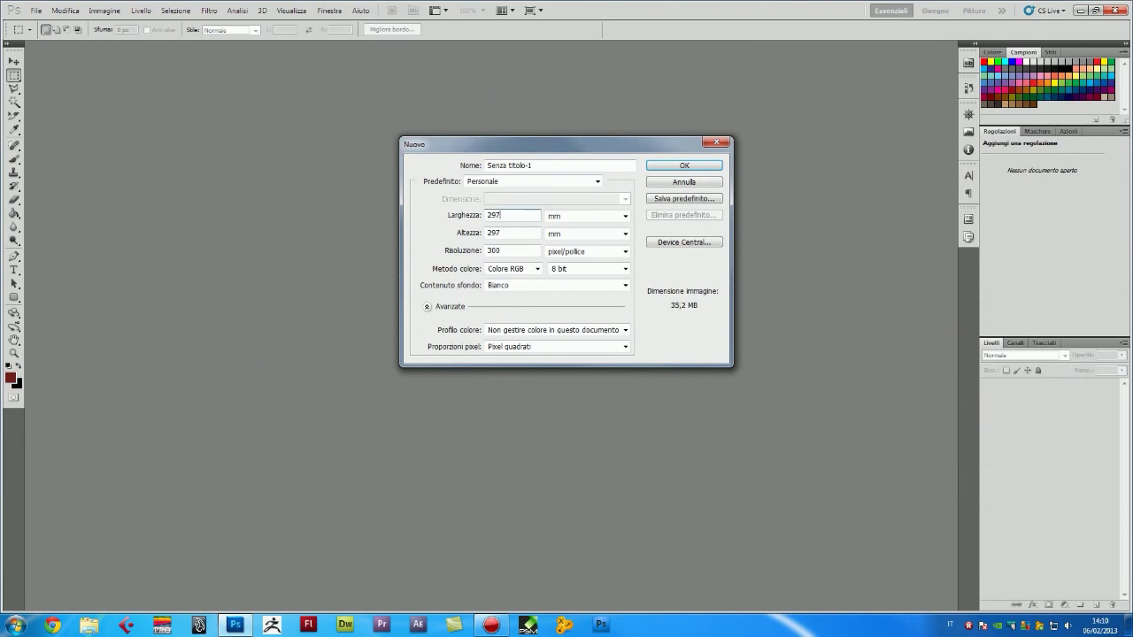
key(Tab)
text(210)
key(Tab)
text(72)
key(Return)
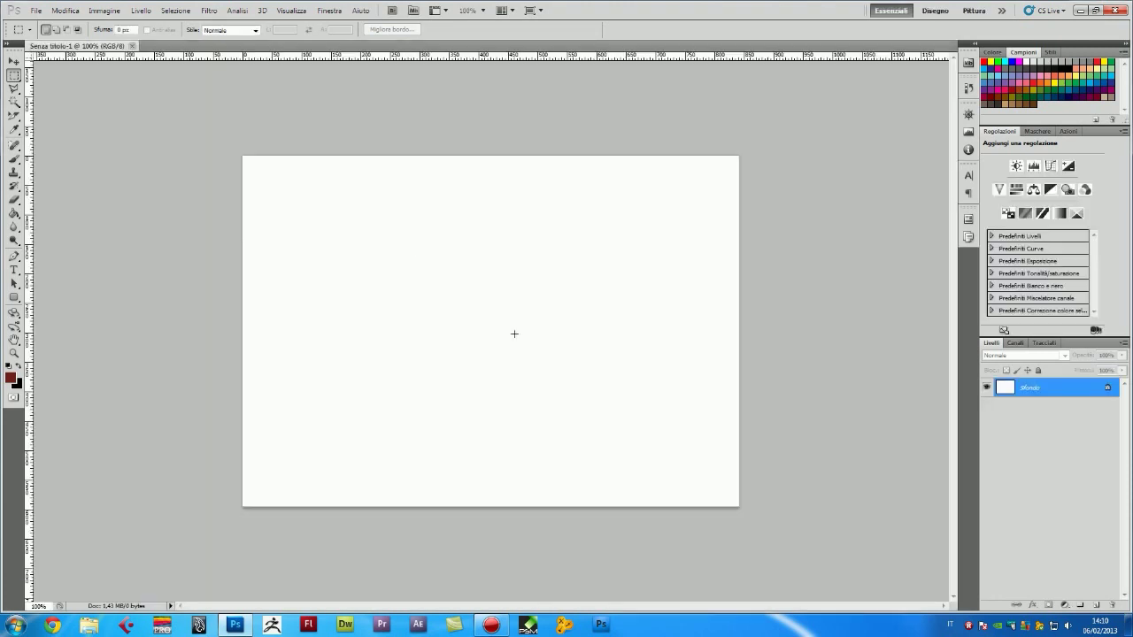
Open Tom Cruise 09.jpg and tom-cruise-600x337.jpg from the Desktop's Riferimenti folder.
click(39, 9)
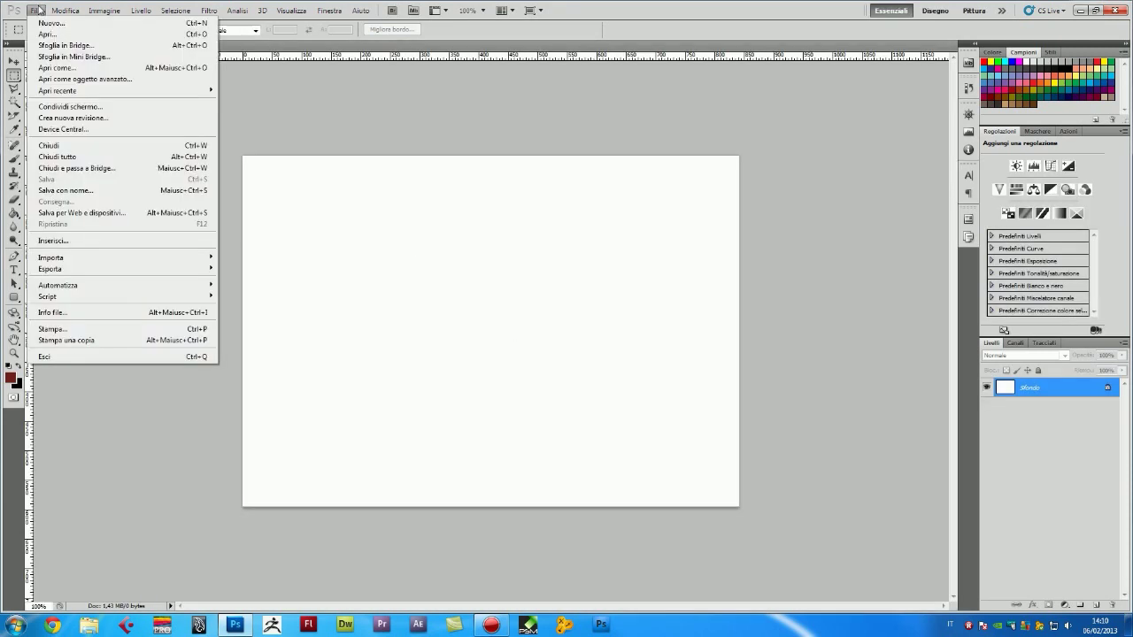
click(47, 34)
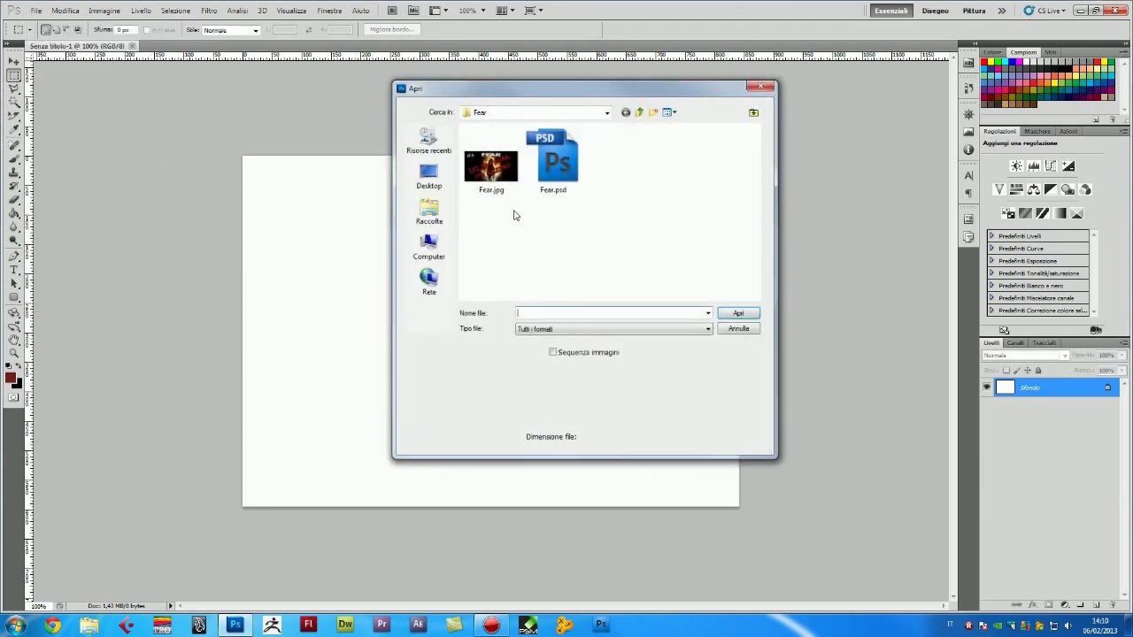
click(448, 182)
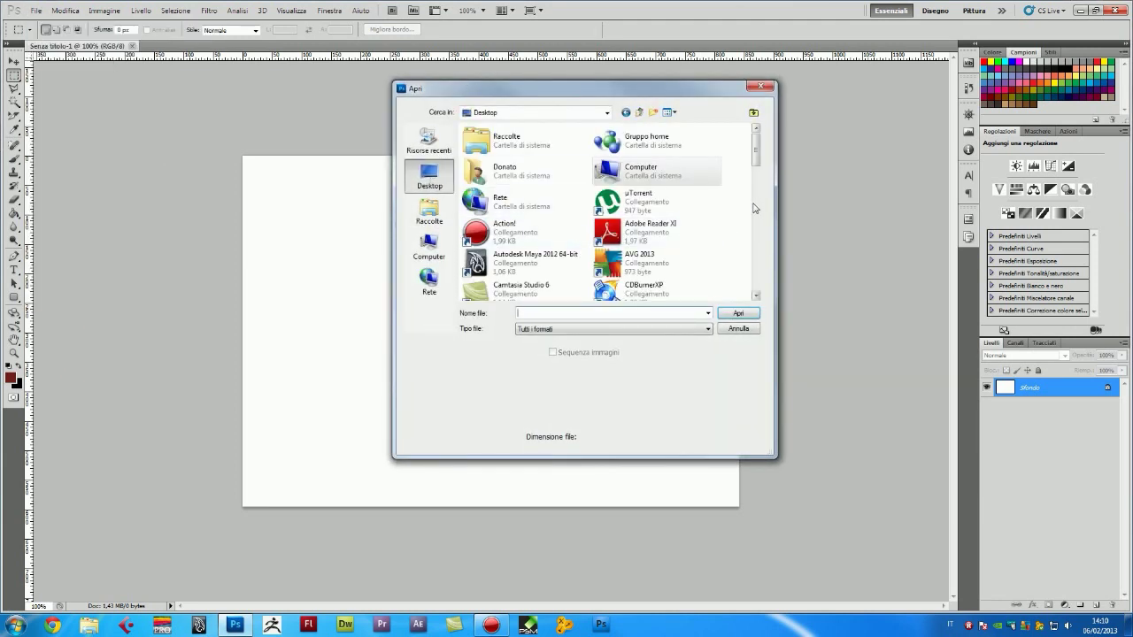
drag(760, 159, 764, 284)
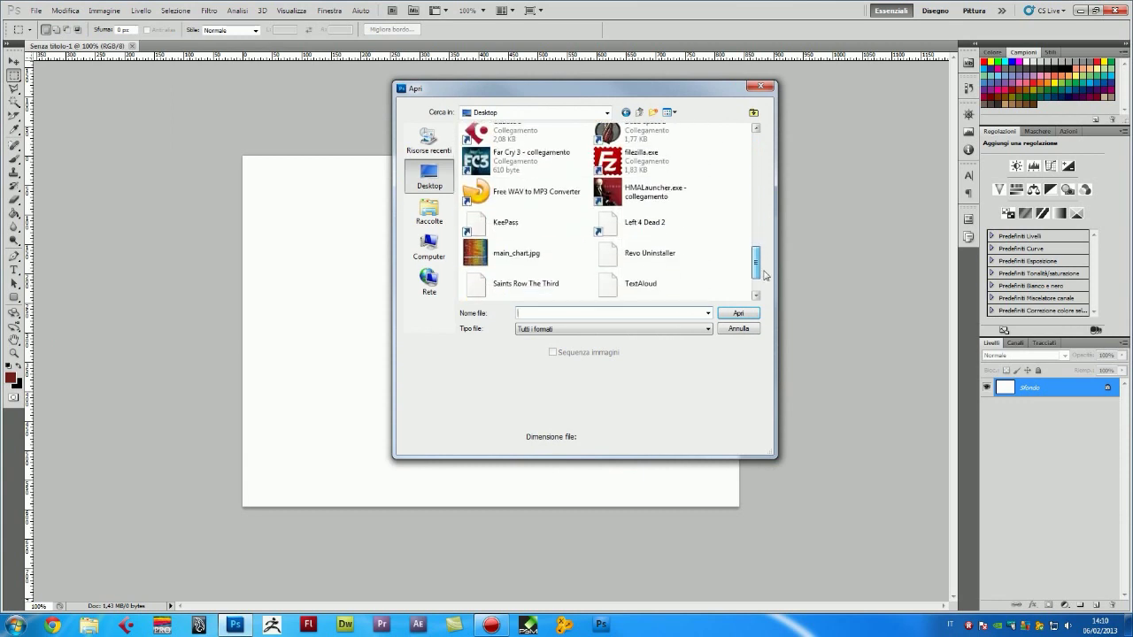
drag(765, 285, 758, 214)
double_click(615, 281)
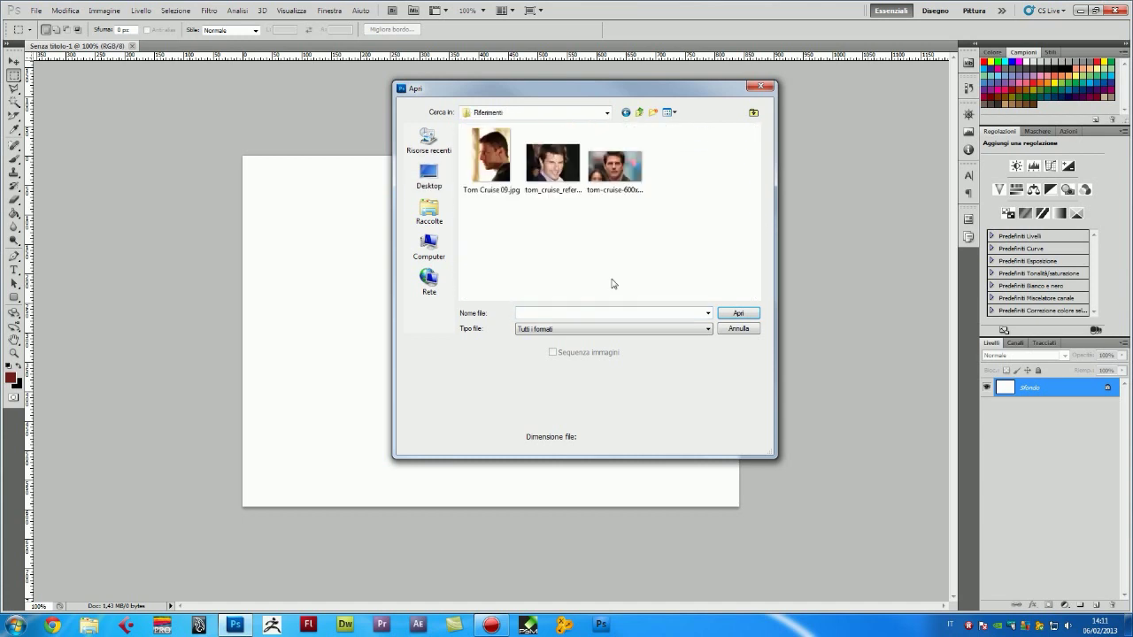
click(622, 175)
ctrl+click(492, 160)
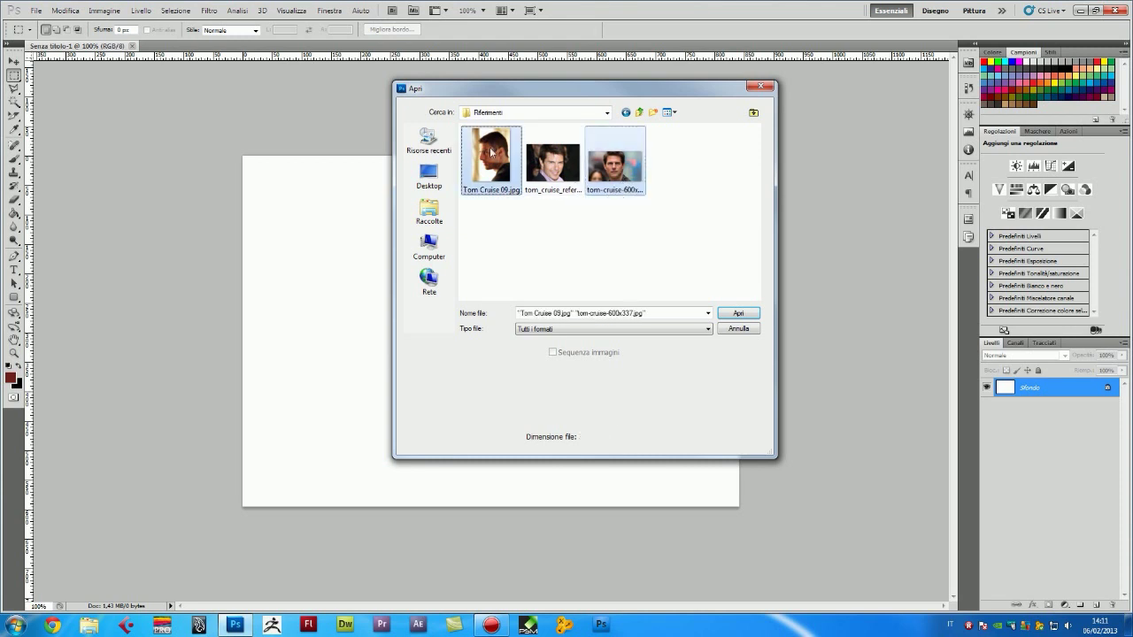
click(740, 314)
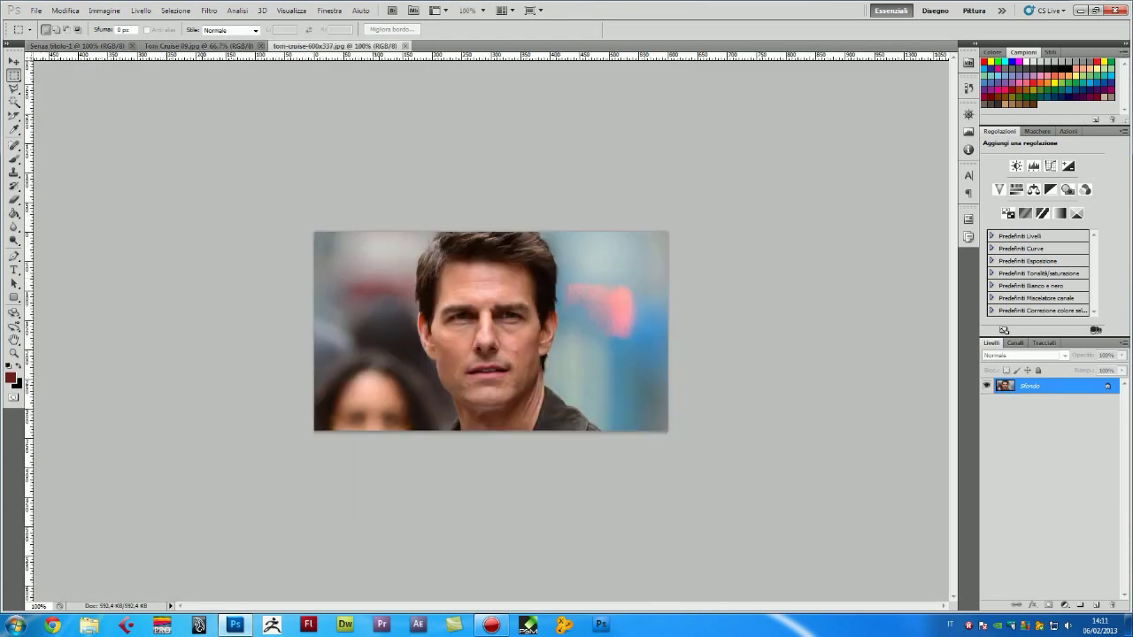
Move-drag the front-facing and profile photos onto Senza titolo-1 as Livello 1 and Livello 2.
click(15, 60)
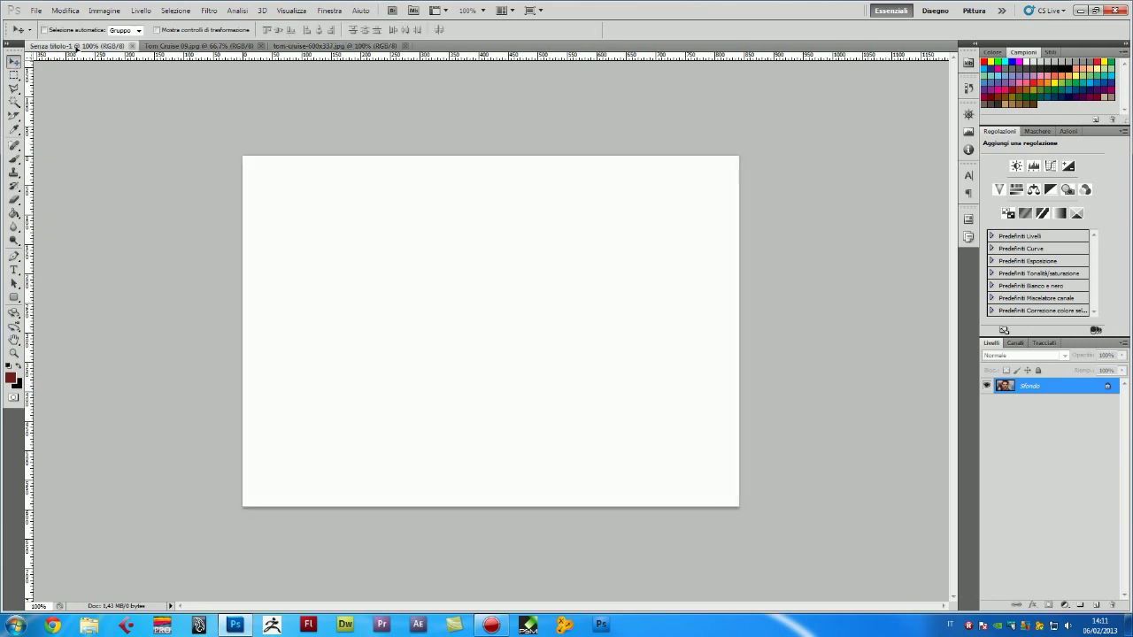
mouse_move(77, 45)
mouse_down()
mouse_move(400, 317)
mouse_move(369, 318)
mouse_up()
click(218, 47)
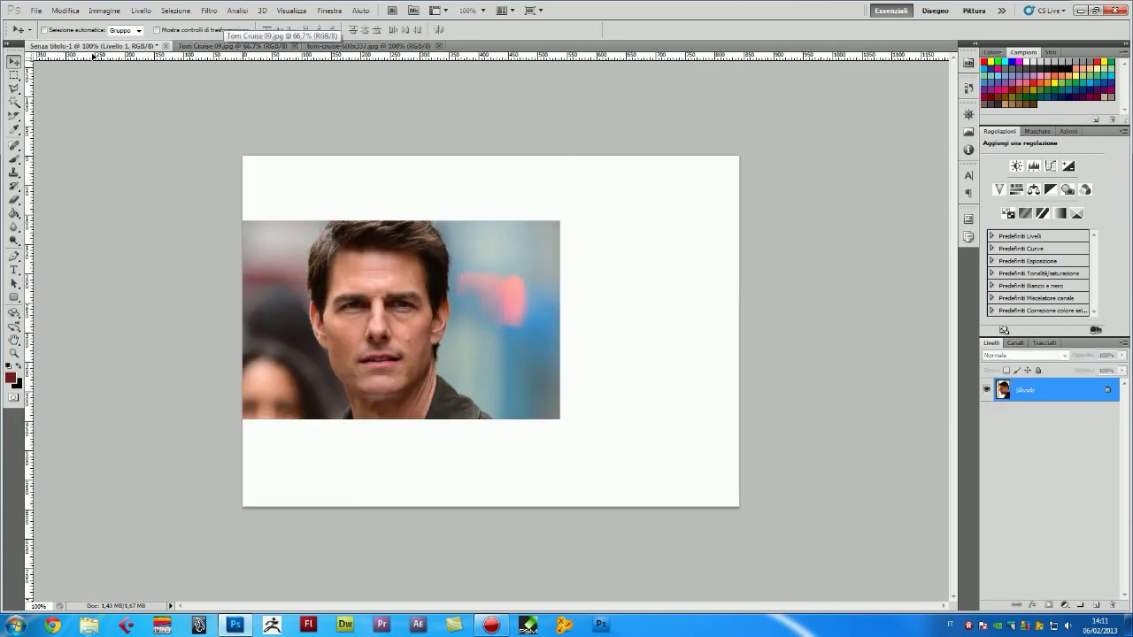
mouse_move(77, 45)
mouse_down()
mouse_move(598, 334)
mouse_move(546, 270)
mouse_up()
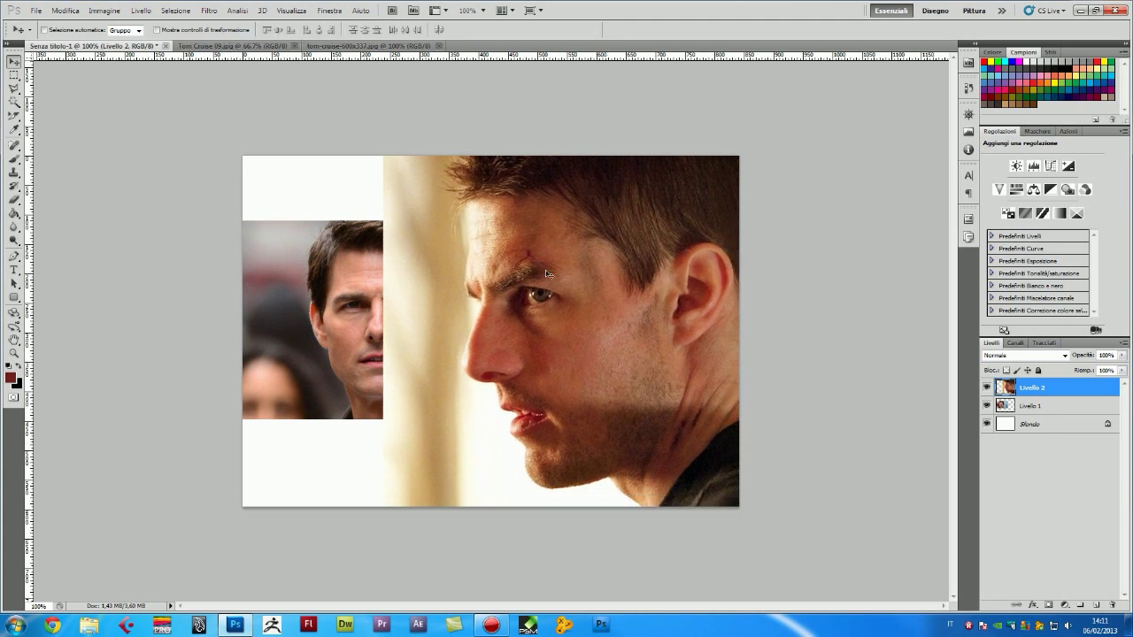
Scale the profile photo to about 46% and position it beside the front photo.
key(ctrl+t)
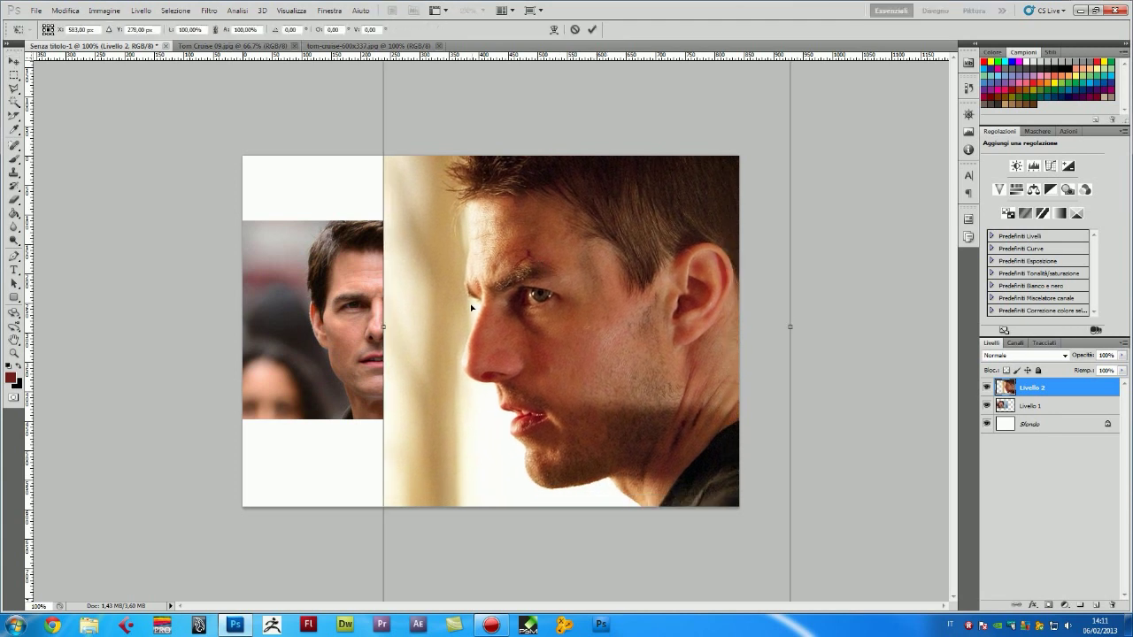
drag(472, 307, 471, 360)
drag(386, 157, 502, 319)
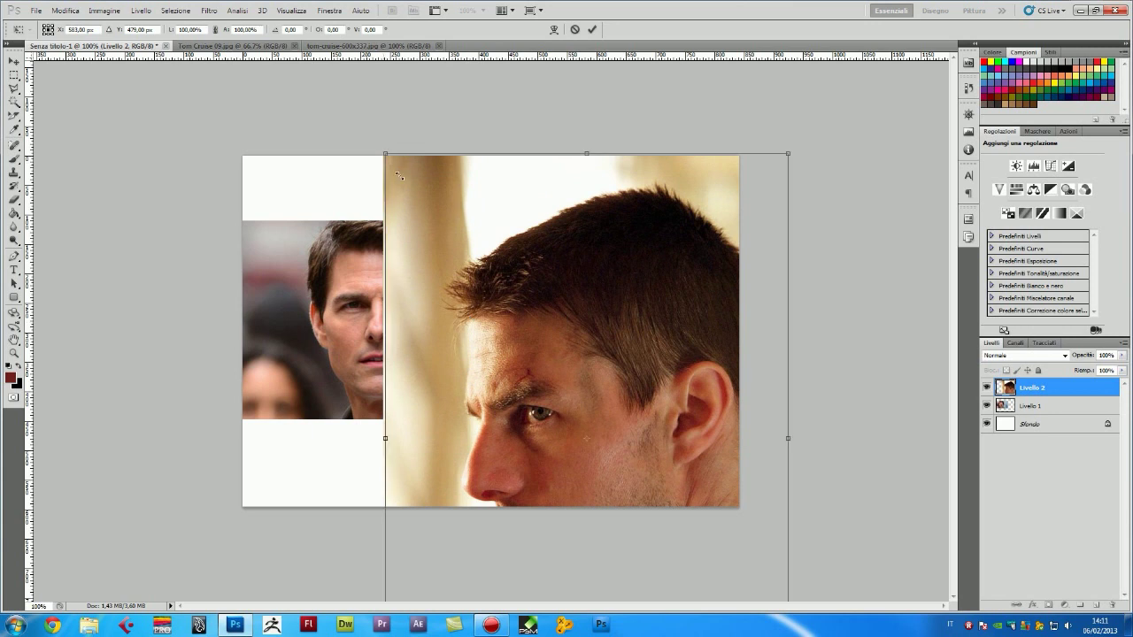
drag(521, 381, 525, 284)
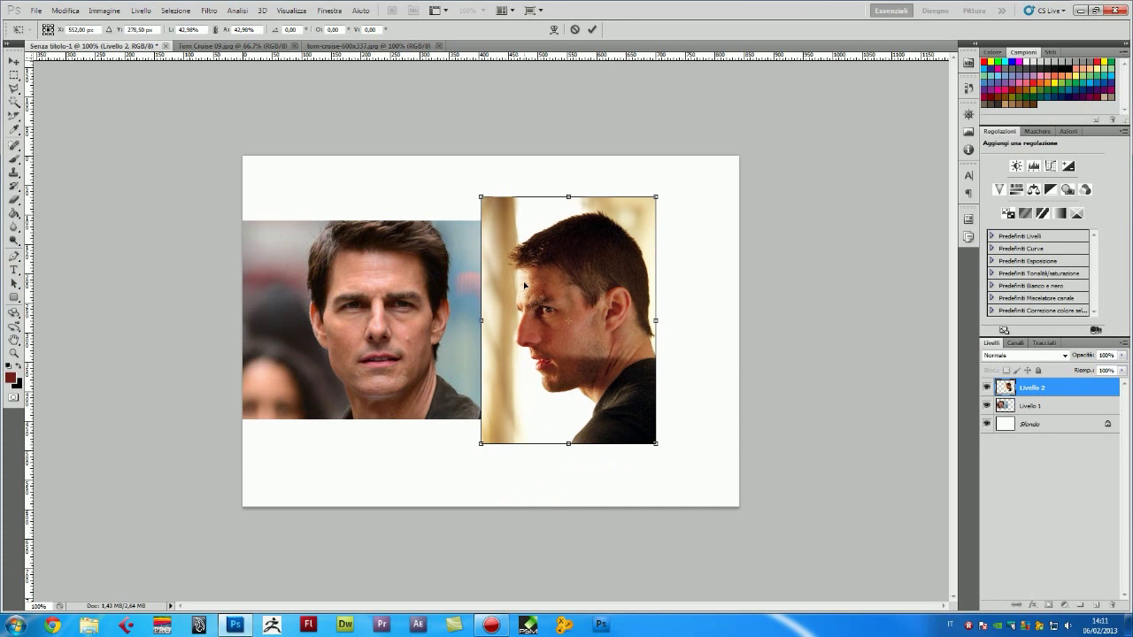
drag(484, 199, 477, 190)
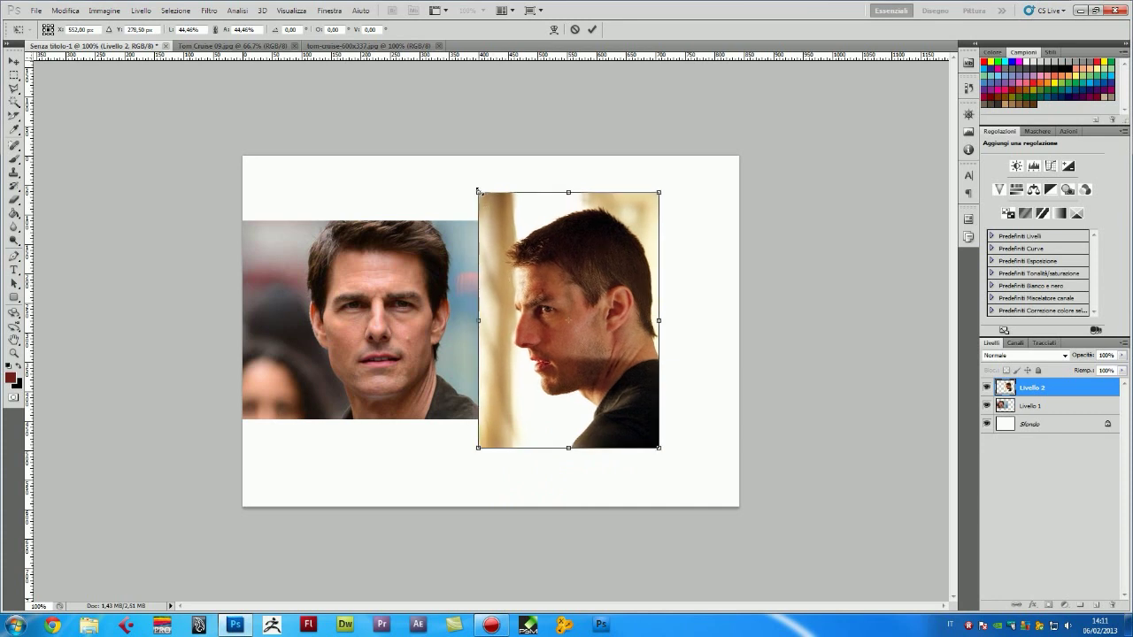
key(Return)
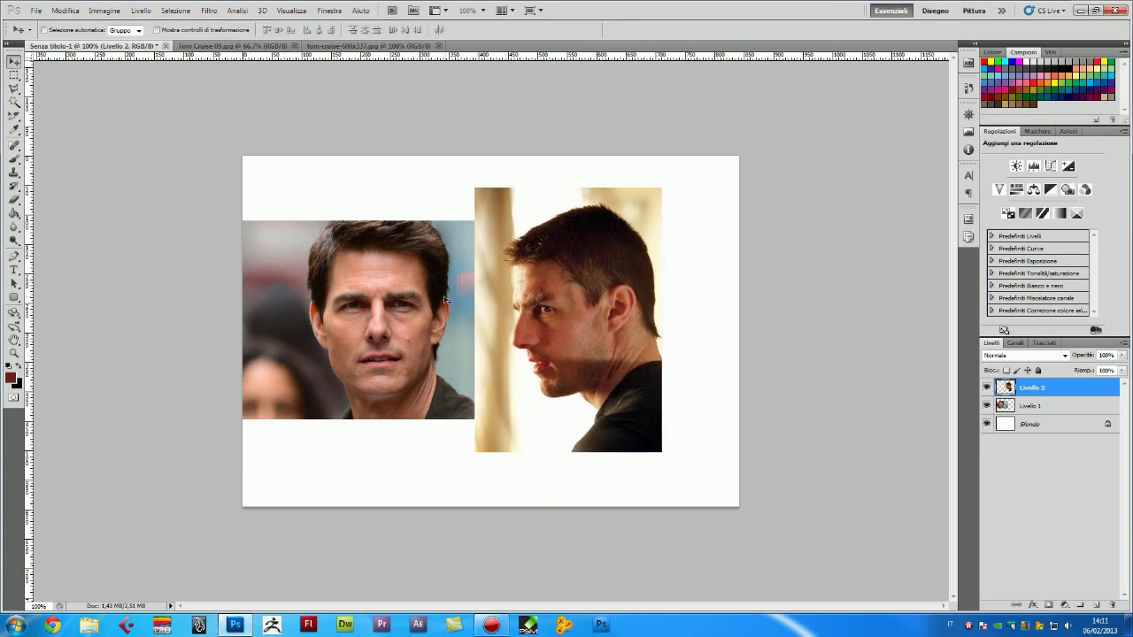
Rotate the Livello 1 front-facing photo slightly so it sits level.
key(ctrl+plus)
key(ctrl+plus)
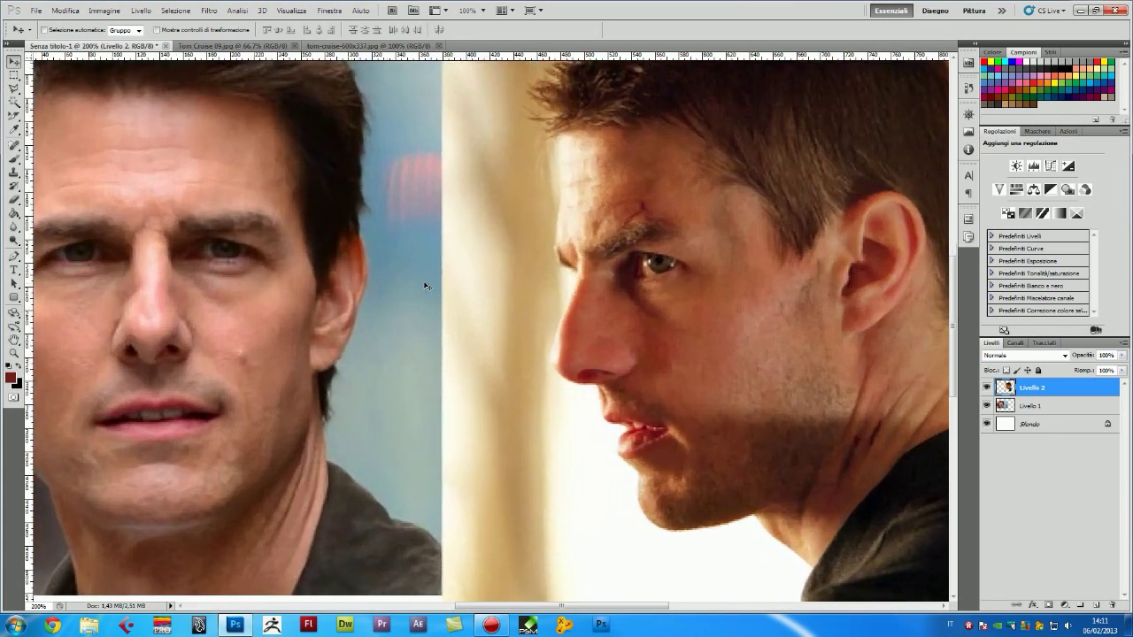
drag(425, 283, 588, 277)
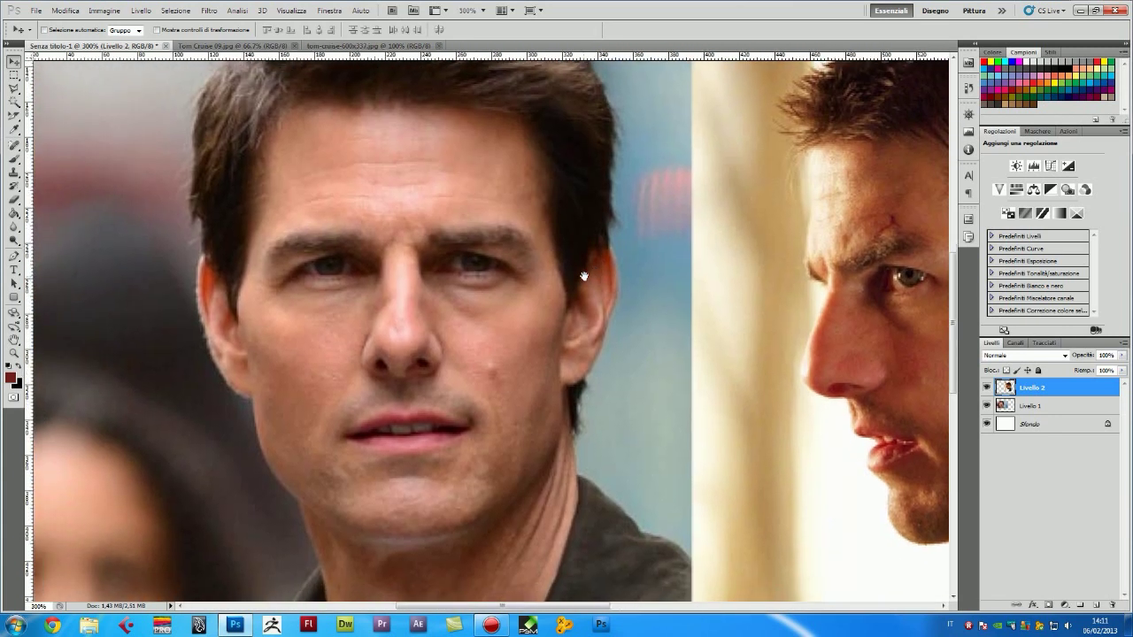
click(1043, 407)
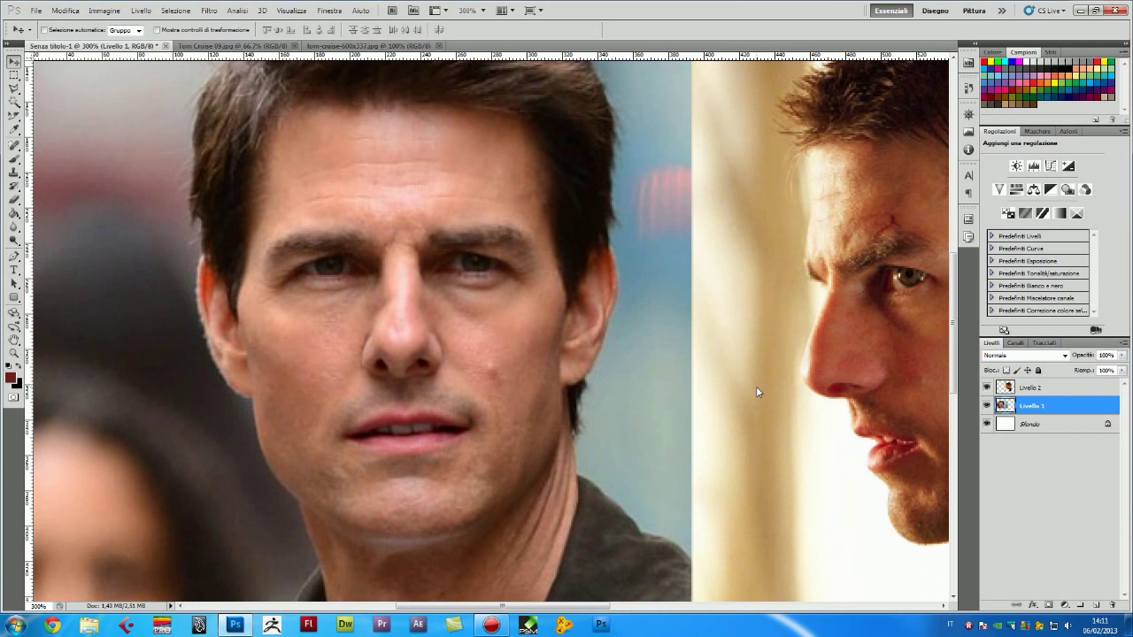
key(ctrl+t)
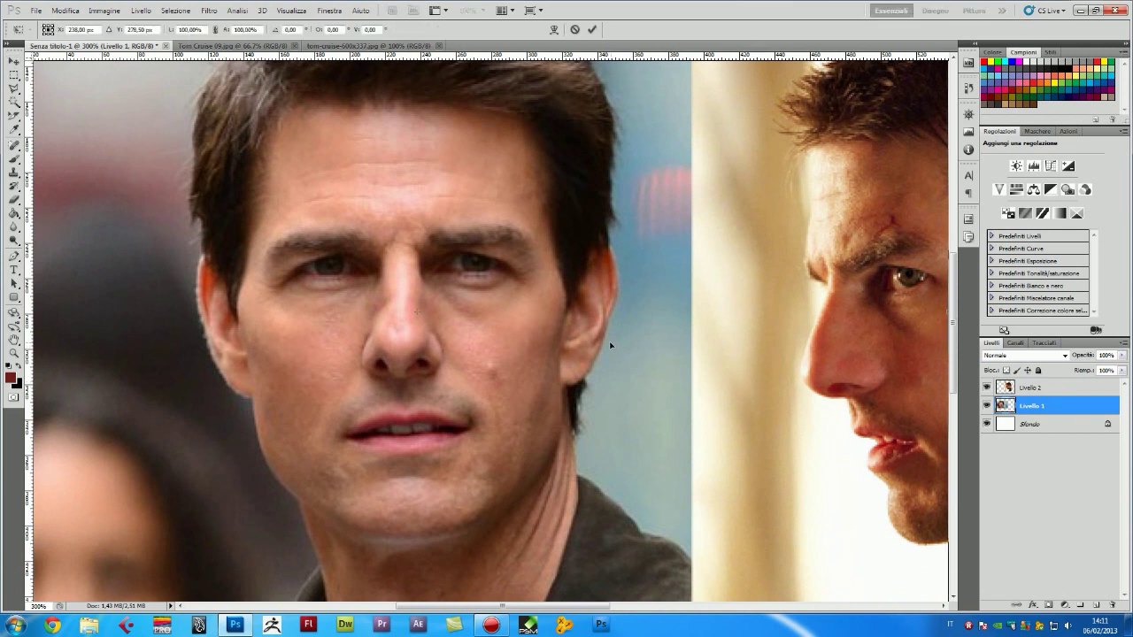
key(ctrl+minus)
mouse_move(839, 323)
mouse_down()
mouse_move(836, 343)
mouse_move(840, 330)
mouse_up()
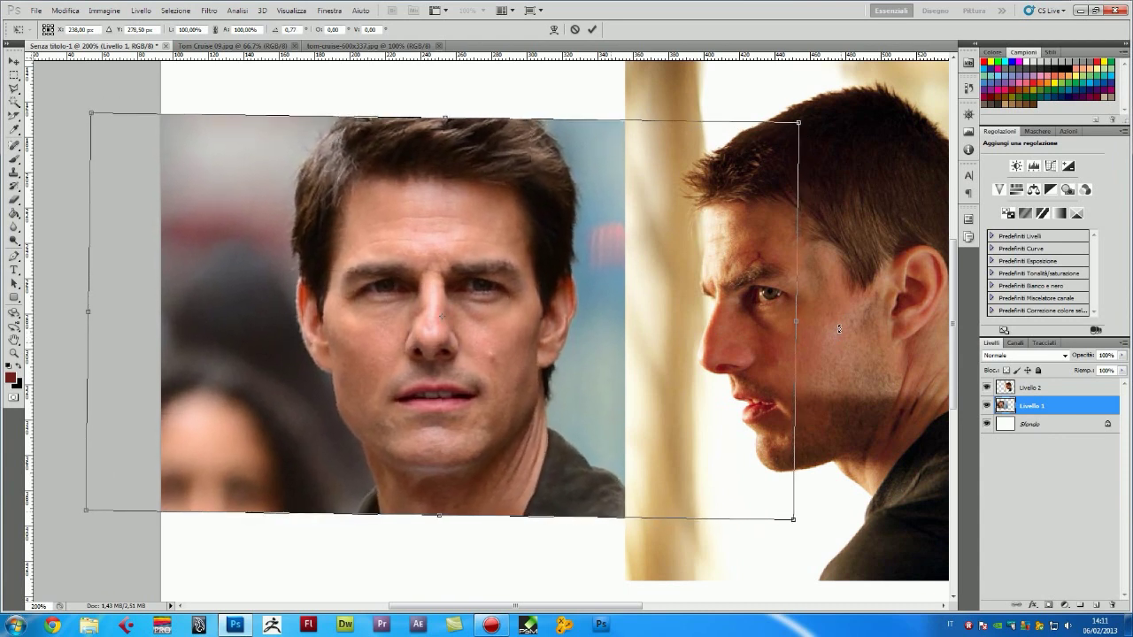
key(Return)
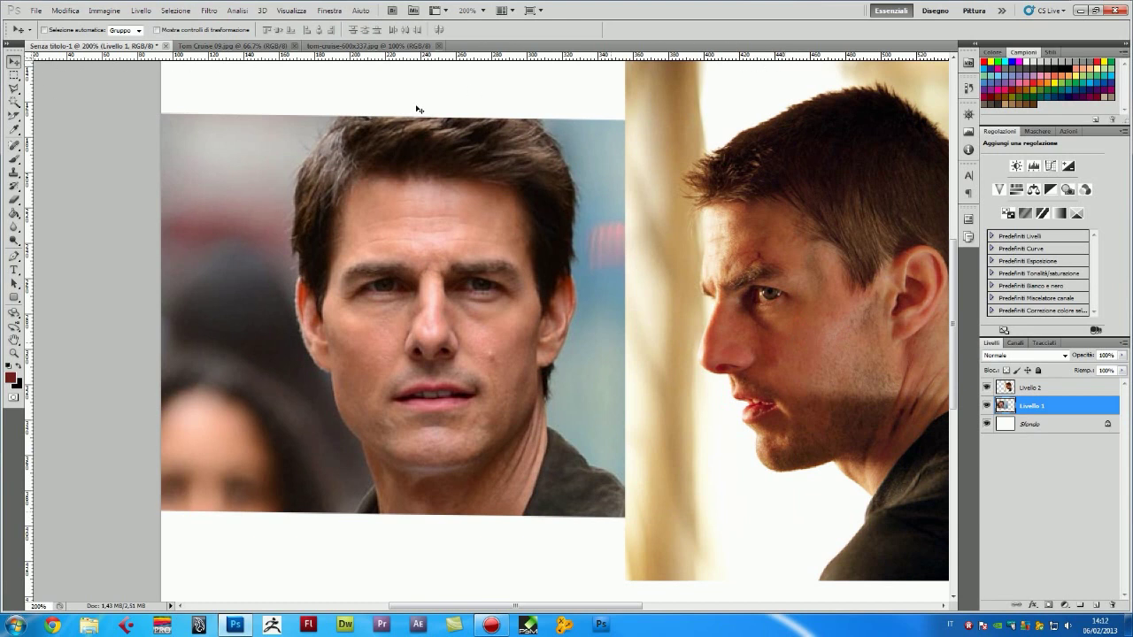
Show rulers and add a vertical face-centre guide plus guides at eyes, nose base, mouth, chin and head top.
key(ctrl+r)
key(ctrl+r)
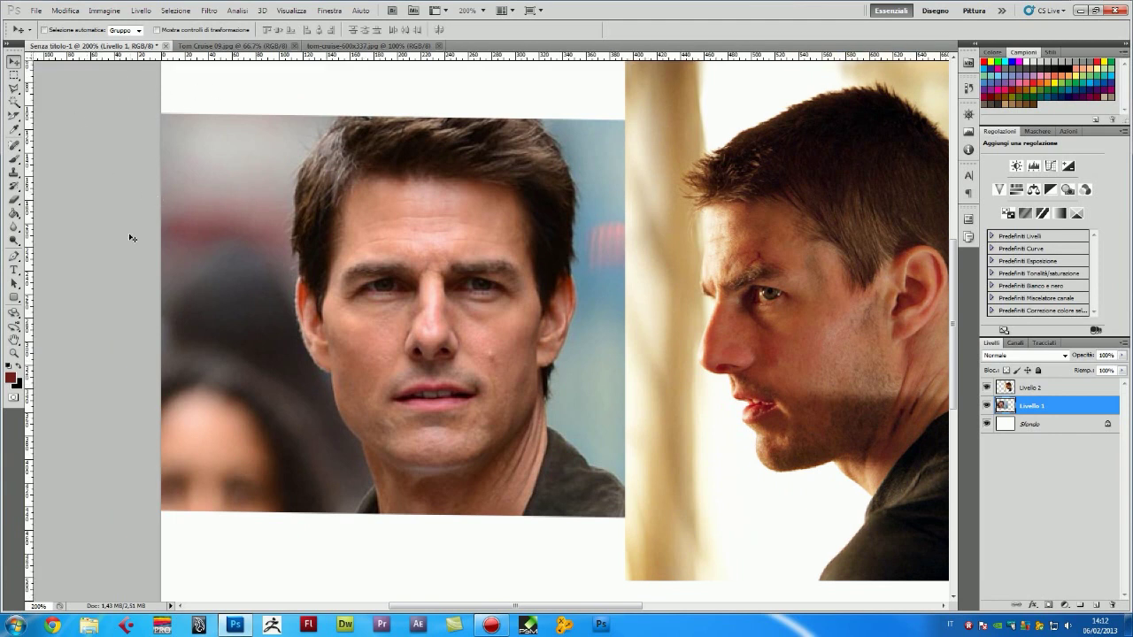
mouse_move(29, 473)
mouse_down()
mouse_move(270, 478)
mouse_move(29, 492)
mouse_move(400, 459)
mouse_move(433, 443)
mouse_up()
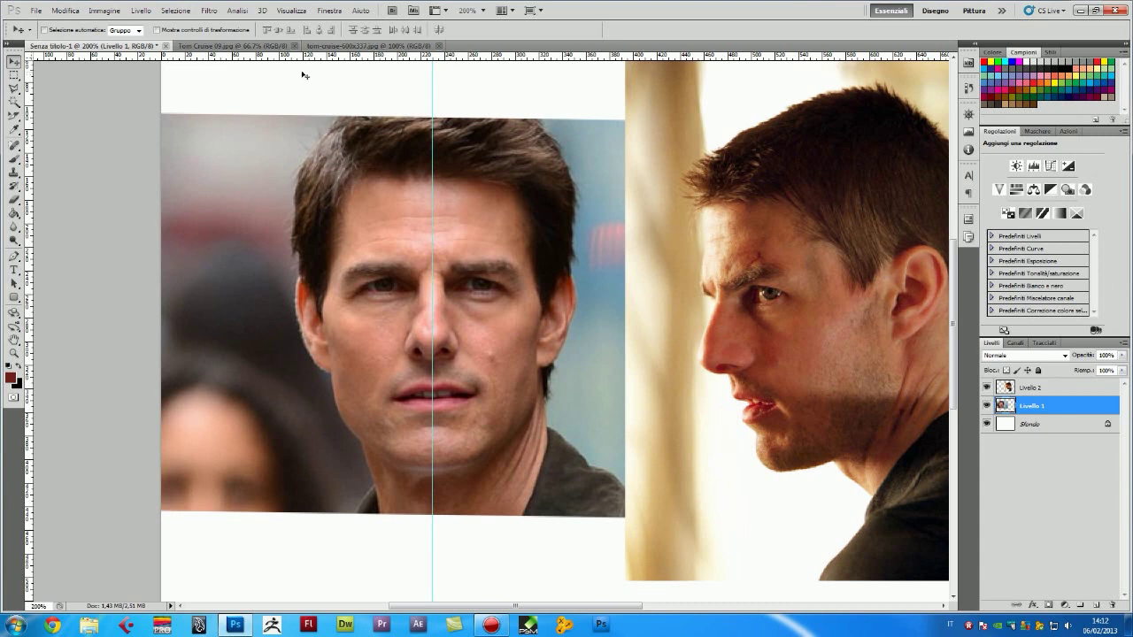
drag(333, 55, 373, 286)
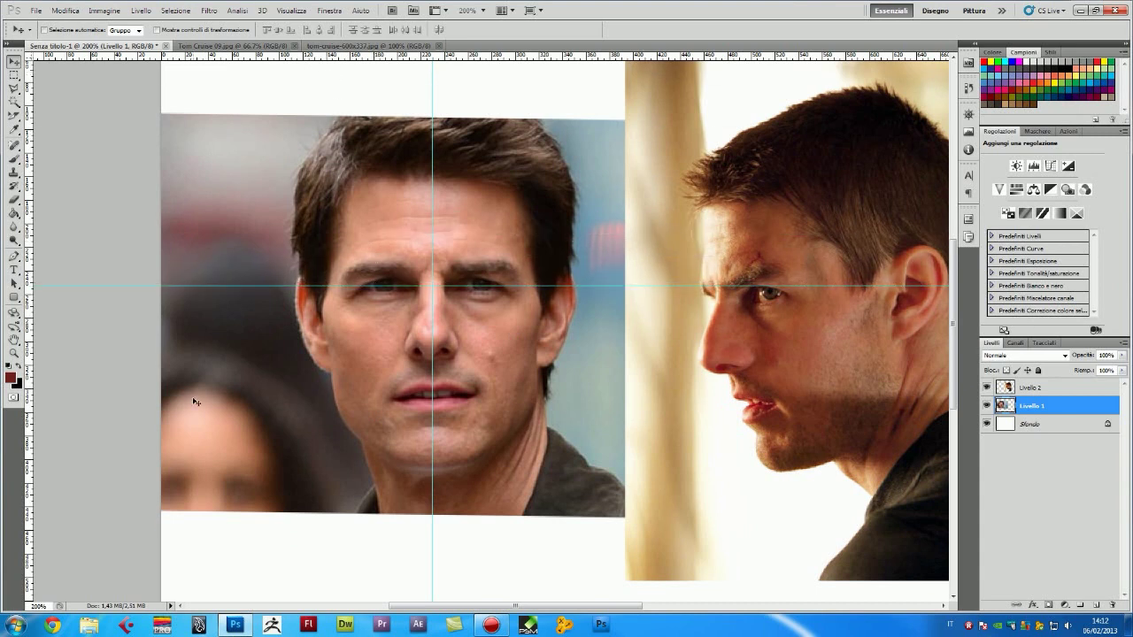
drag(301, 55, 351, 361)
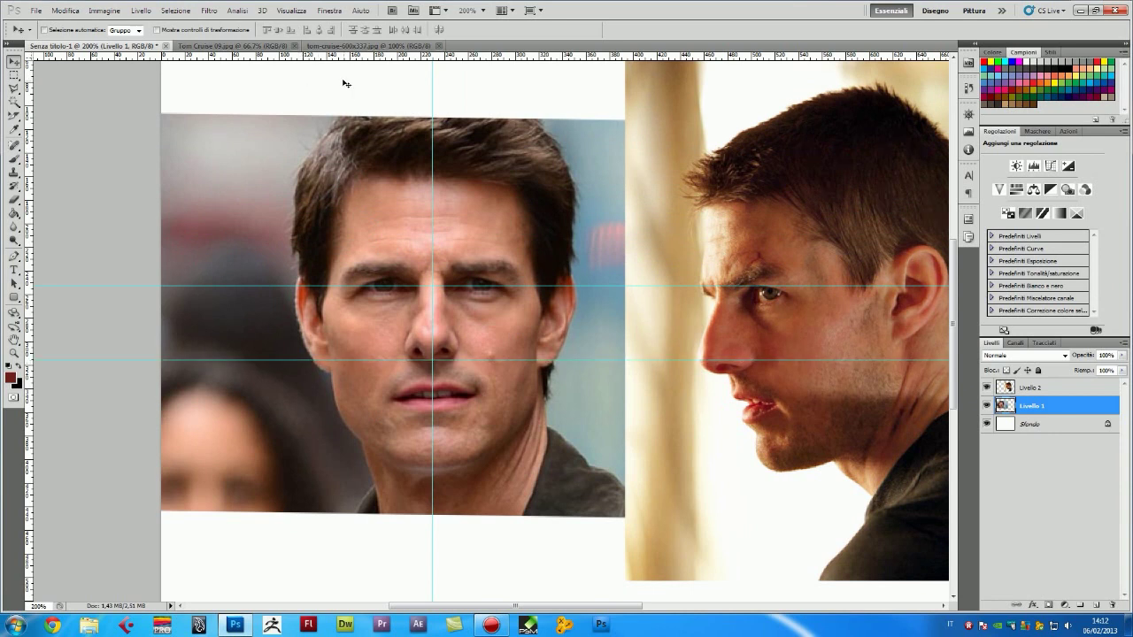
drag(337, 59, 384, 396)
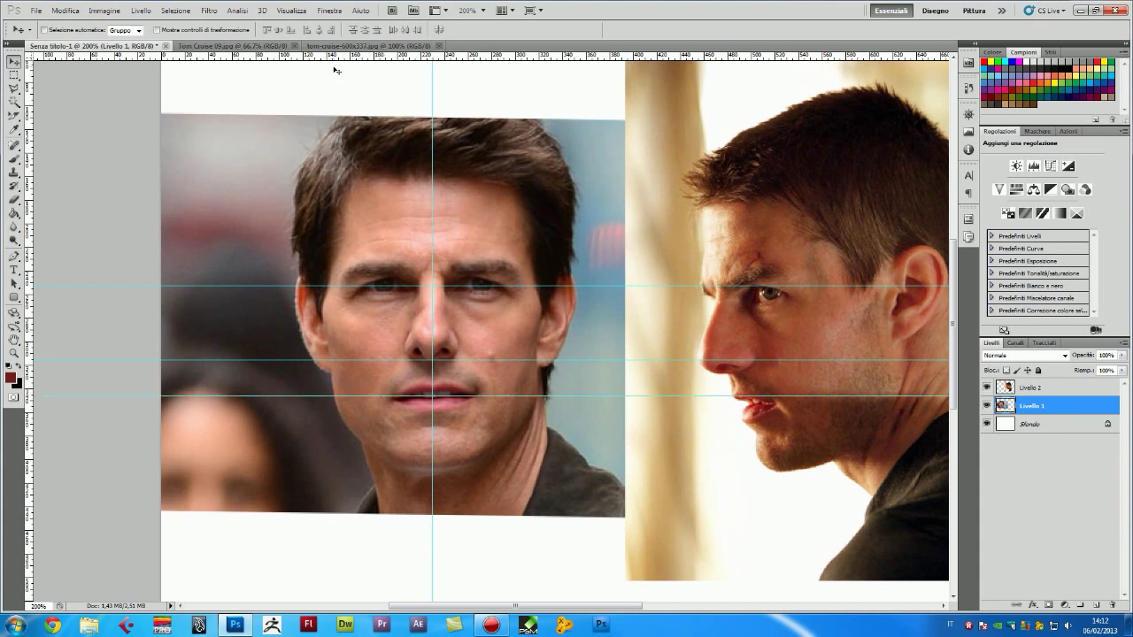
drag(332, 62, 398, 471)
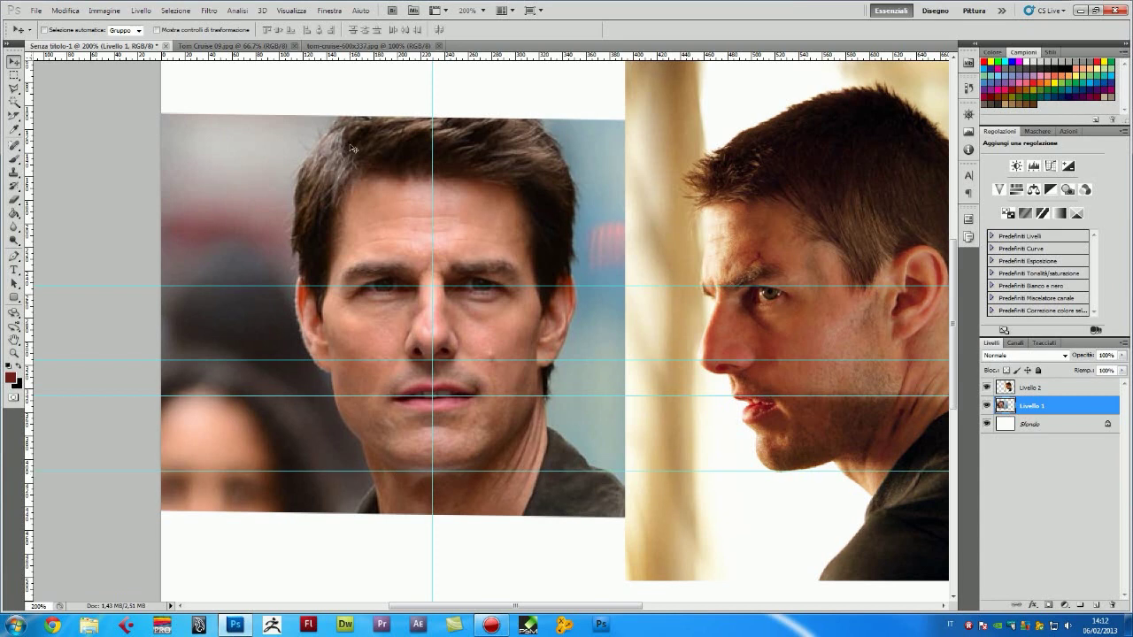
drag(336, 60, 342, 110)
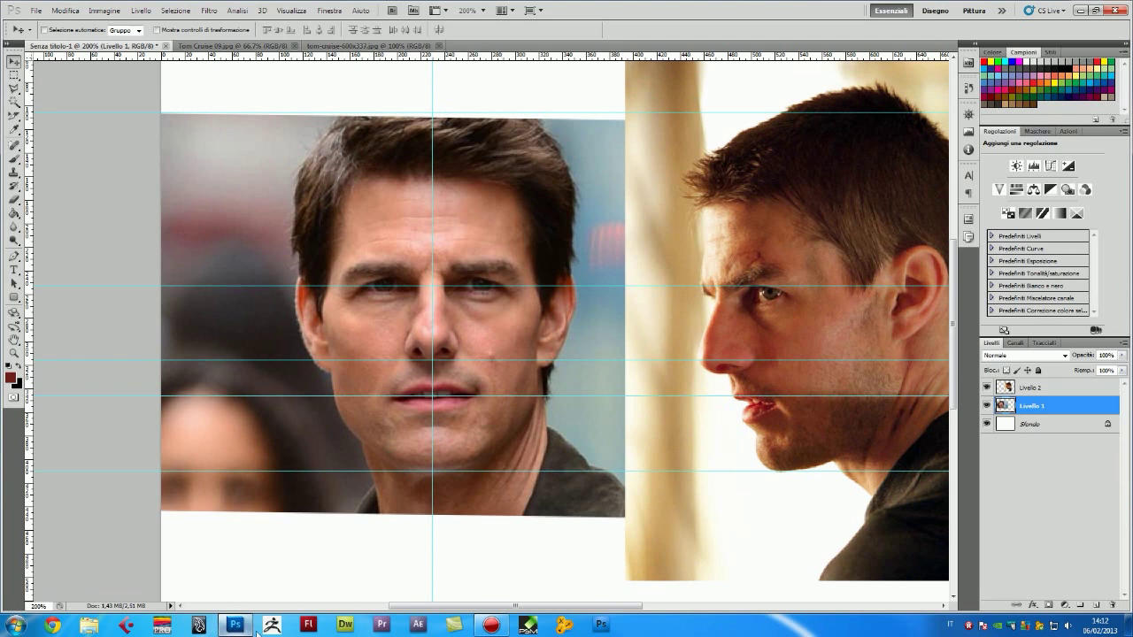
drag(426, 607, 481, 614)
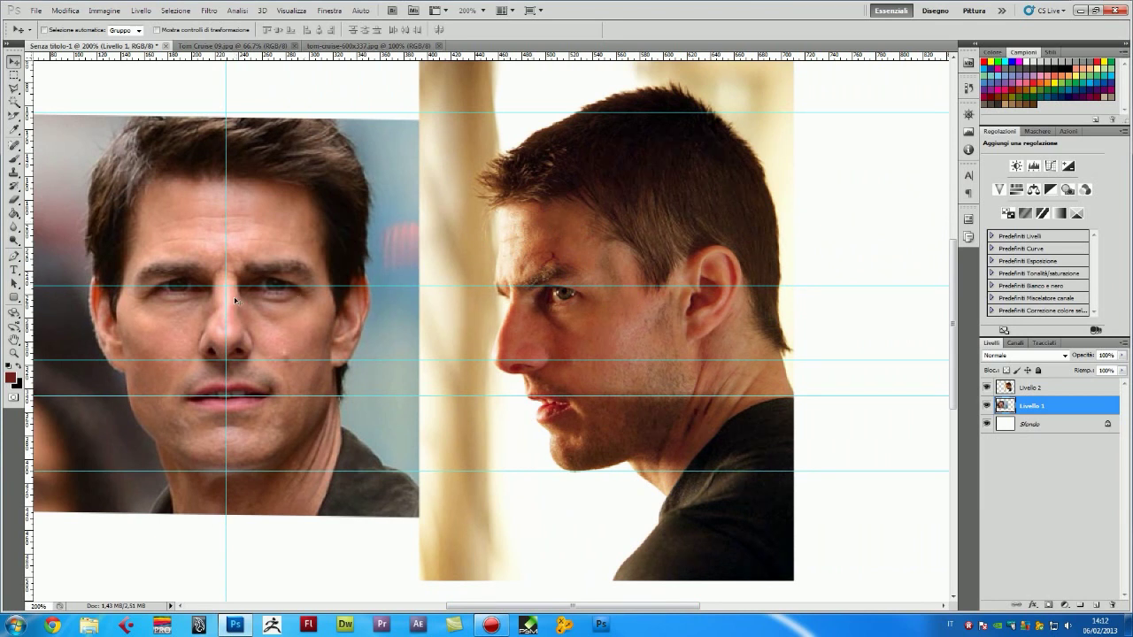
Rotate the Livello 2 profile photo about 7.6° clockwise and enlarge it to about 107%.
click(1054, 389)
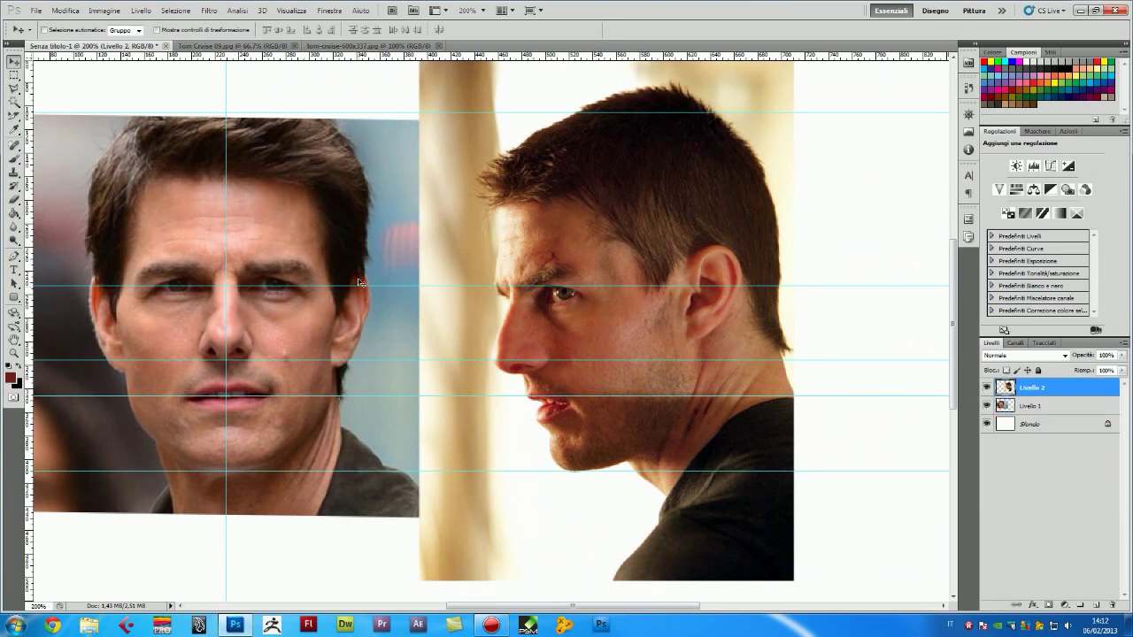
key(ctrl+t)
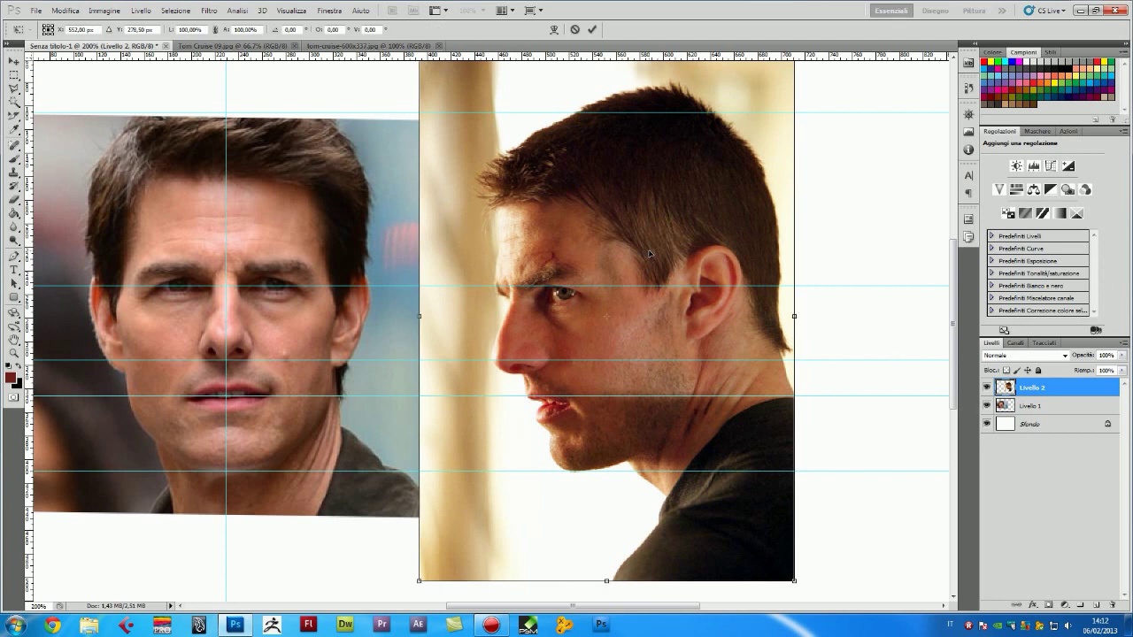
drag(821, 316, 816, 344)
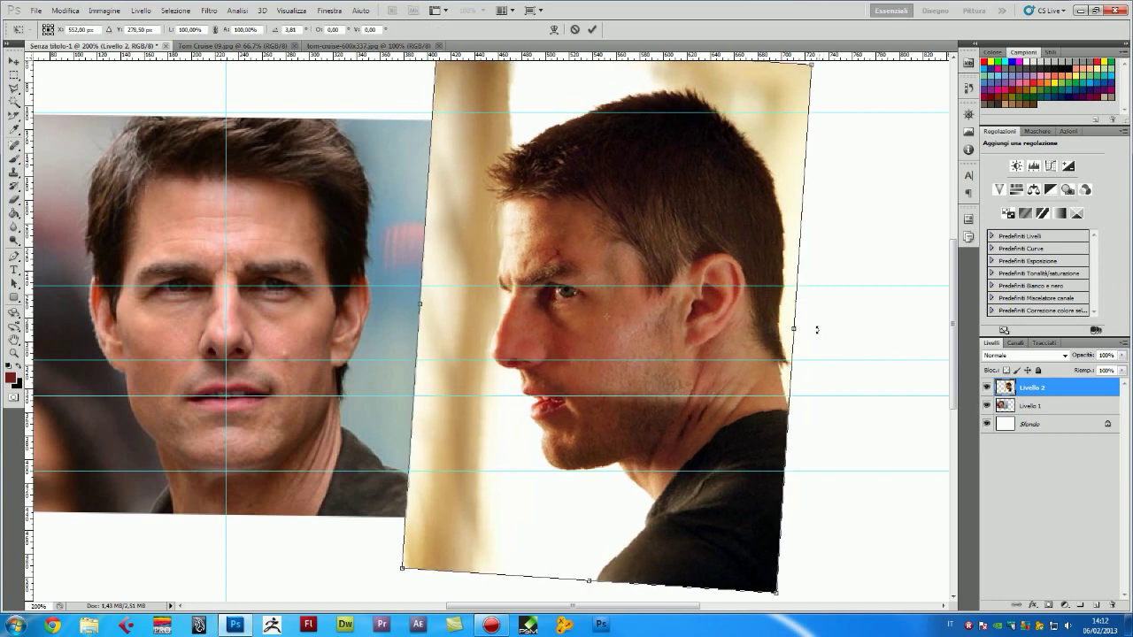
drag(640, 314, 632, 315)
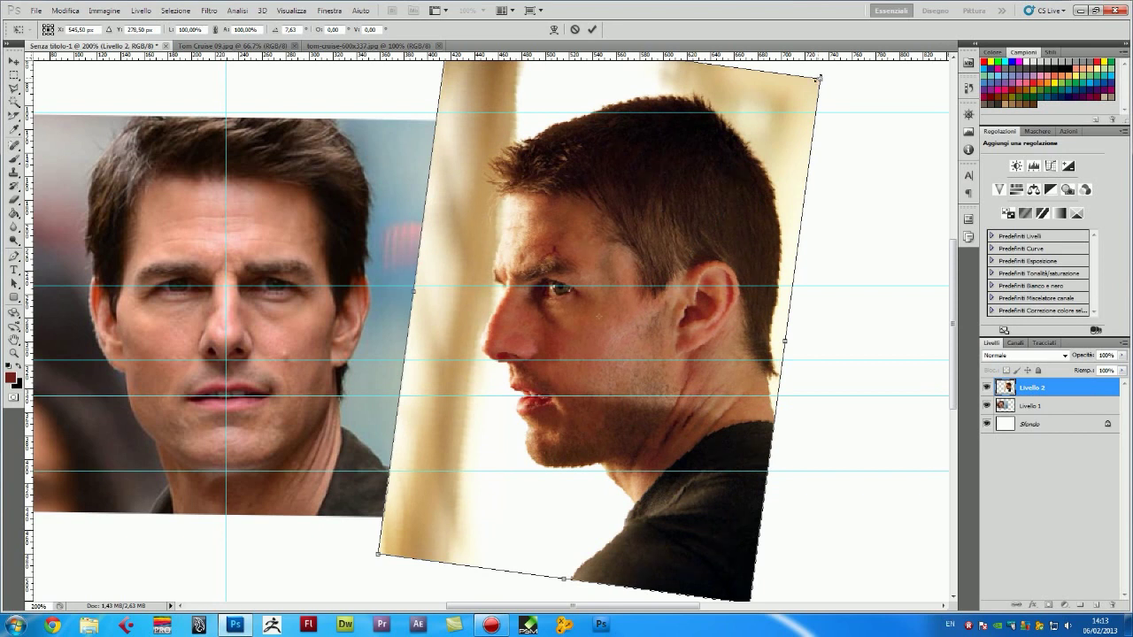
drag(820, 78, 825, 74)
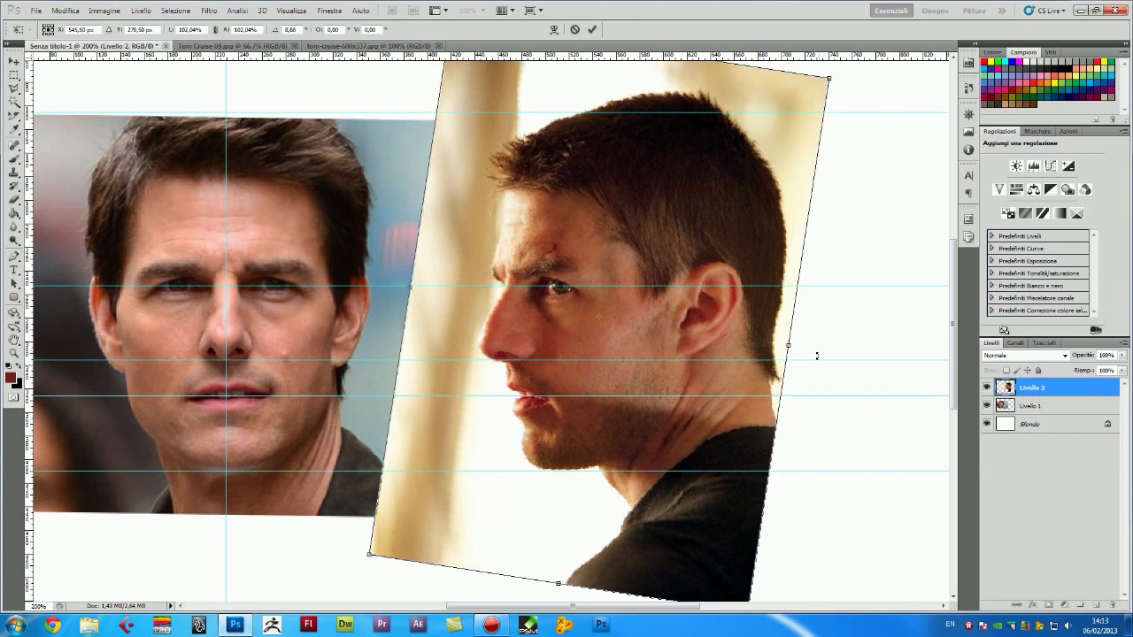
drag(817, 349, 824, 353)
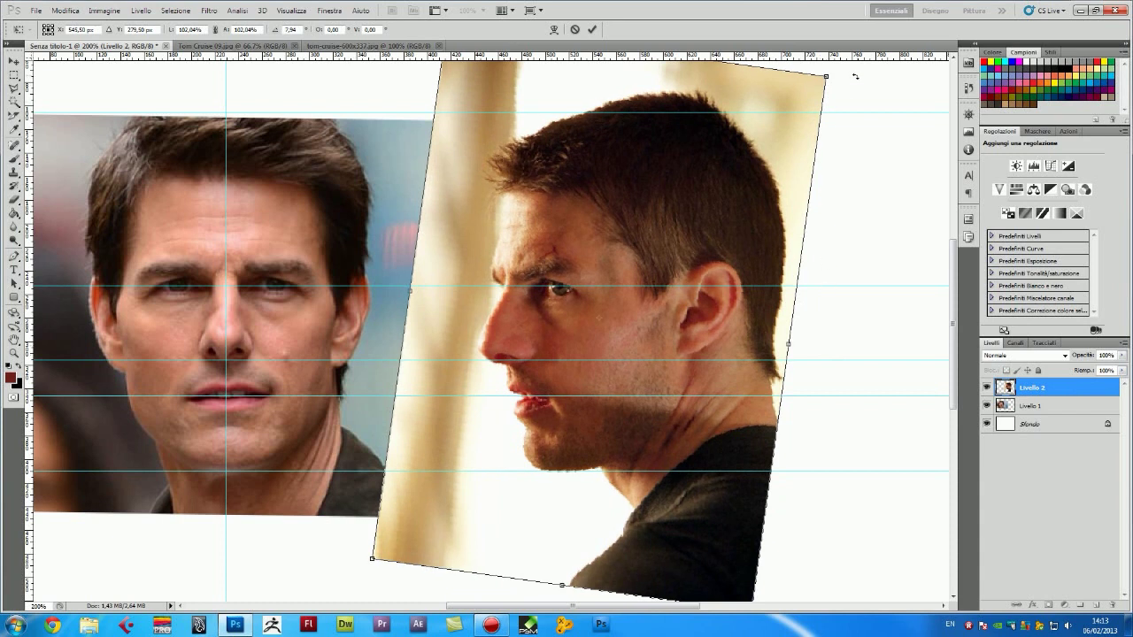
Refine the profile photo to about a 13° tilt, nudge it down 1 px and commit.
drag(824, 77, 837, 140)
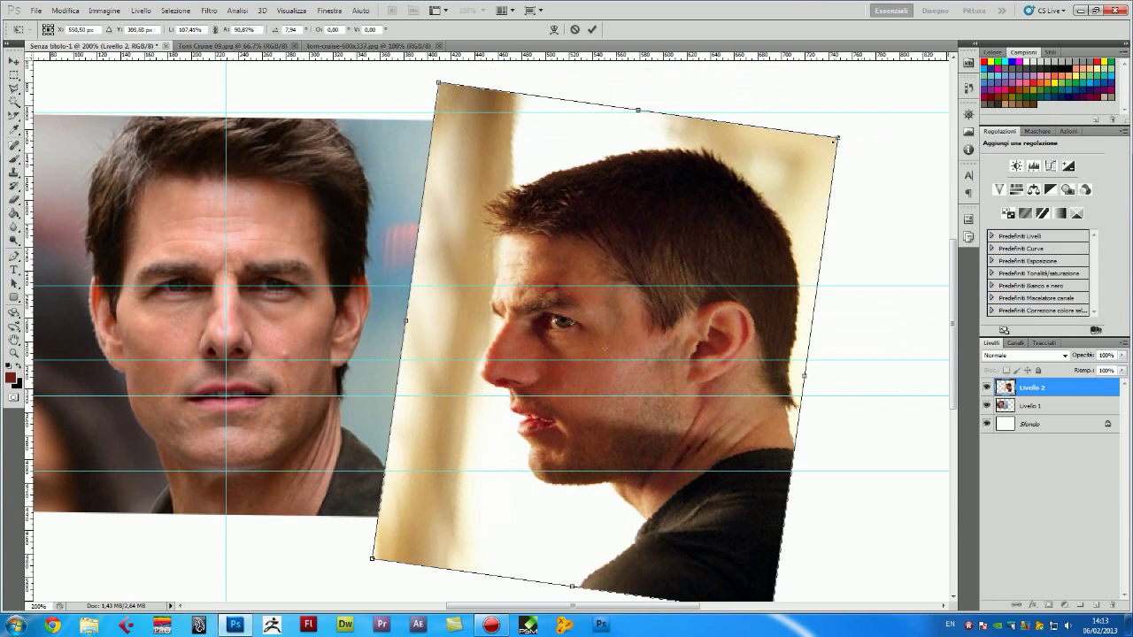
key(ctrl+z)
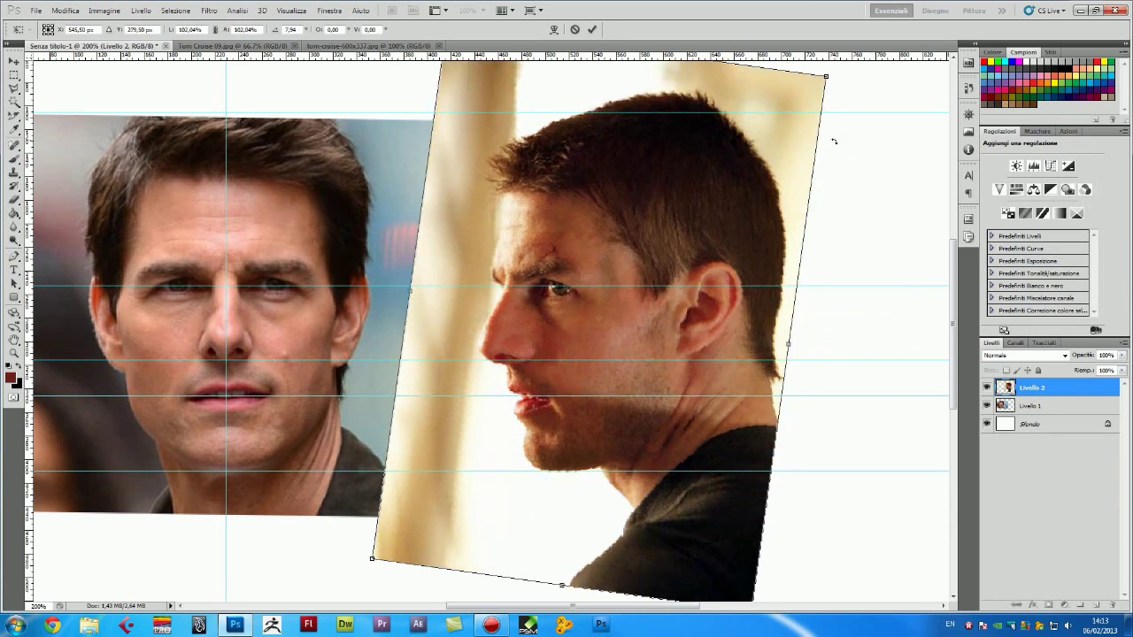
drag(809, 343, 808, 350)
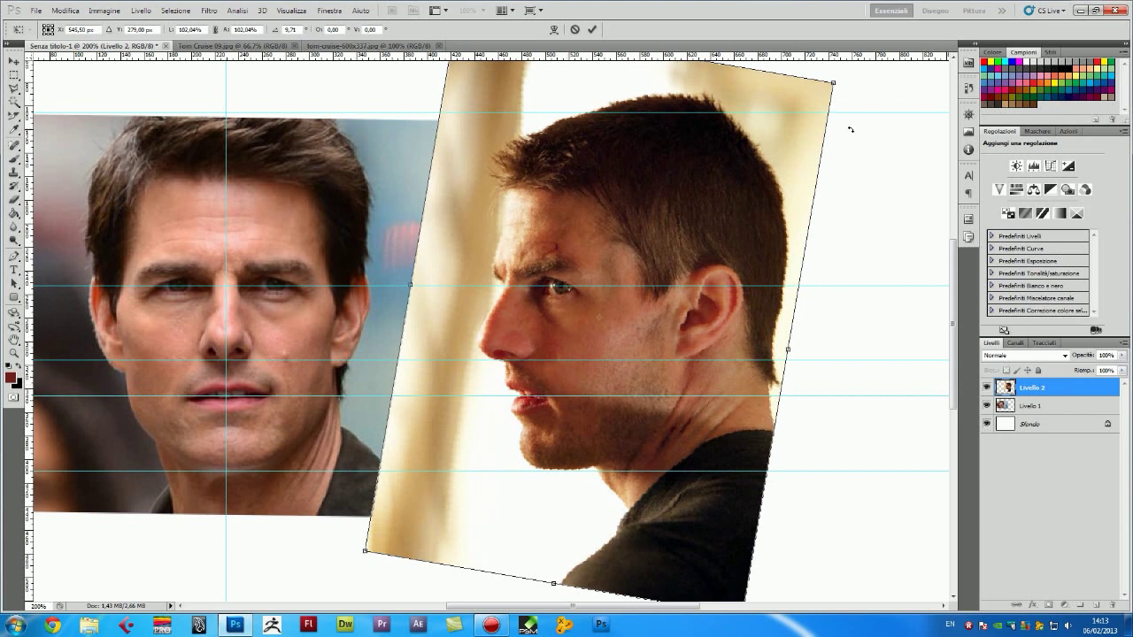
drag(832, 80, 837, 78)
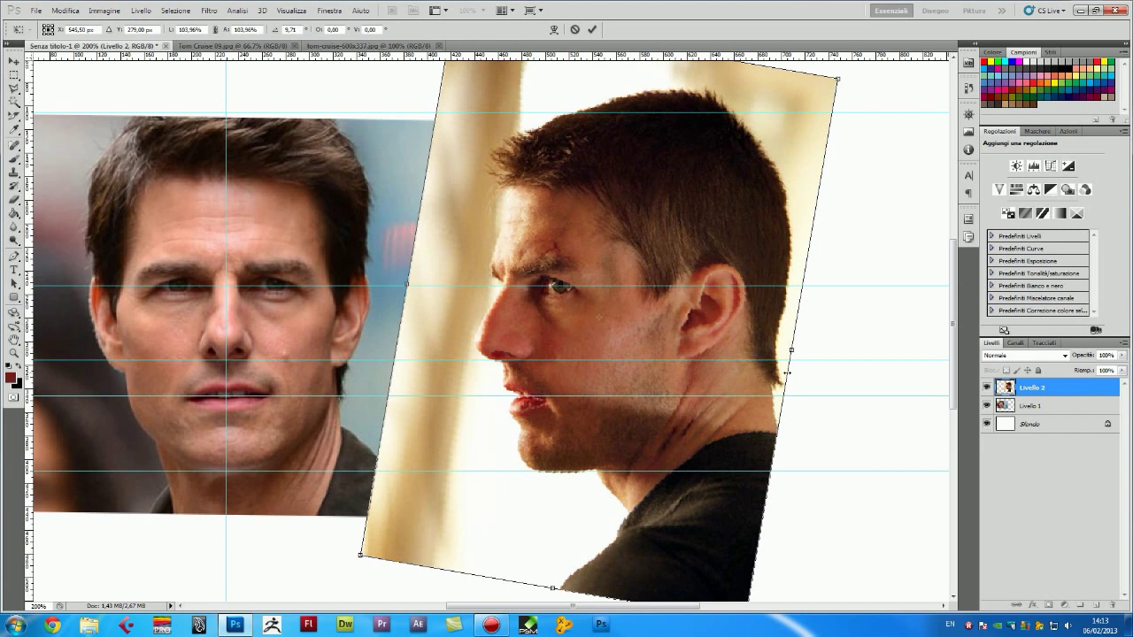
drag(813, 365, 809, 376)
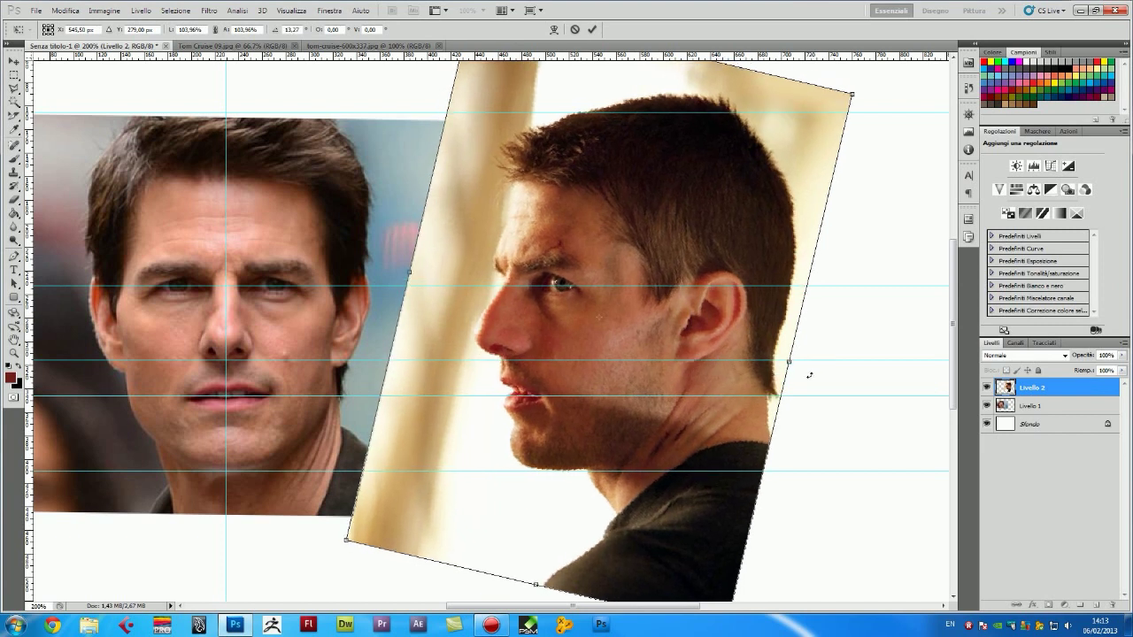
key(Down)
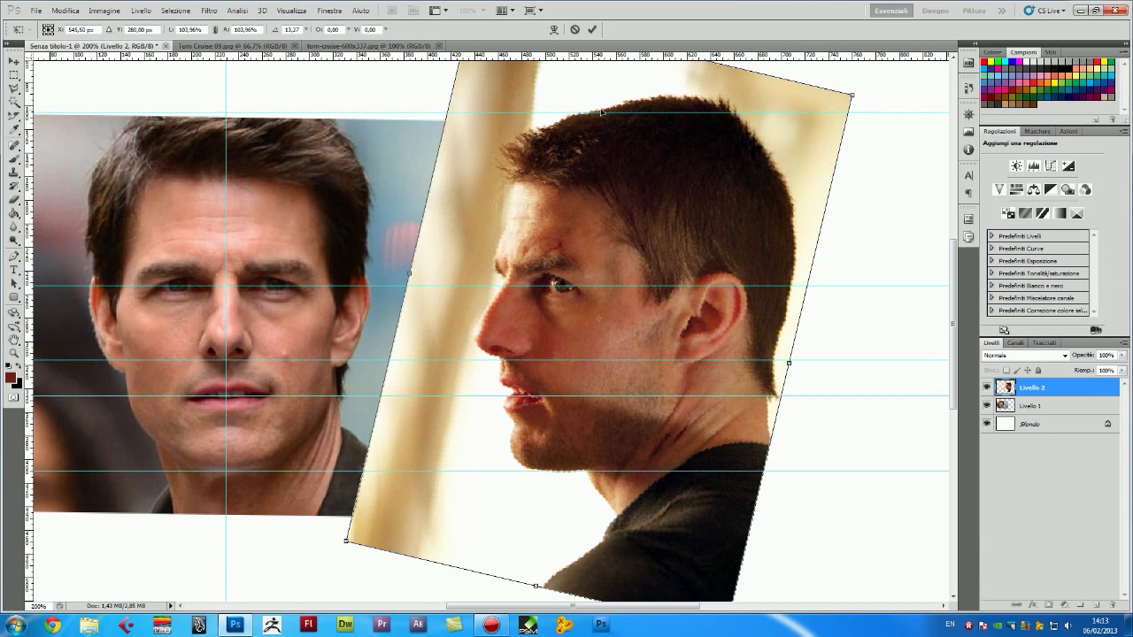
key(Return)
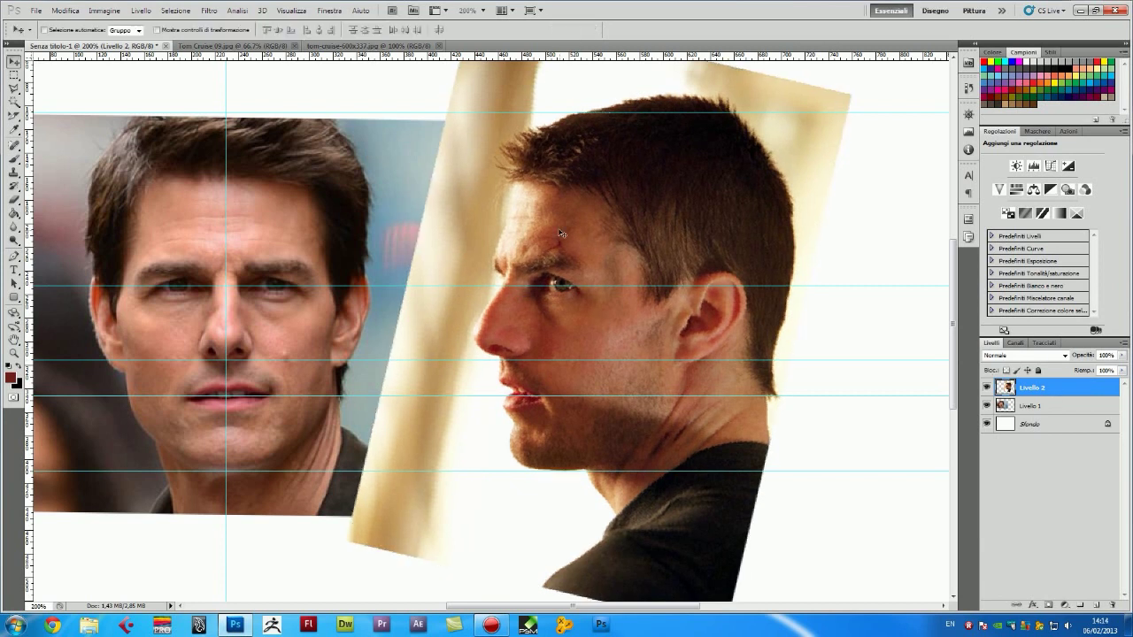
Crop the canvas to a box around both face photos with the Crop tool.
key(ctrl+minus)
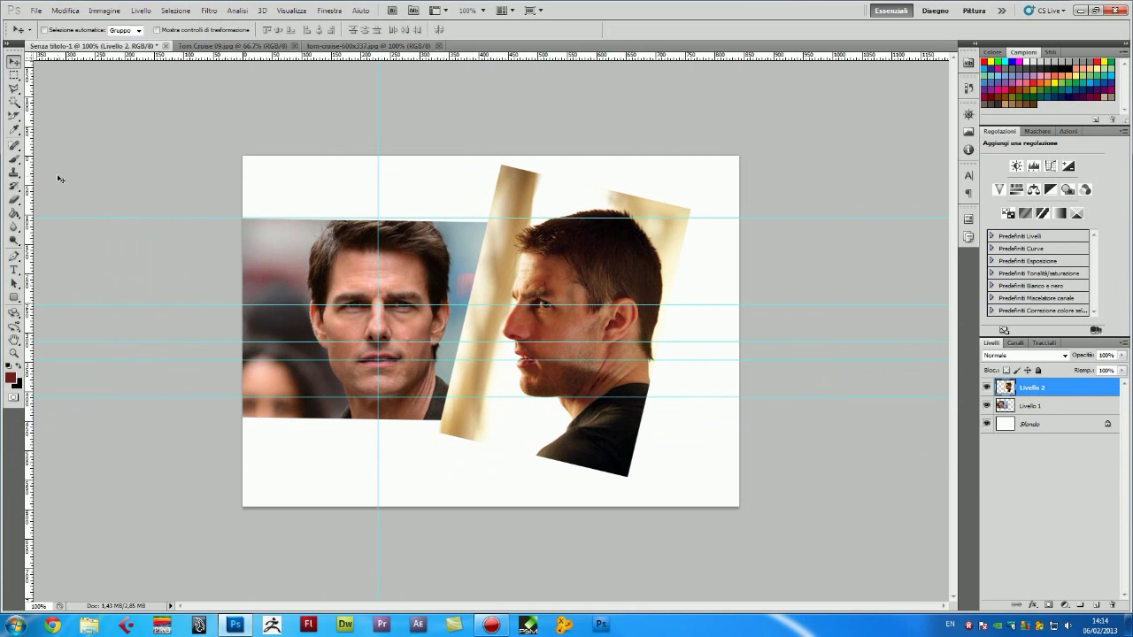
click(15, 118)
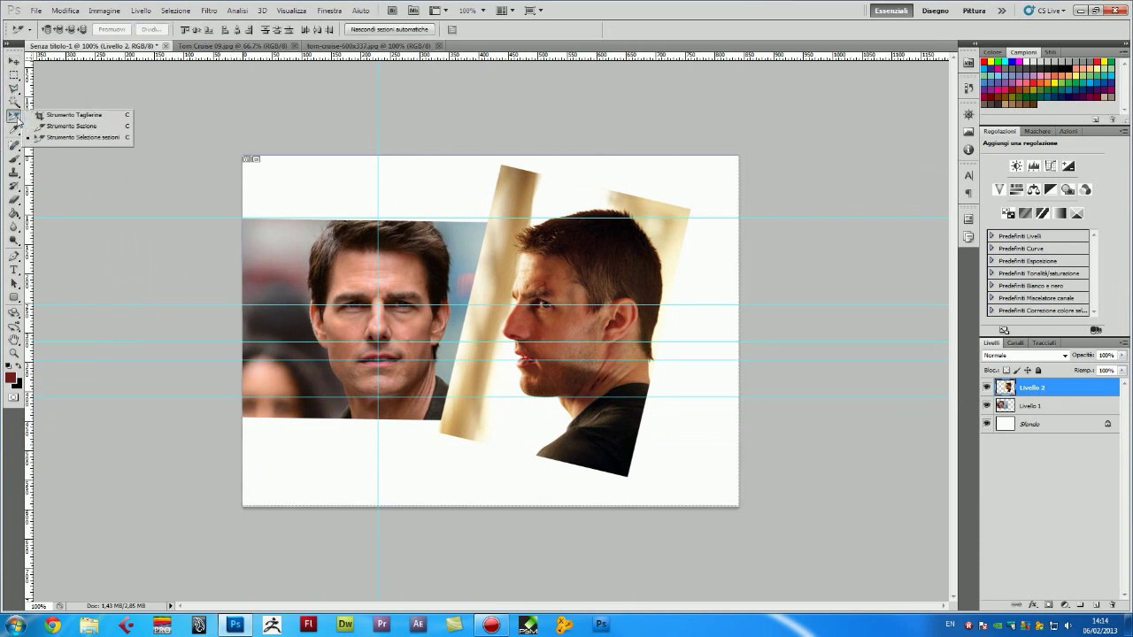
drag(227, 197, 684, 442)
key(Return)
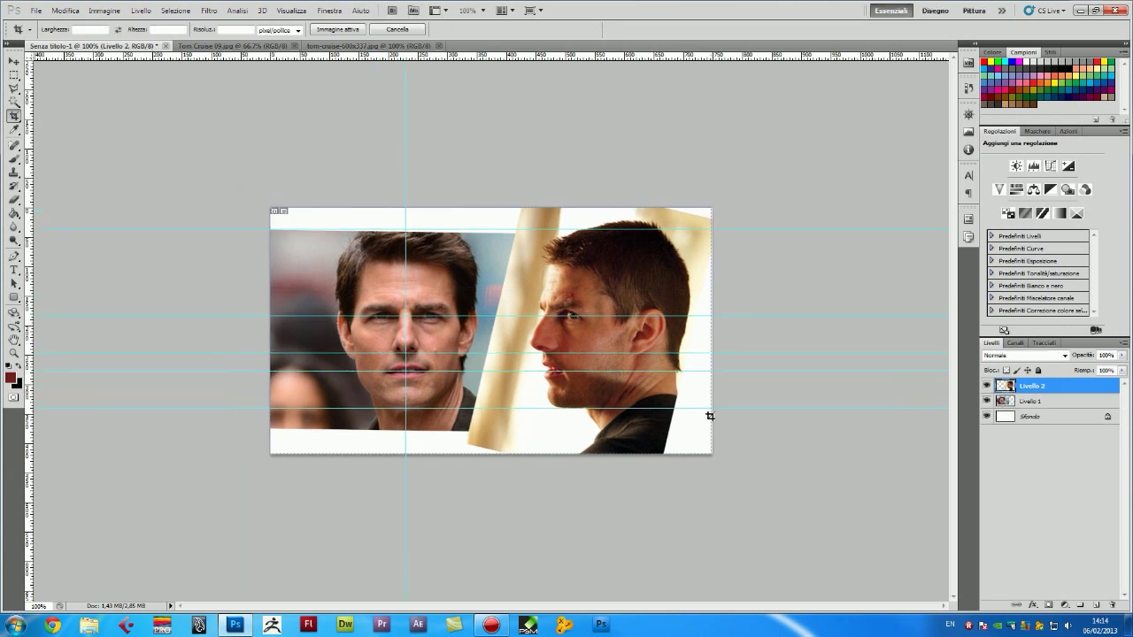
Crop down to the front-facing face, widening the crop box's right edge before applying.
key(ctrl+plus)
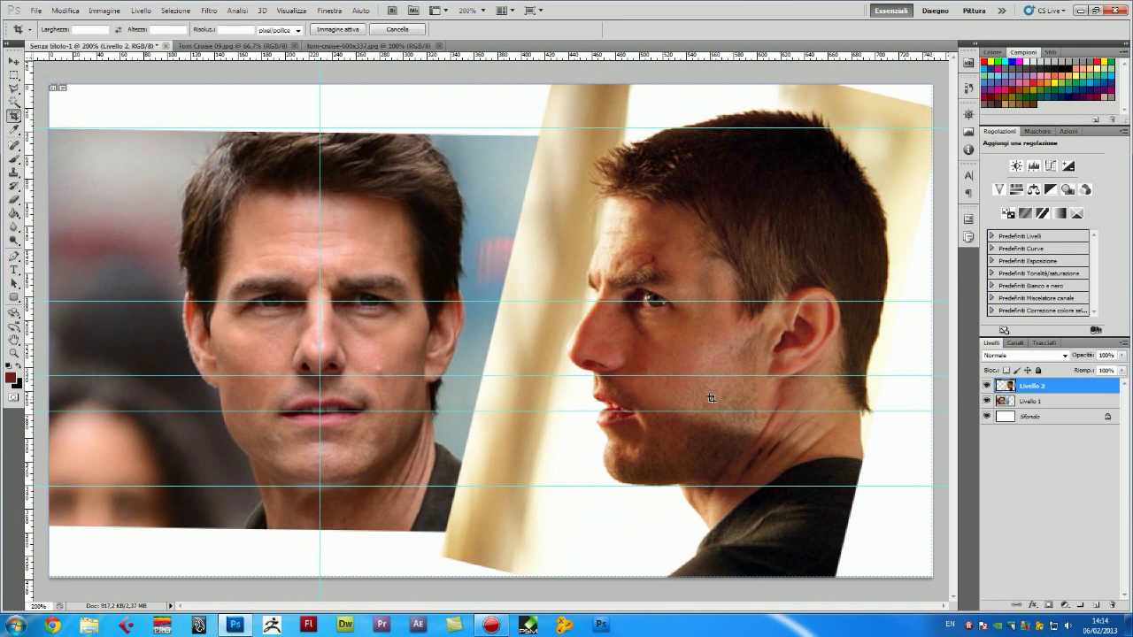
key(ctrl+minus)
key(ctrl+plus)
key(ctrl+minus)
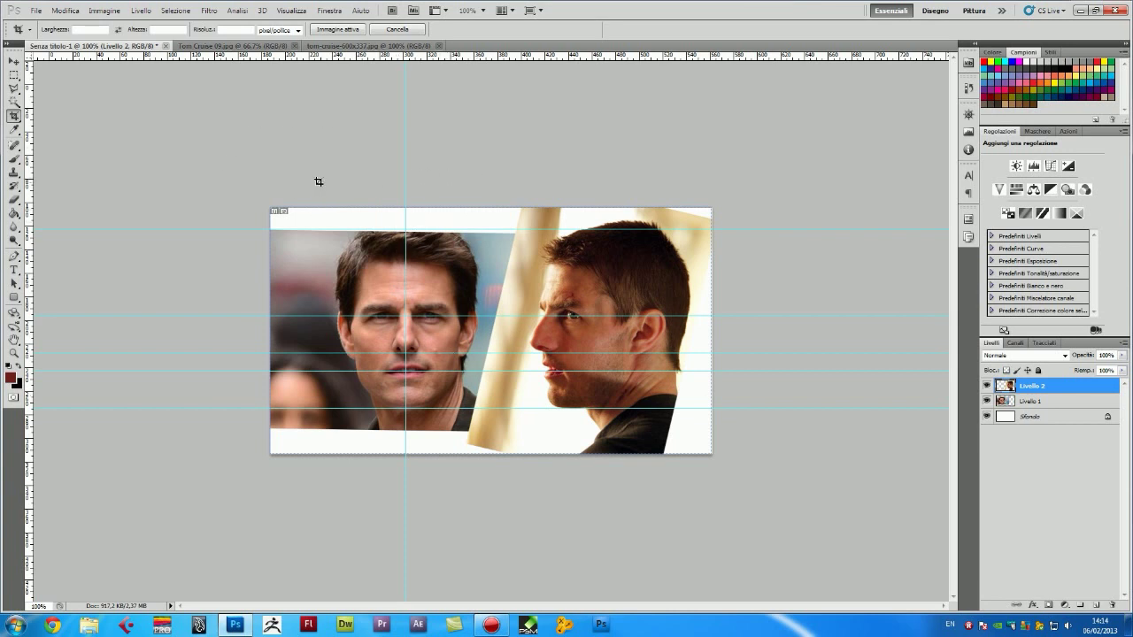
mouse_move(271, 209)
mouse_down()
mouse_move(489, 449)
mouse_move(511, 454)
mouse_up()
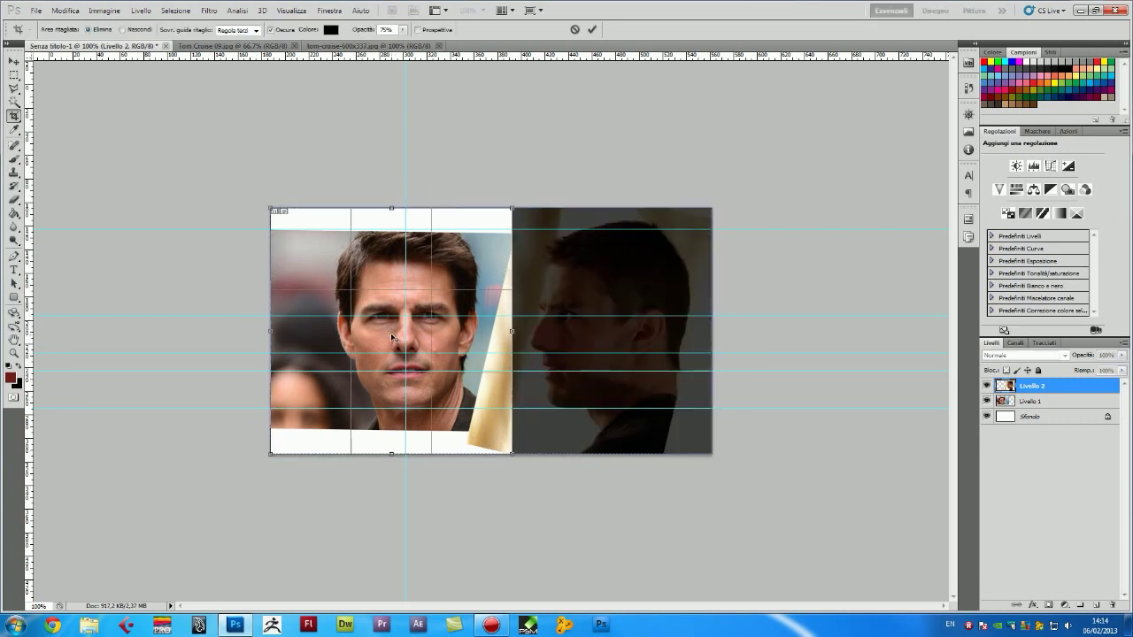
key(ctrl+plus)
key(ctrl+plus)
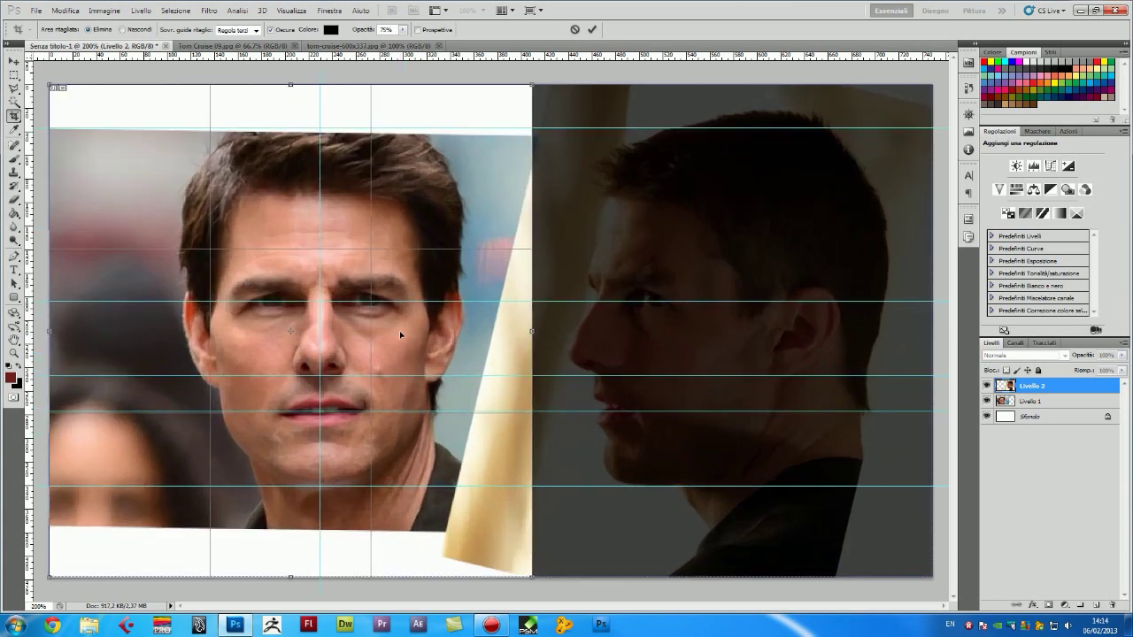
drag(529, 331, 587, 331)
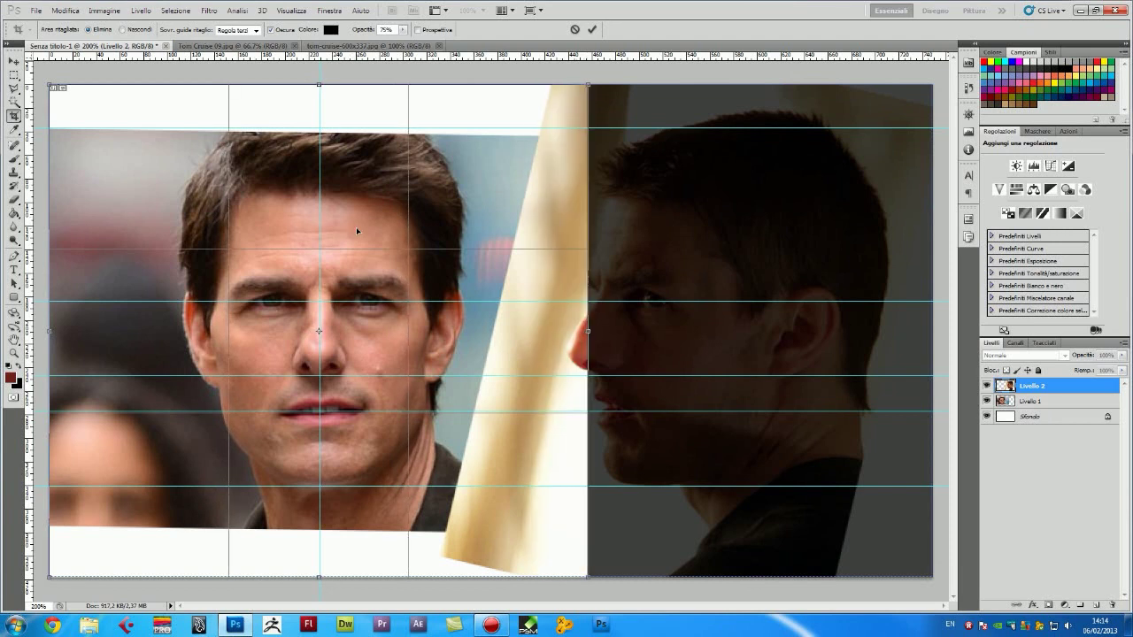
key(Return)
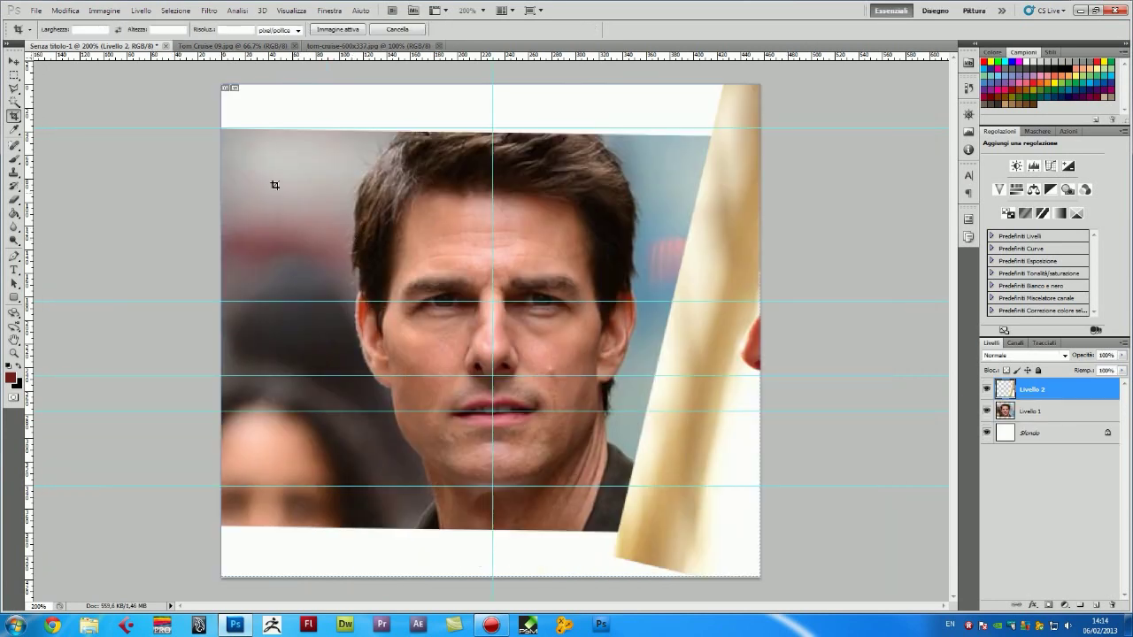
Save the cropped face as JPEG 'Faccia' in Riferimenti, accepting the JPEG options.
click(36, 11)
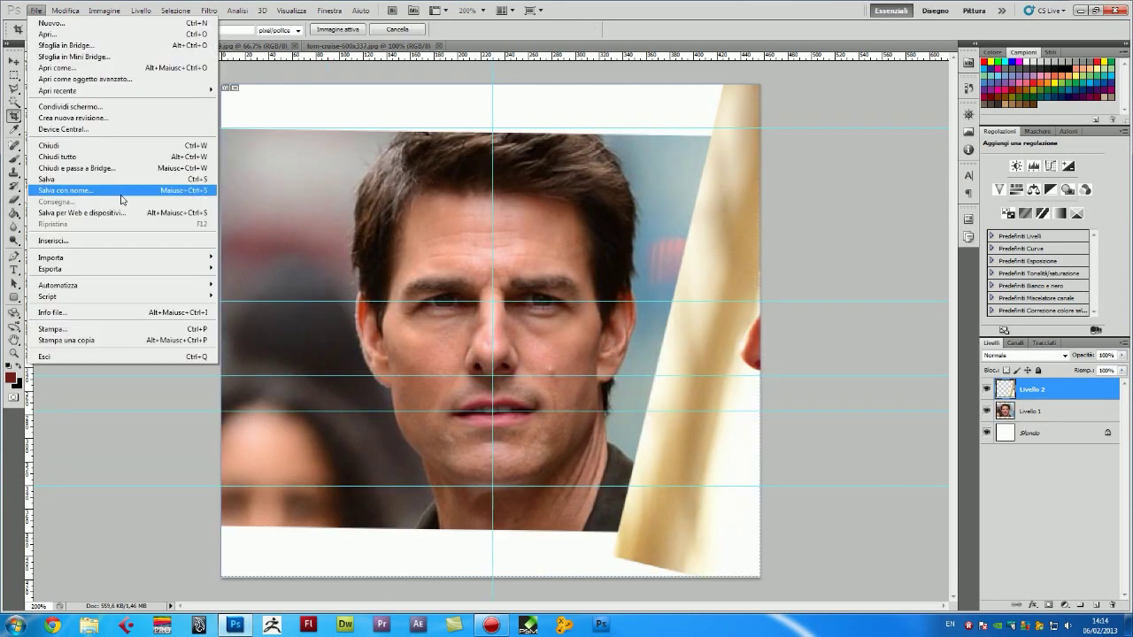
click(129, 194)
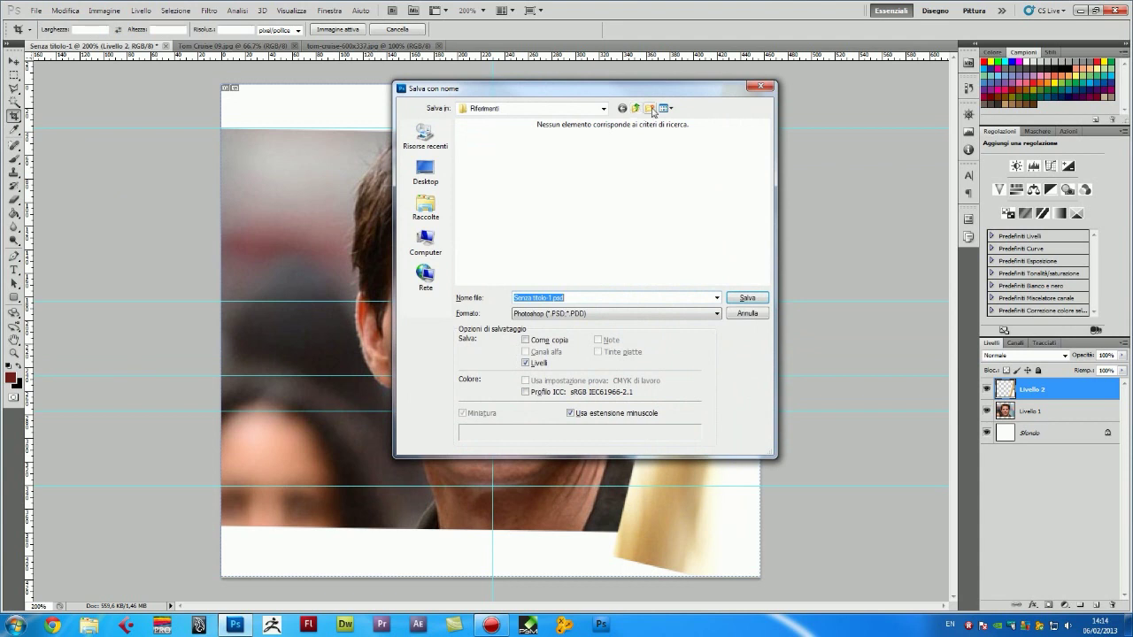
text(Faccia)
click(598, 315)
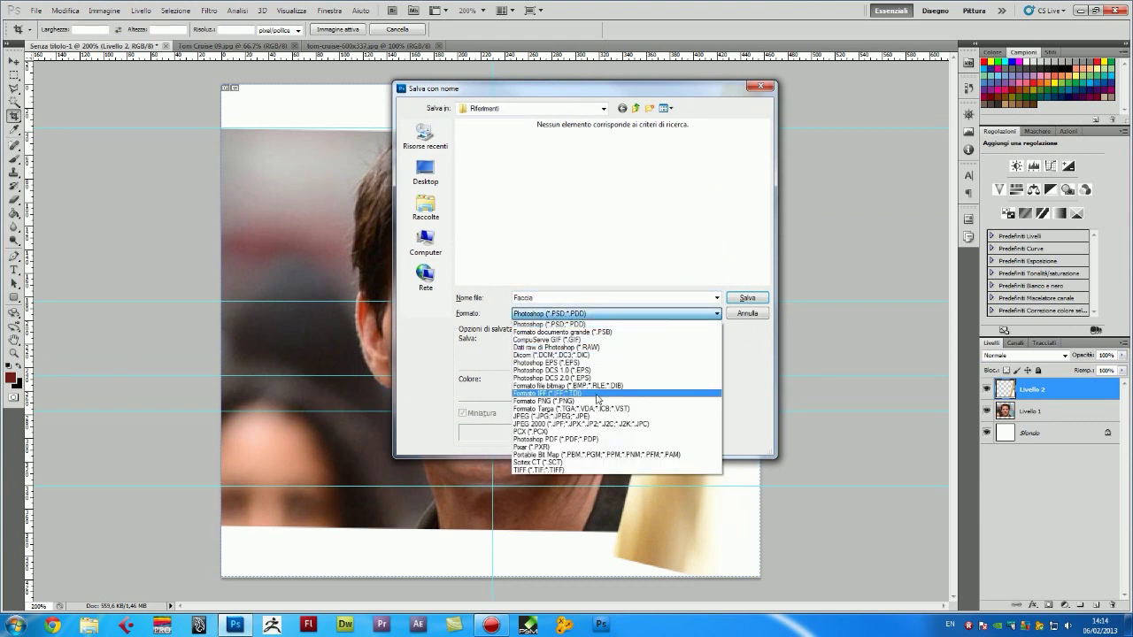
click(594, 417)
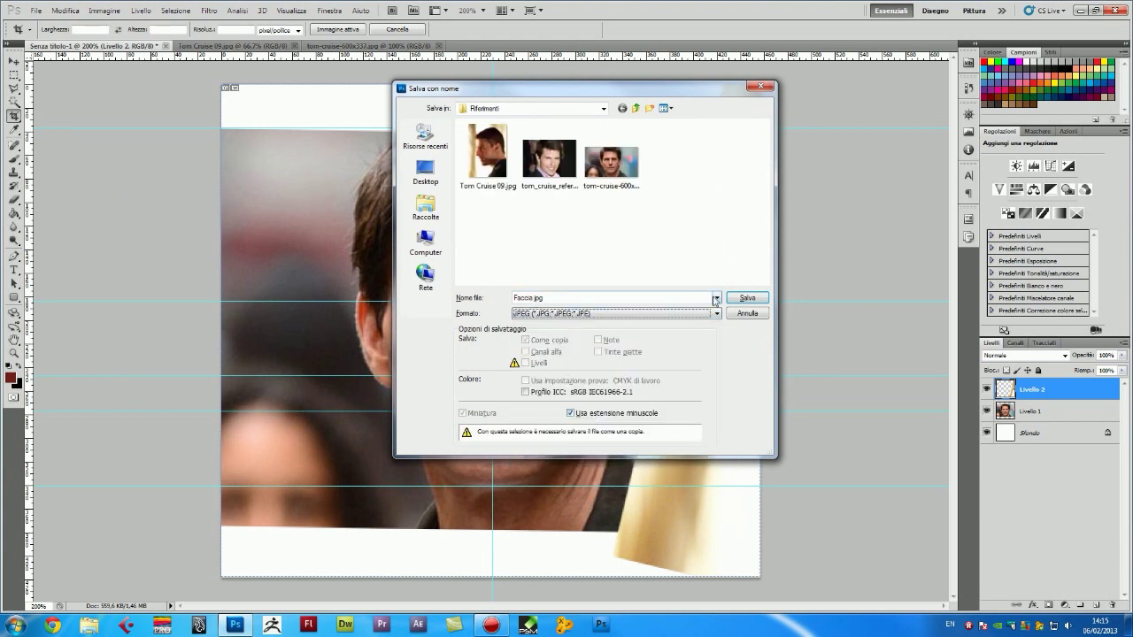
click(741, 298)
click(639, 175)
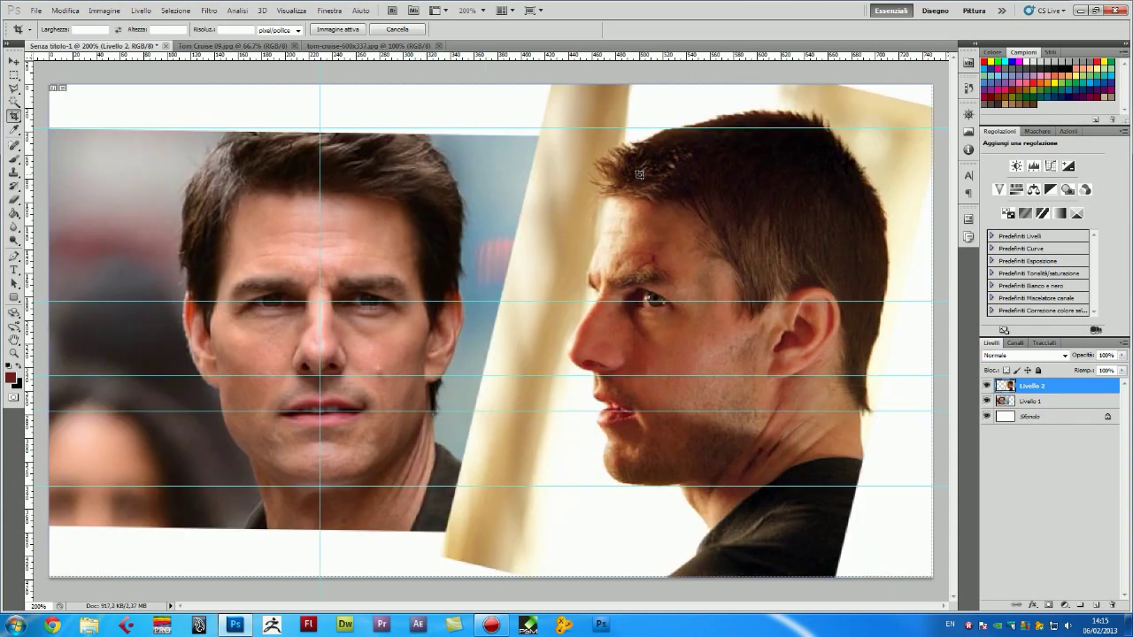
Mark a crop box over the right profile photo, moving its left edge onto the profile.
drag(455, 85, 968, 584)
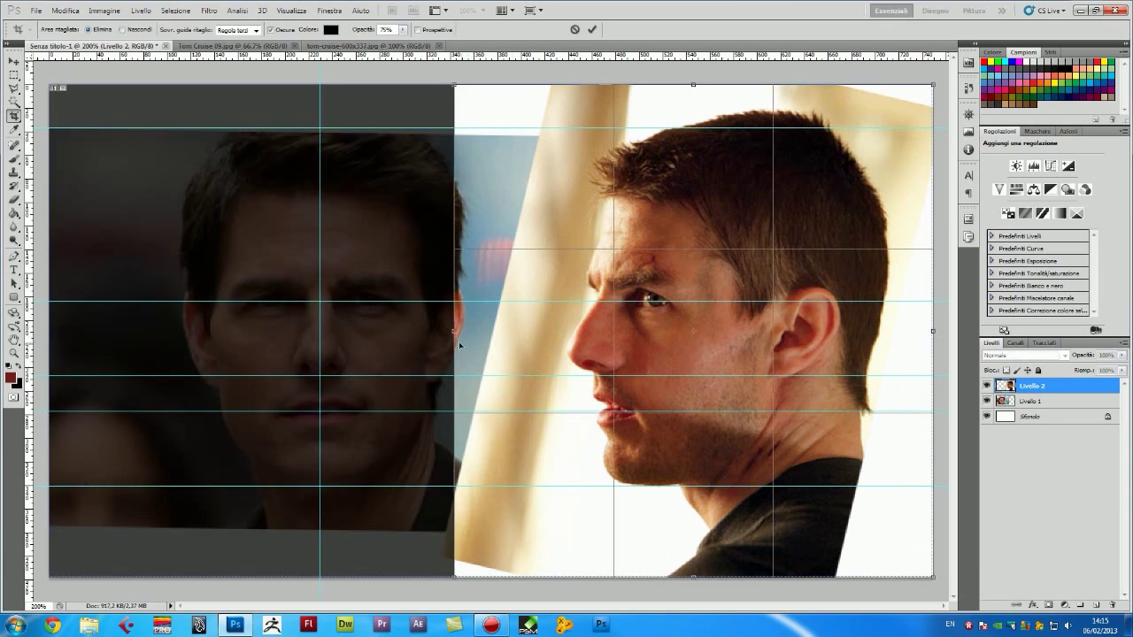
drag(454, 331, 530, 331)
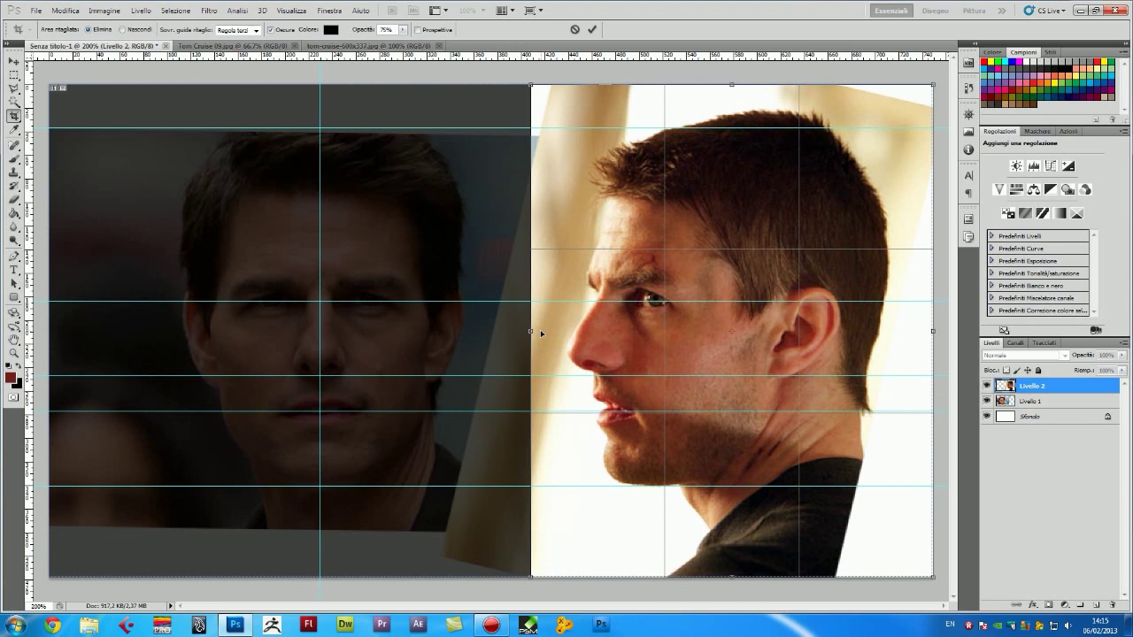
key(Return)
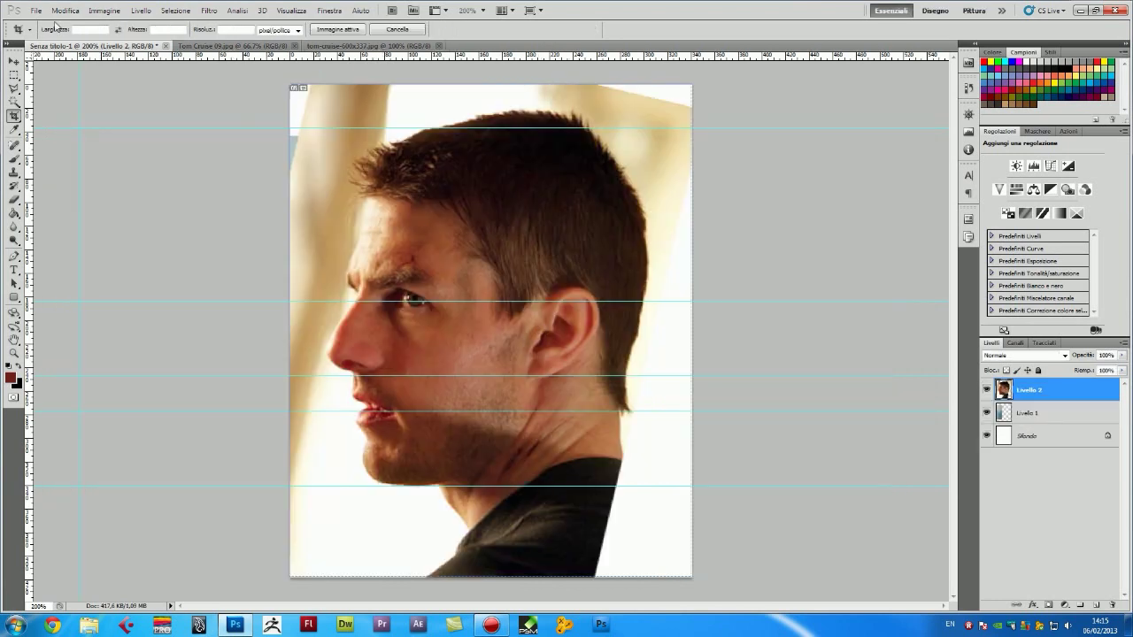
Save the profile crop as the JPEG 'Profilo', then zoom out to view the image.
click(38, 11)
click(114, 191)
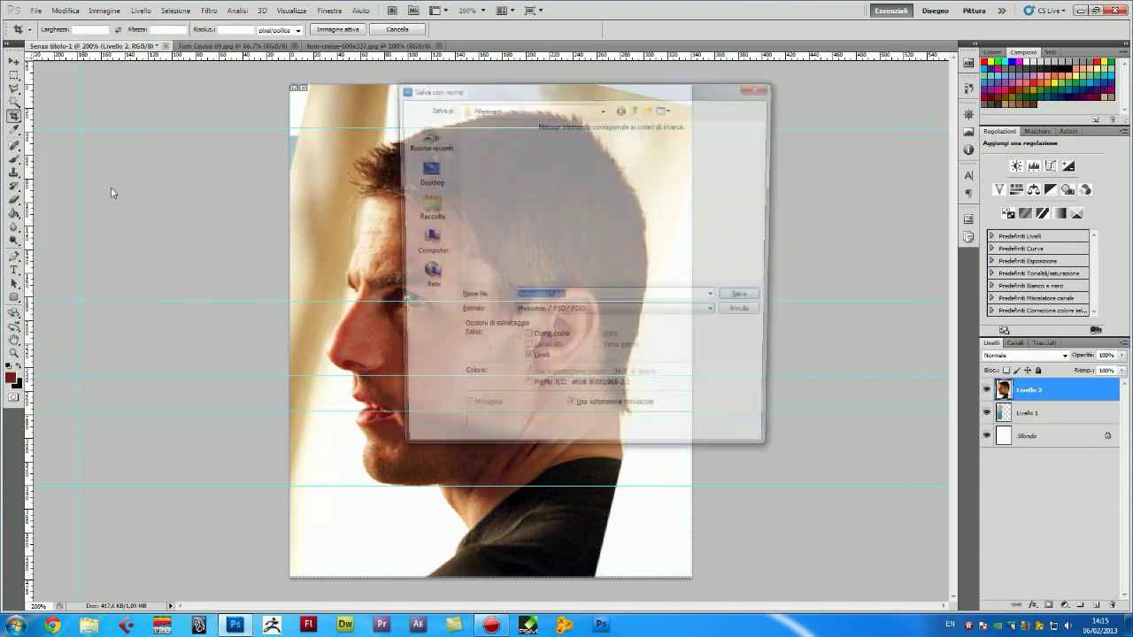
click(595, 315)
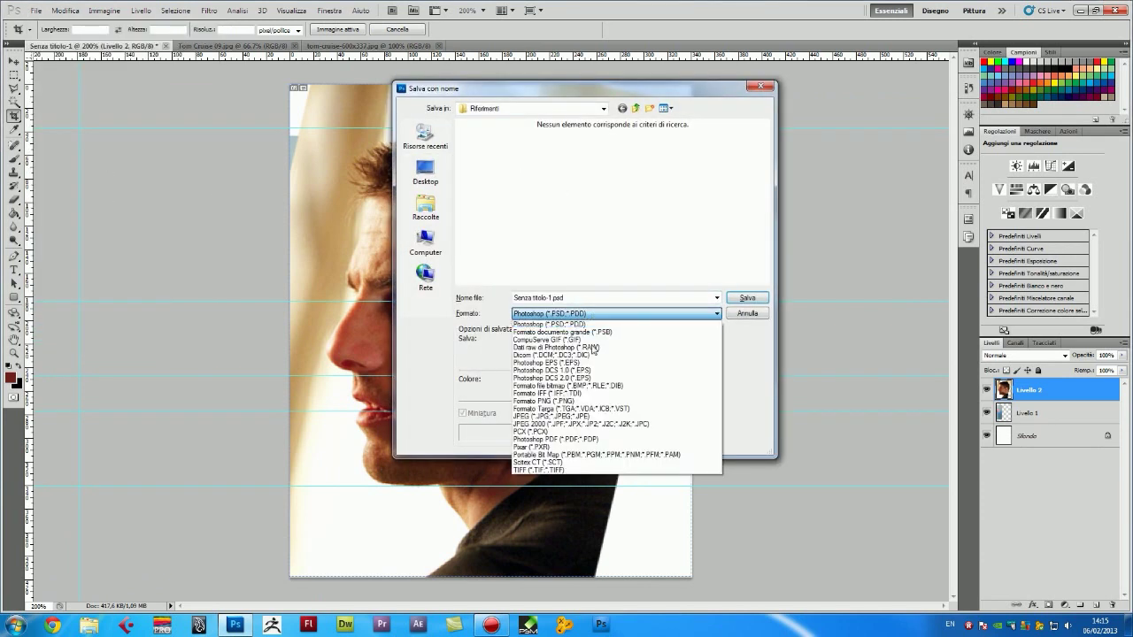
click(602, 414)
click(587, 300)
text(P)
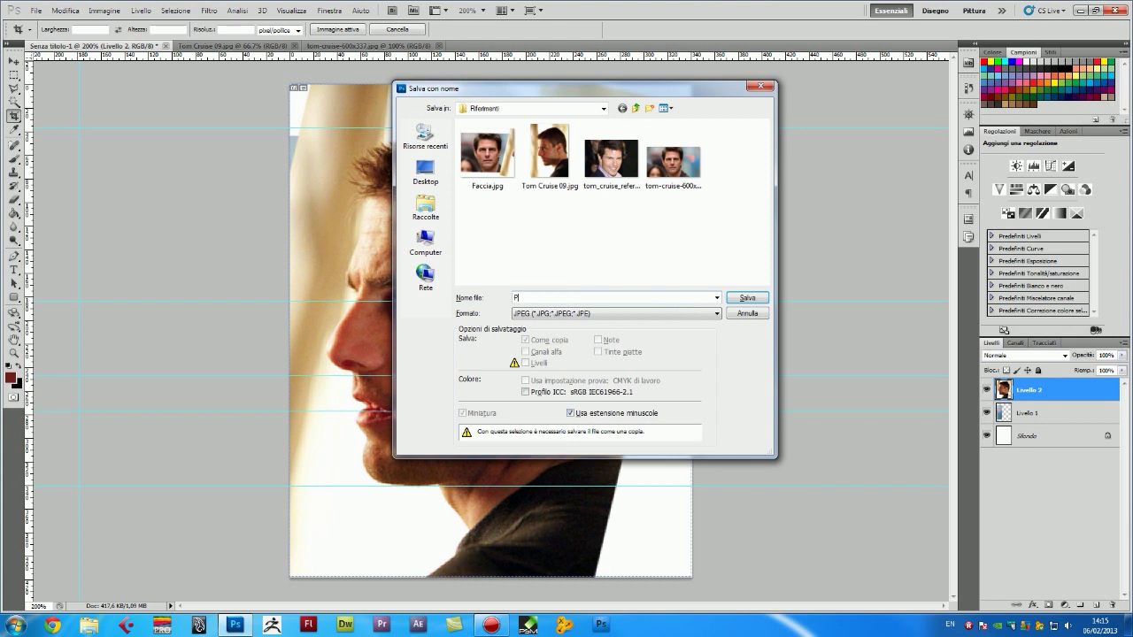
text(rofilo)
key(Return)
key(Return)
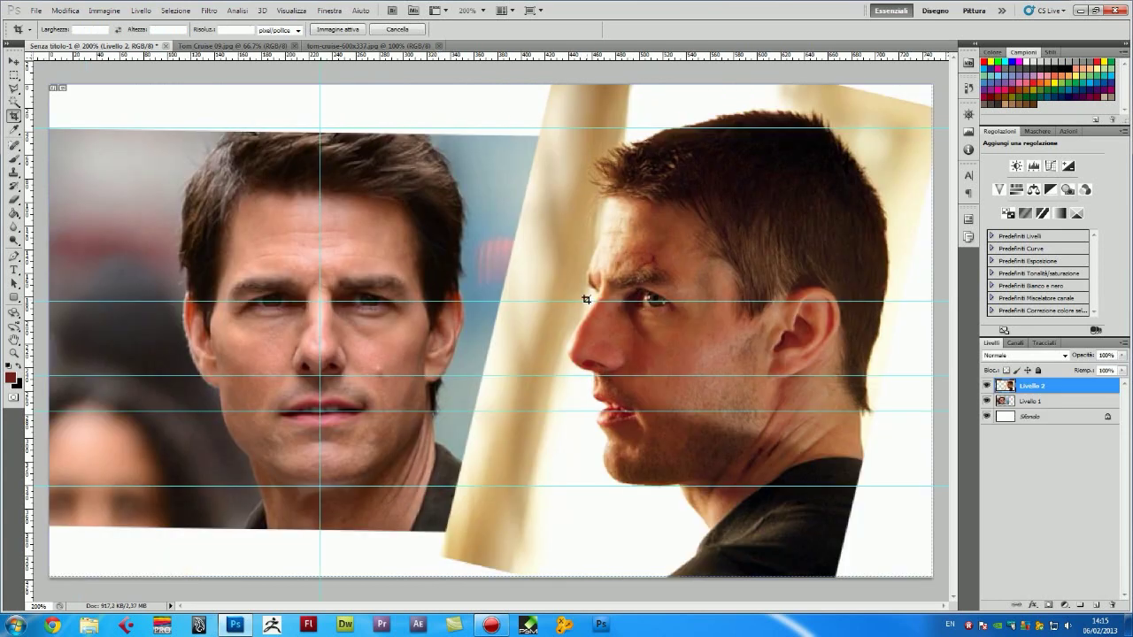
key(ctrl+minus)
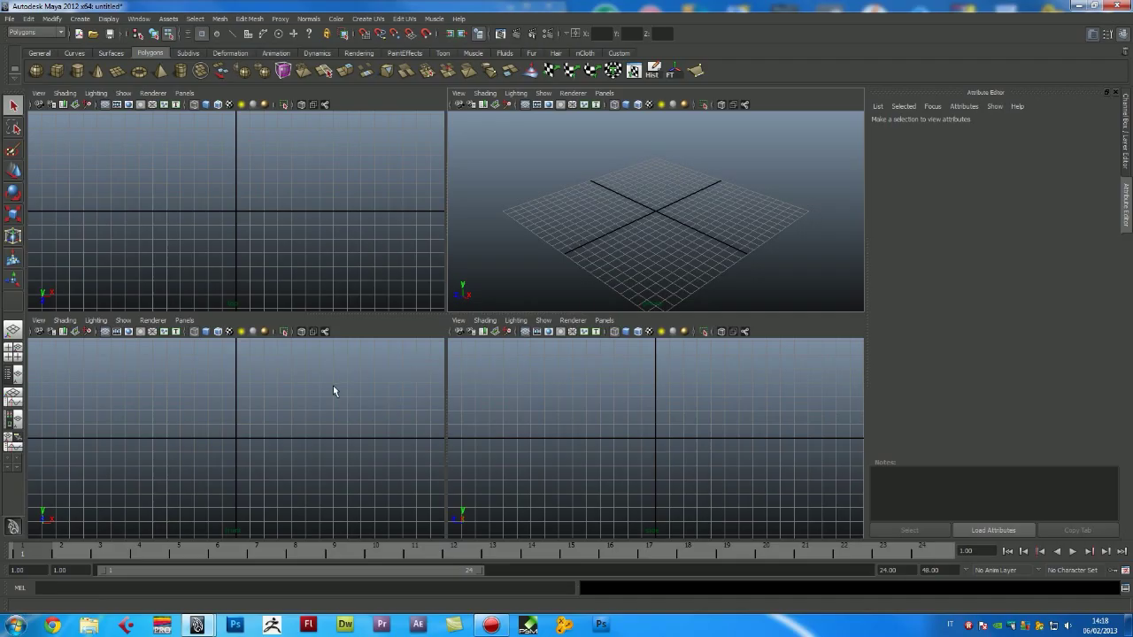
Activate the perspective viewport in Maya and open the Window menu for settings.
click(572, 197)
click(133, 18)
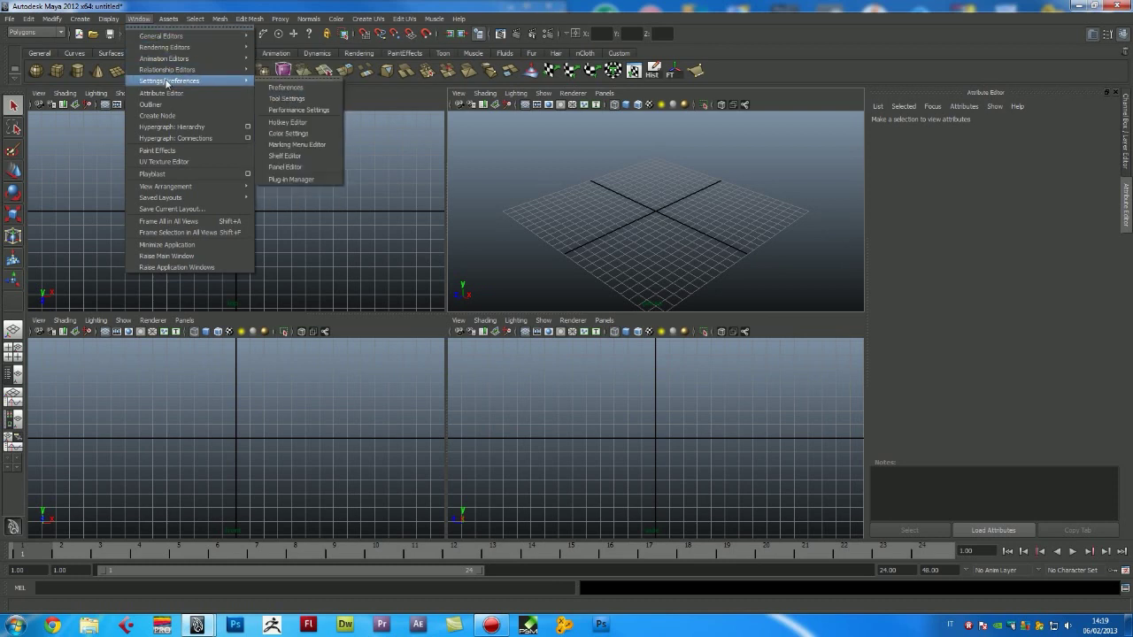
mouse_move(169, 81)
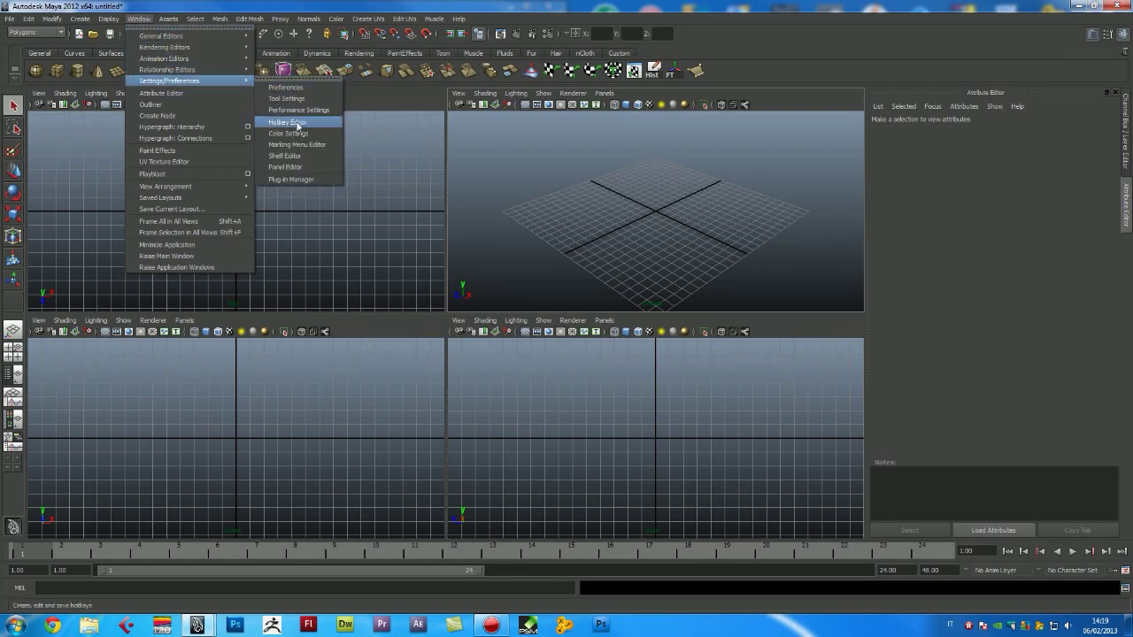
click(298, 124)
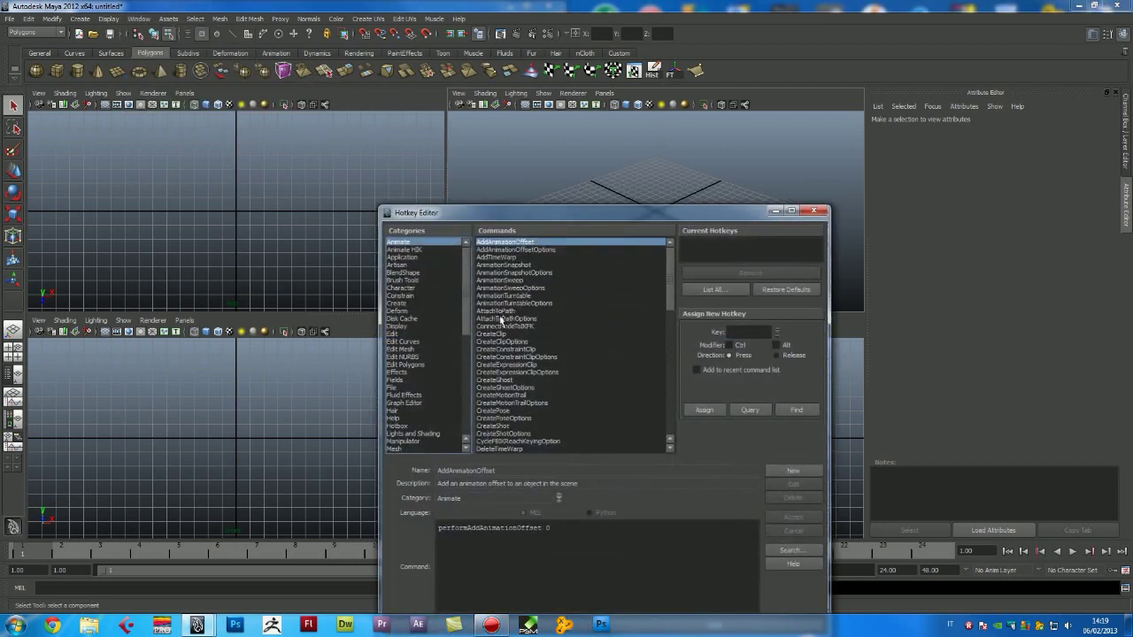
drag(473, 310, 473, 367)
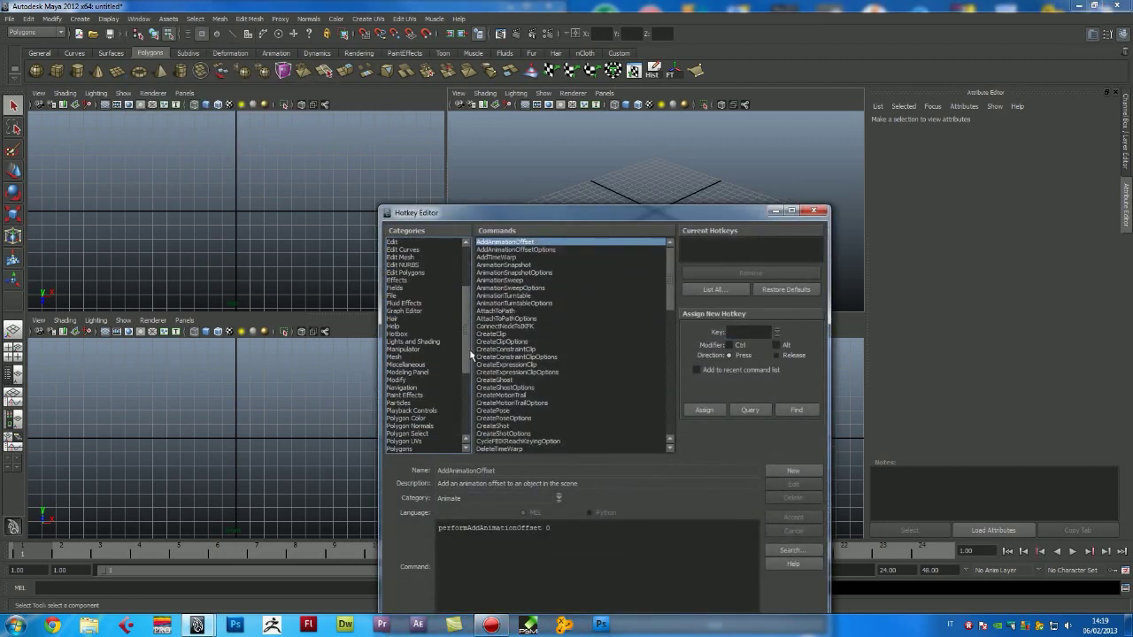
click(400, 335)
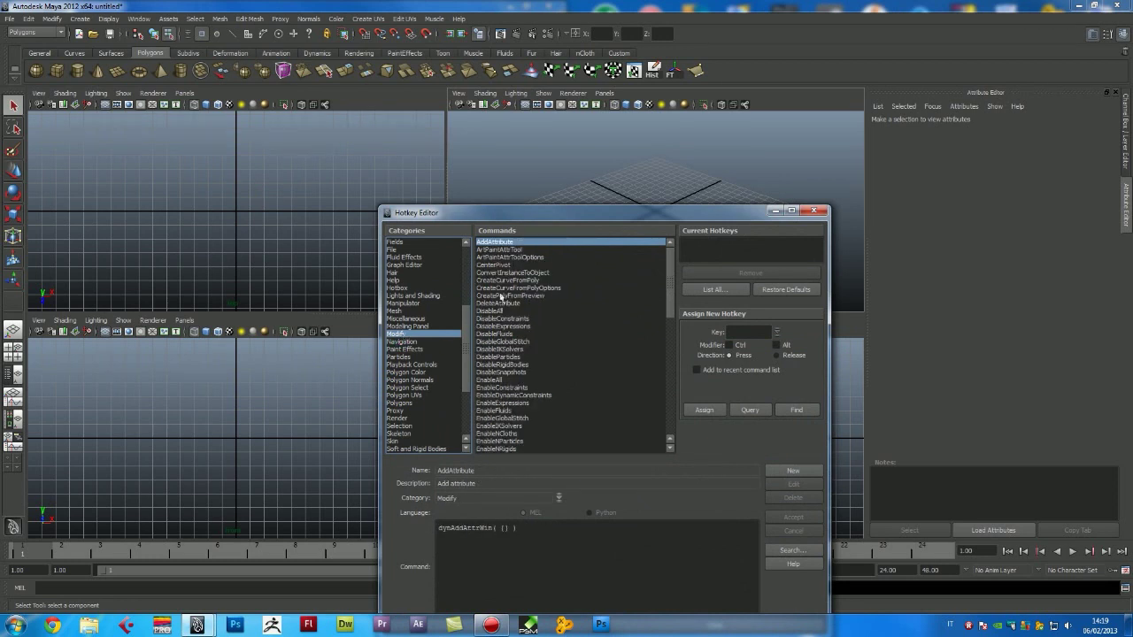
click(503, 266)
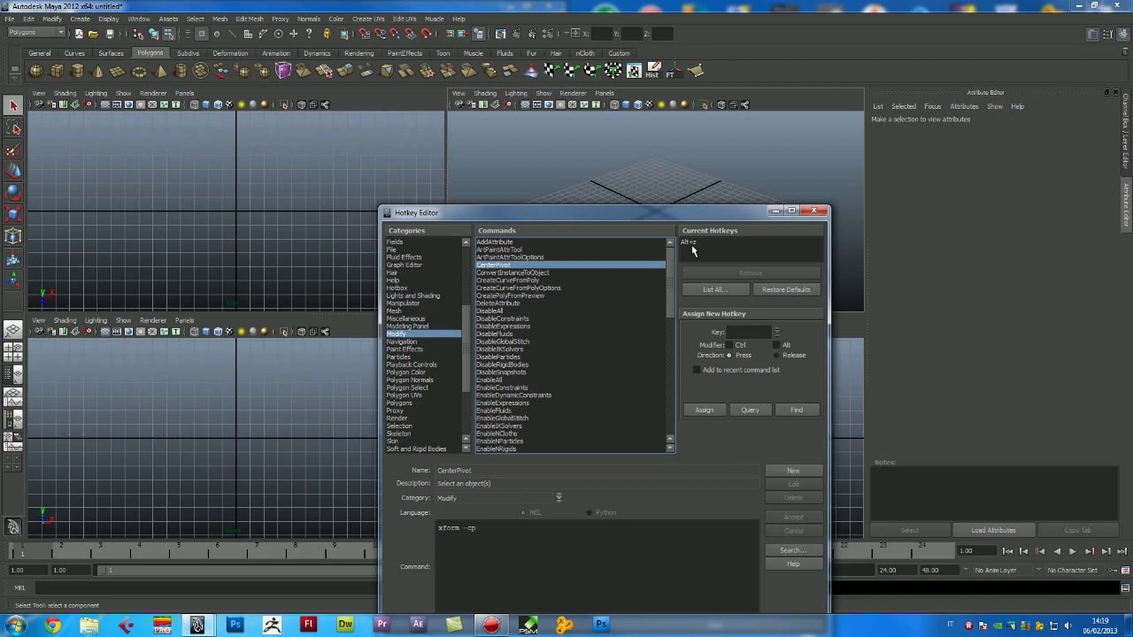
drag(689, 216, 651, 154)
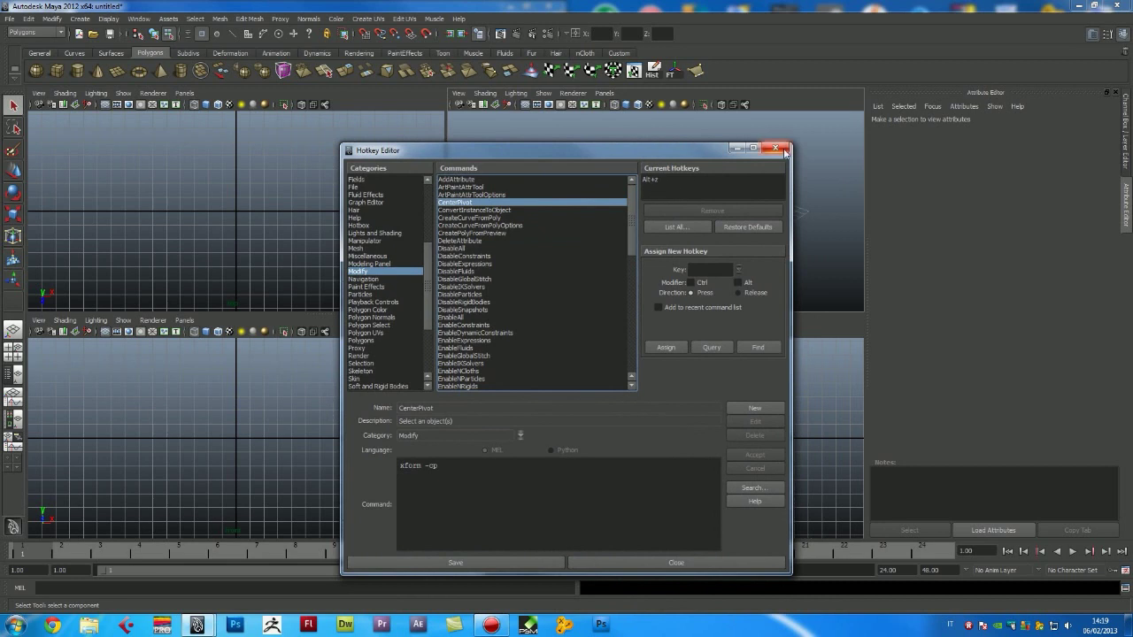
click(776, 148)
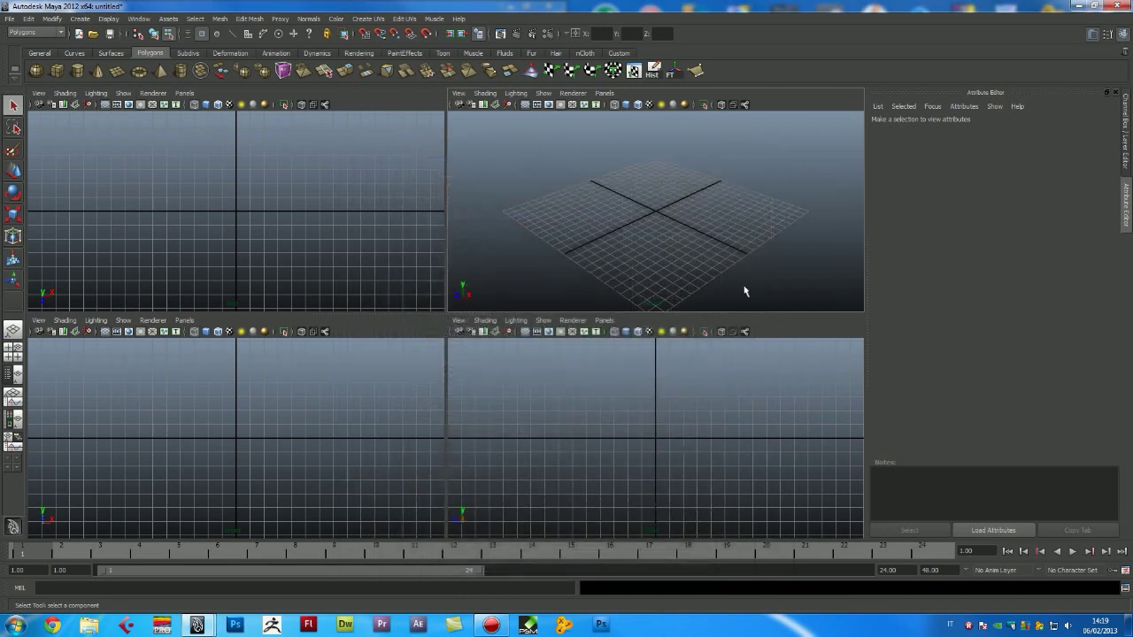
click(137, 19)
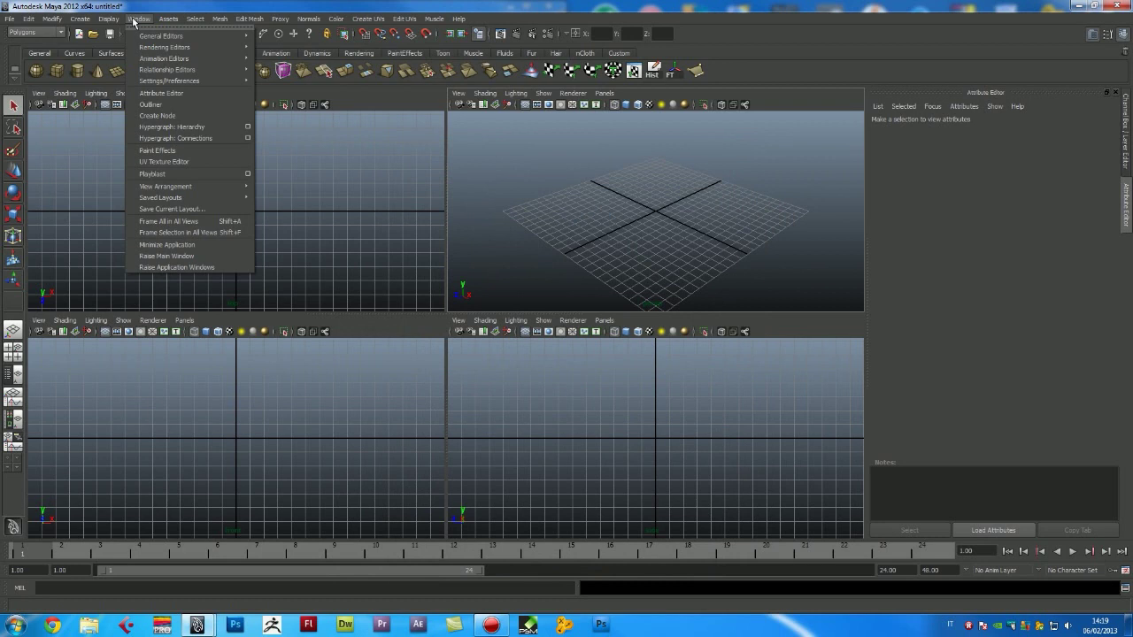
mouse_move(169, 80)
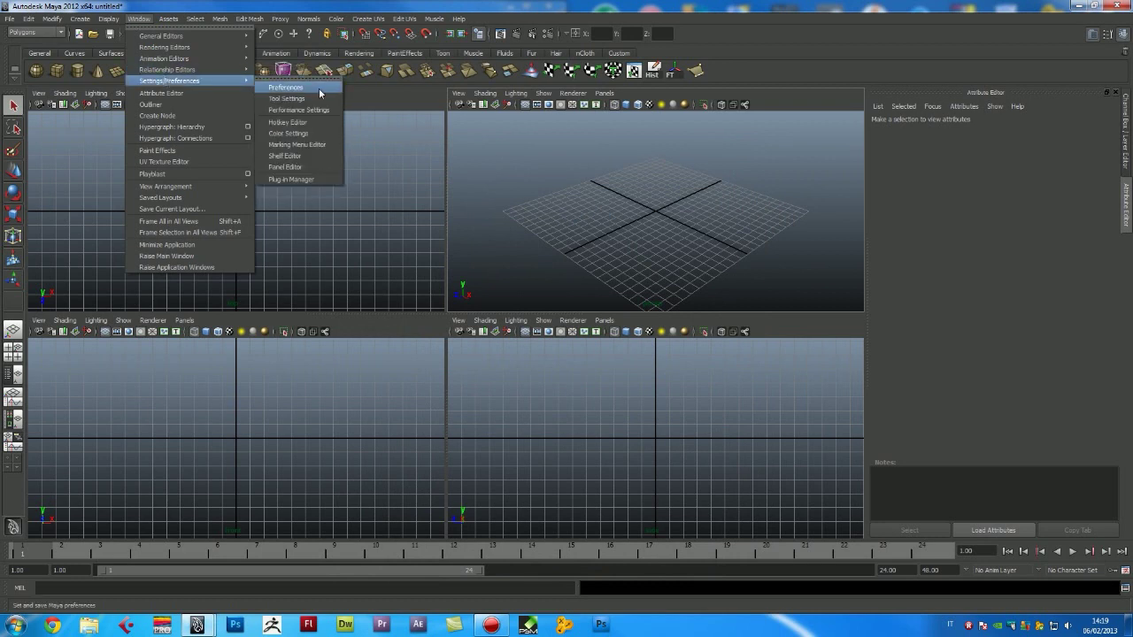
In Preferences' Undo category, keep undo On with an Infinite queue and save.
click(319, 87)
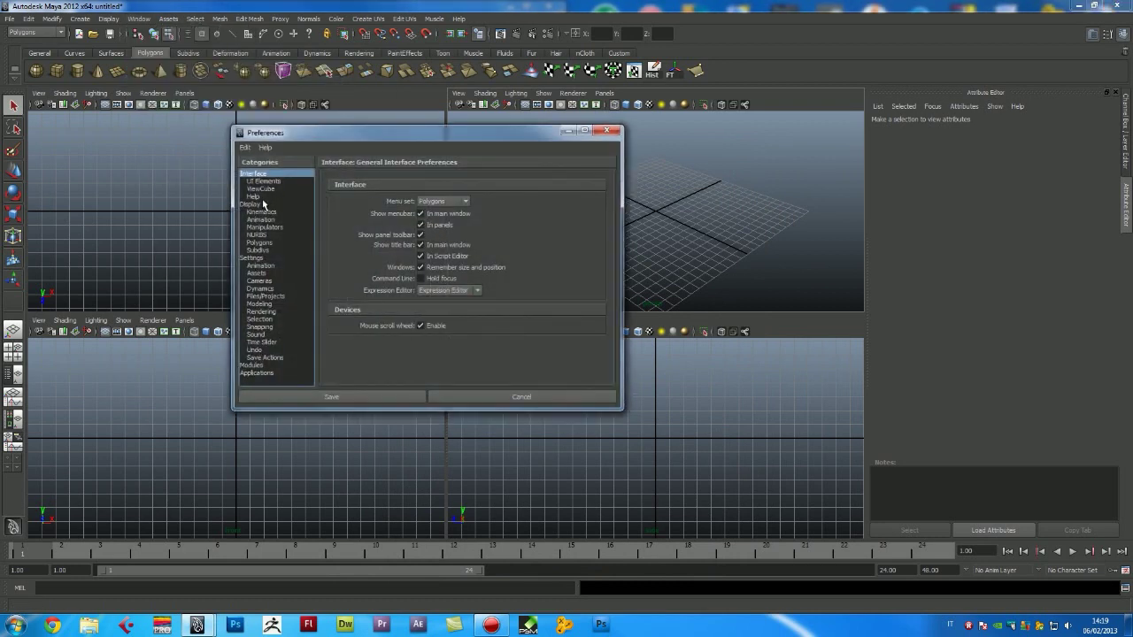
click(278, 350)
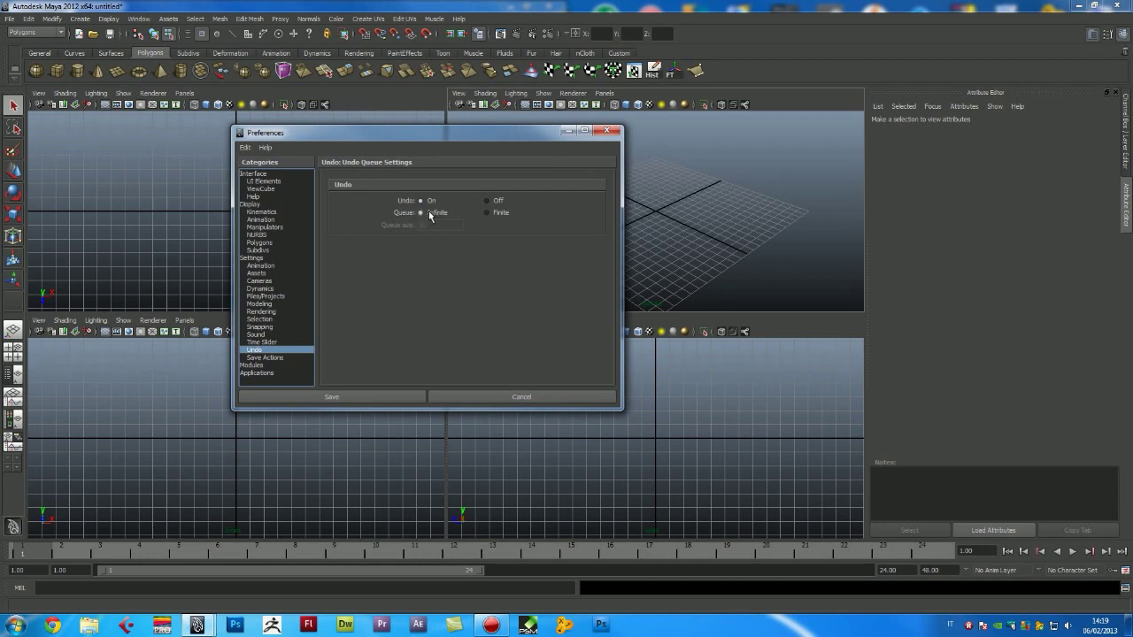
click(386, 396)
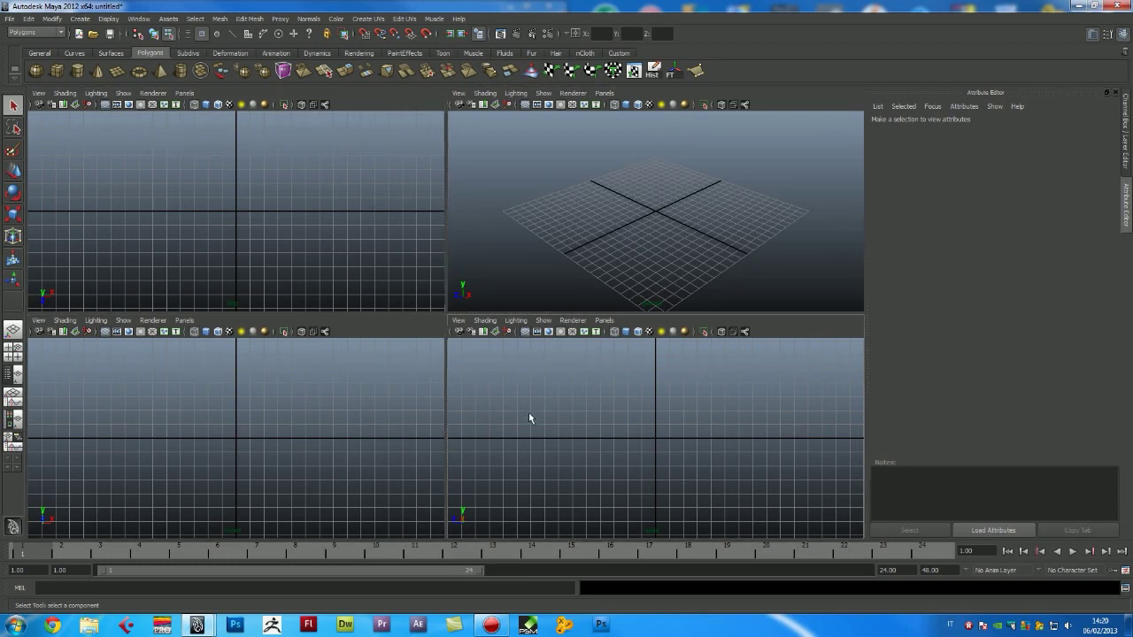
Bring up the Project Window from the File menu and move it up and left.
click(7, 18)
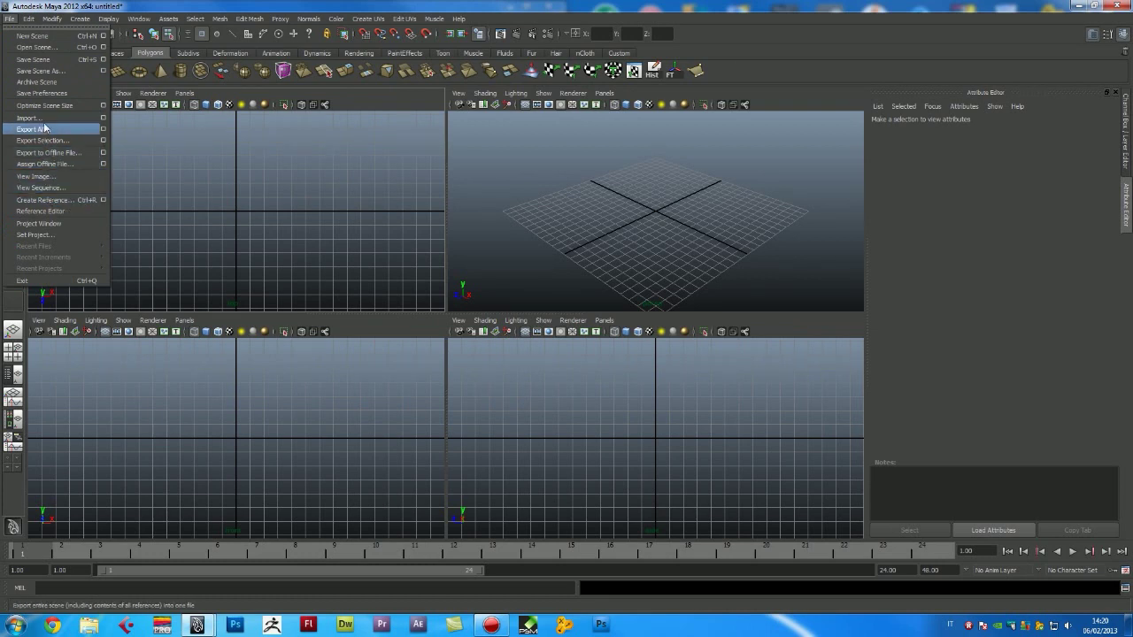
click(44, 36)
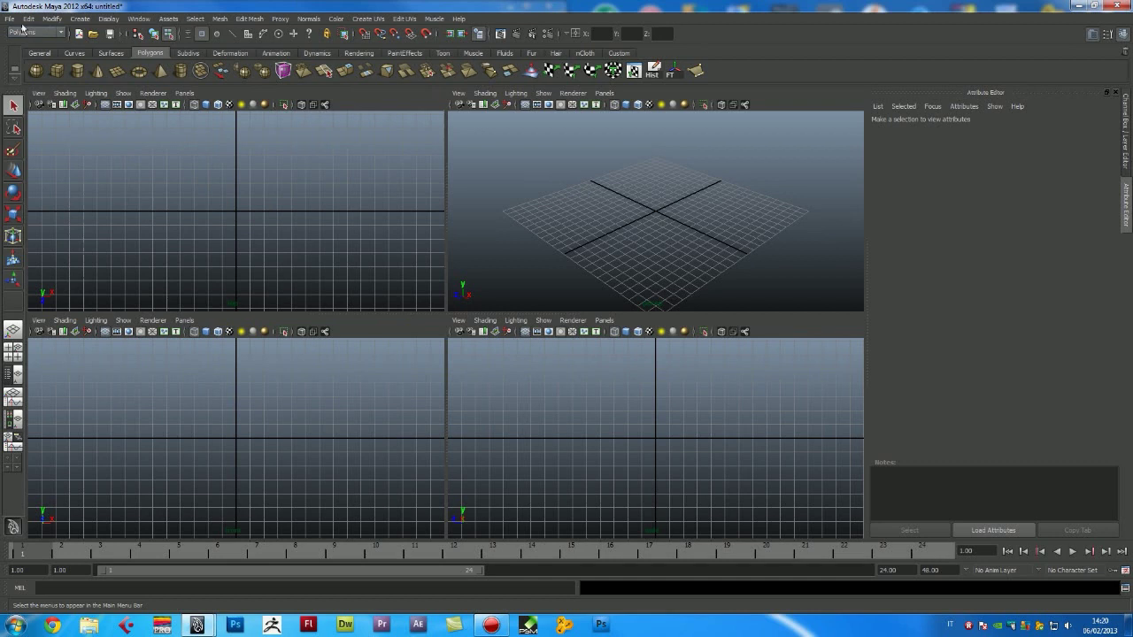
click(12, 20)
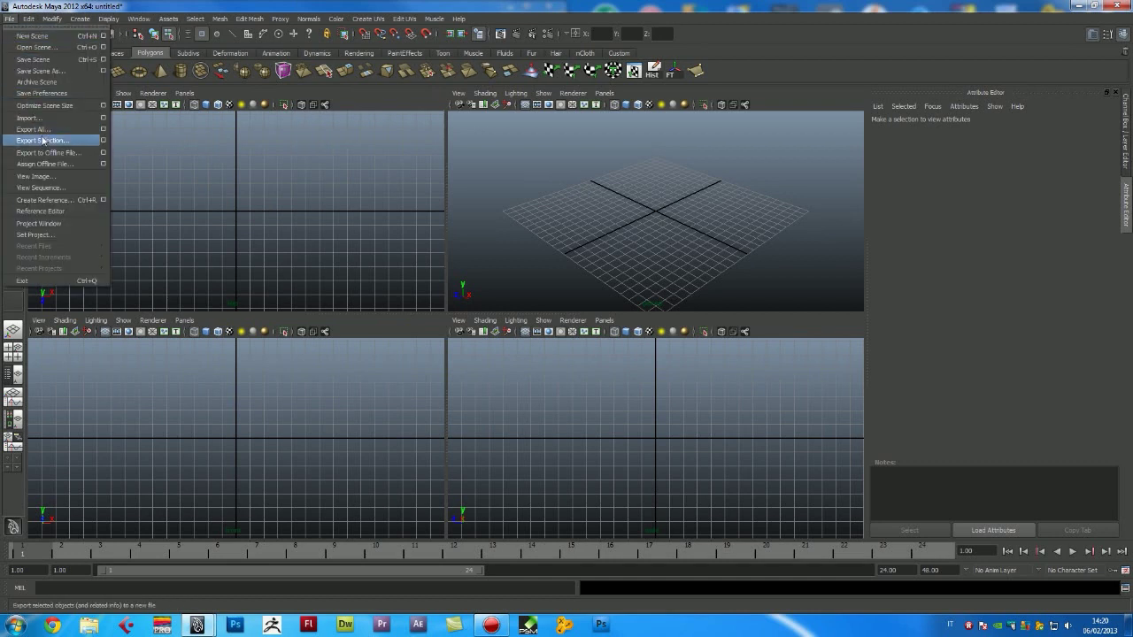
click(57, 226)
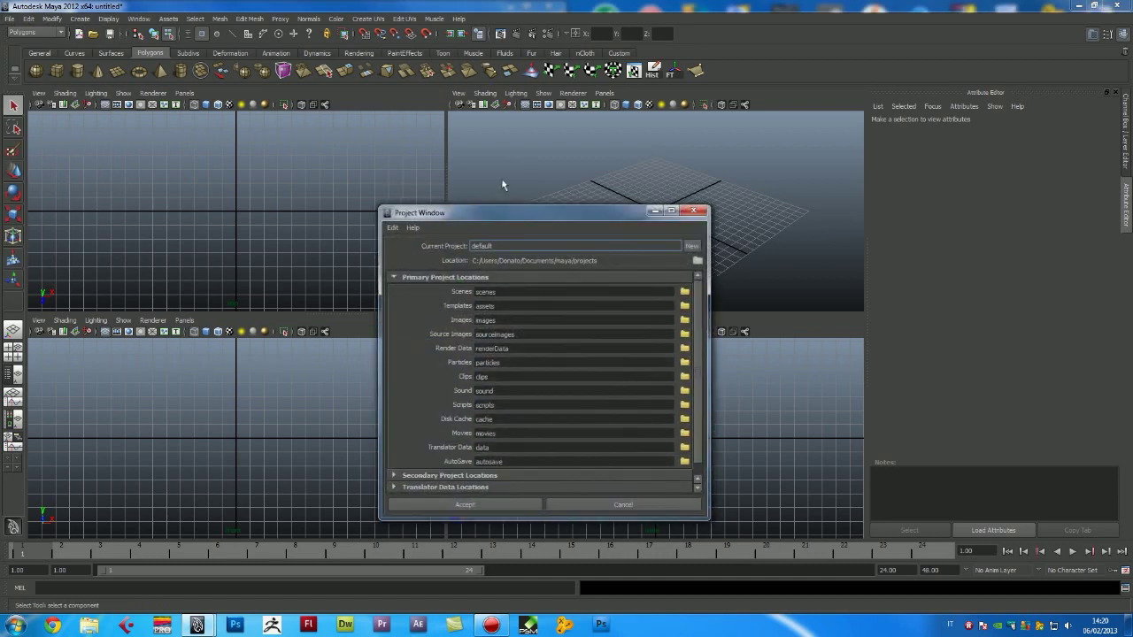
drag(534, 216, 421, 156)
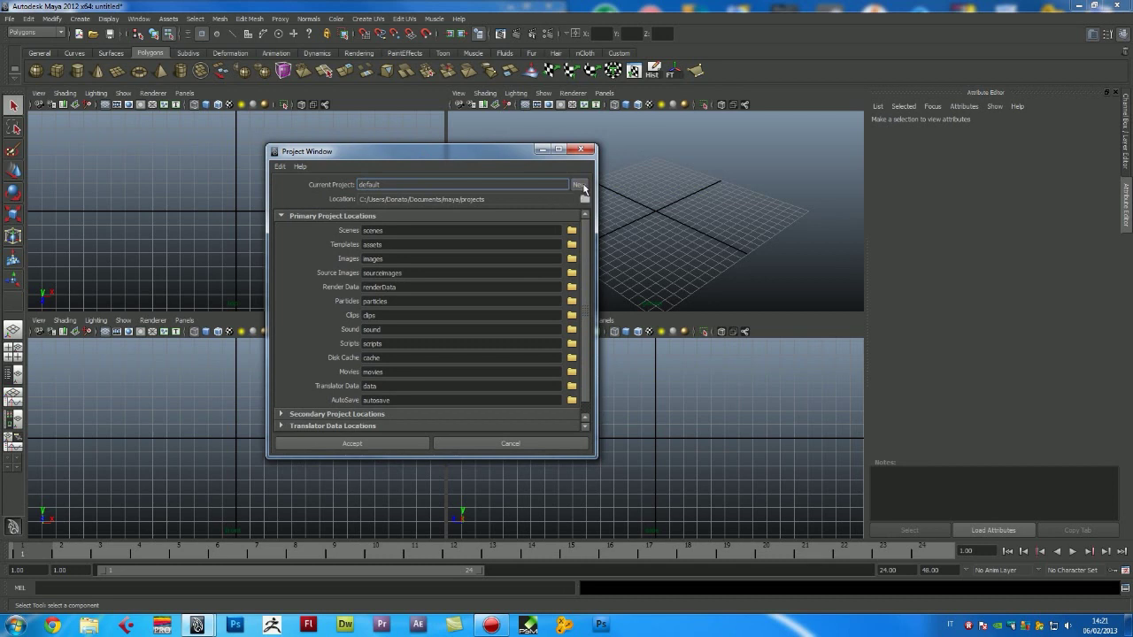
Start a new project, replacing the default New_Project name with TomCruise.
click(580, 185)
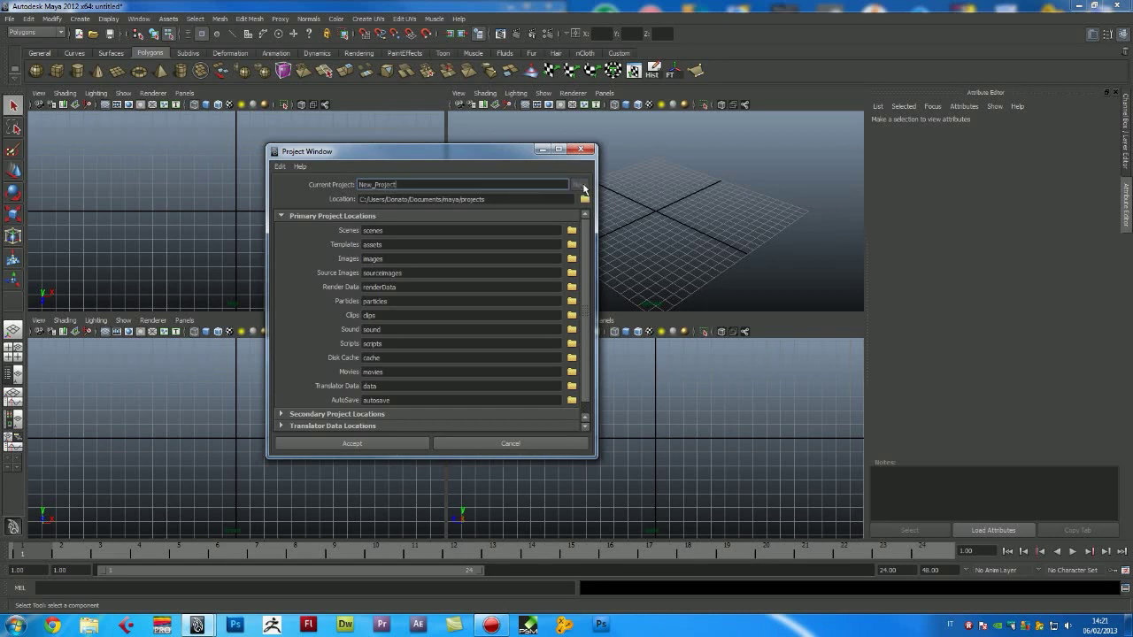
drag(425, 186, 259, 183)
text(TomCur)
key(BackSpace)
key(BackSpace)
text(ru)
Set the project location to the TomCruise folder and accept the new project.
click(585, 200)
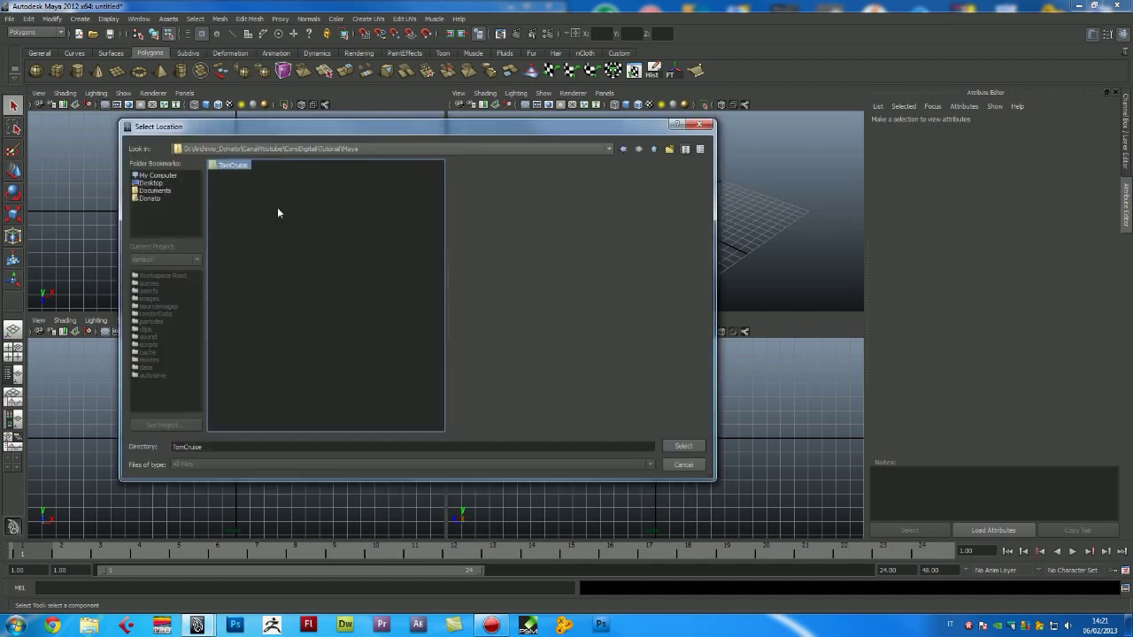
double_click(225, 165)
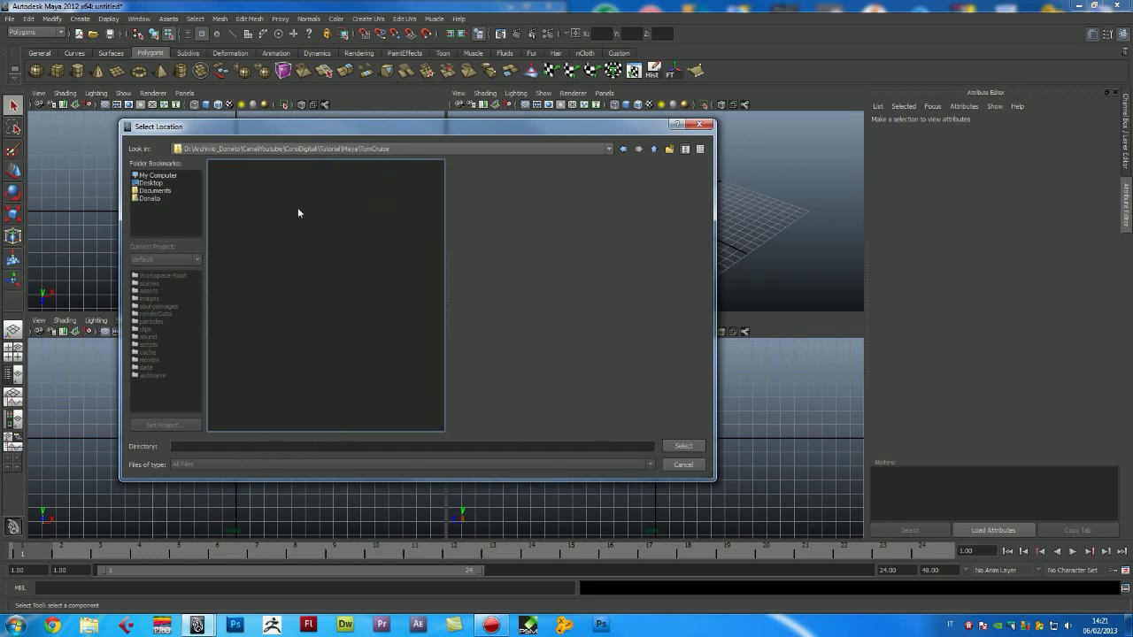
click(684, 446)
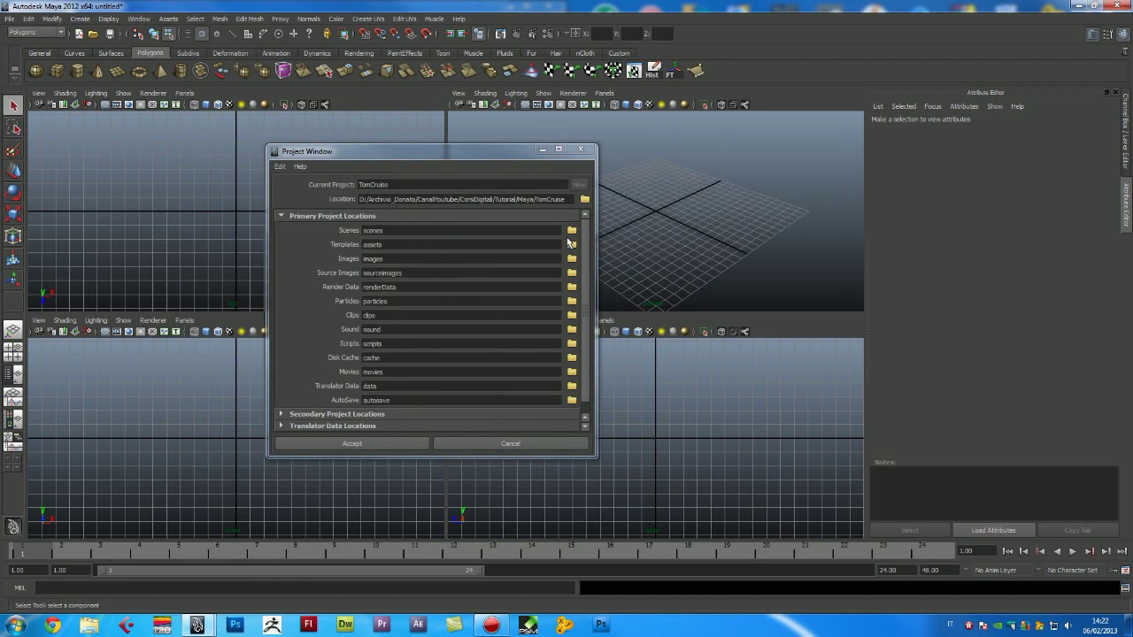
scroll(585, 345, down, 1)
scroll(579, 302, up, 1)
click(354, 179)
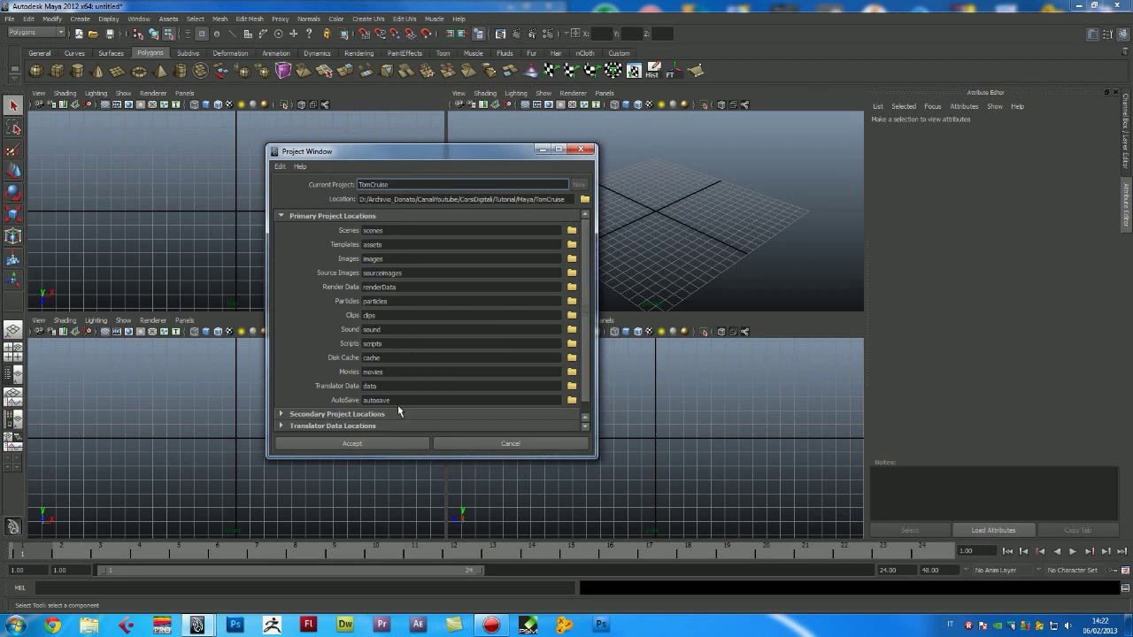
click(352, 444)
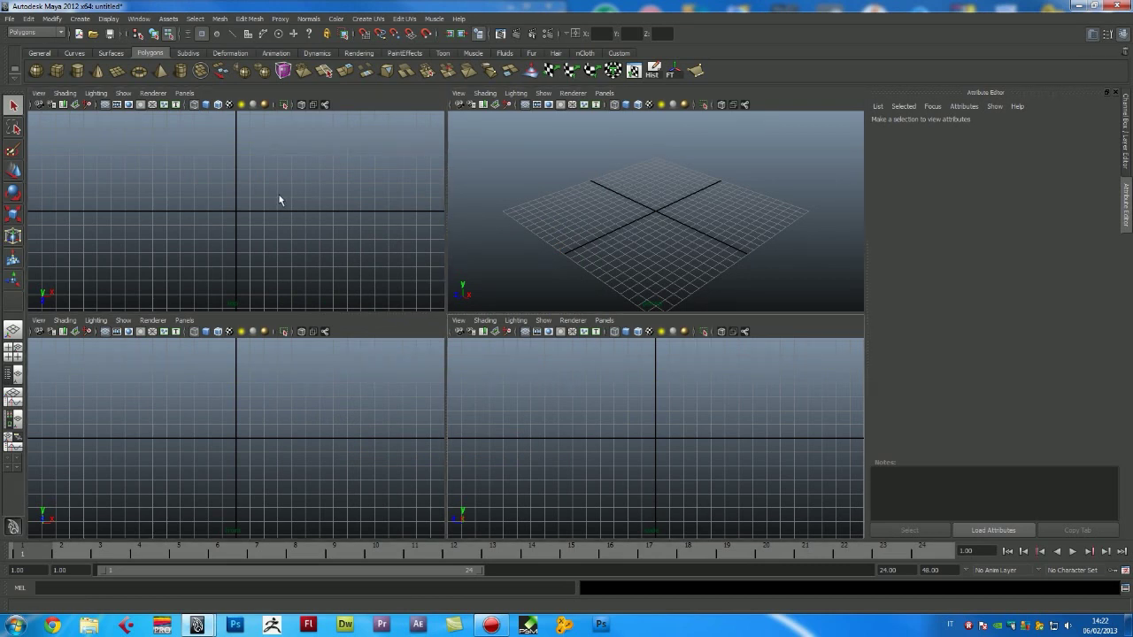
Save the empty scene as Testa.mb in the TomCruise project's scenes folder.
click(10, 18)
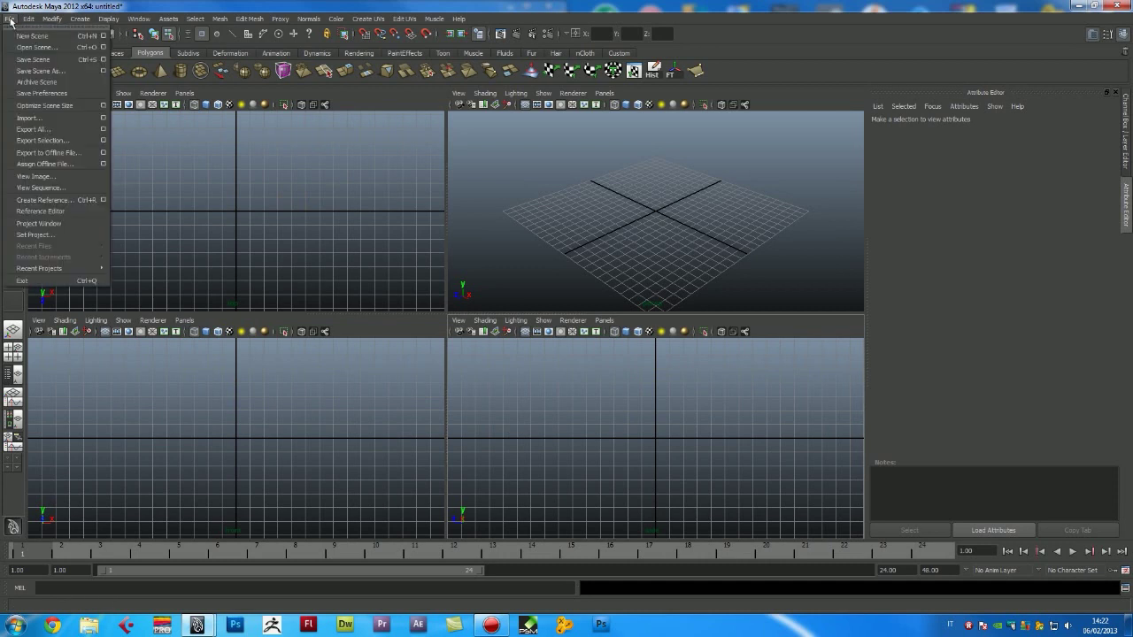
click(49, 71)
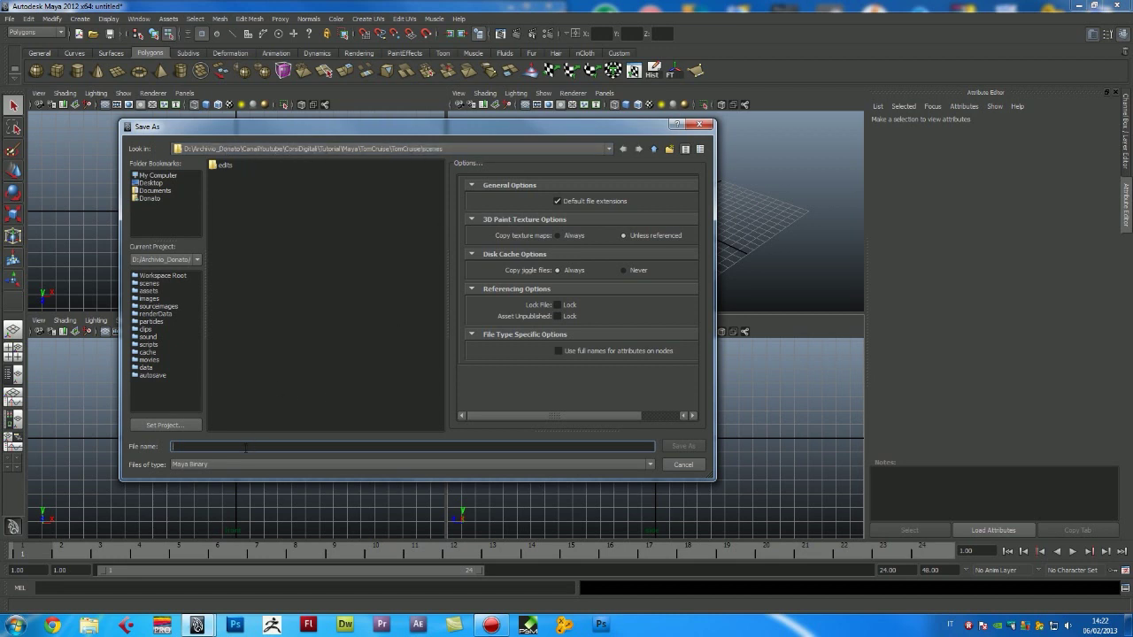
text(Testa)
click(683, 446)
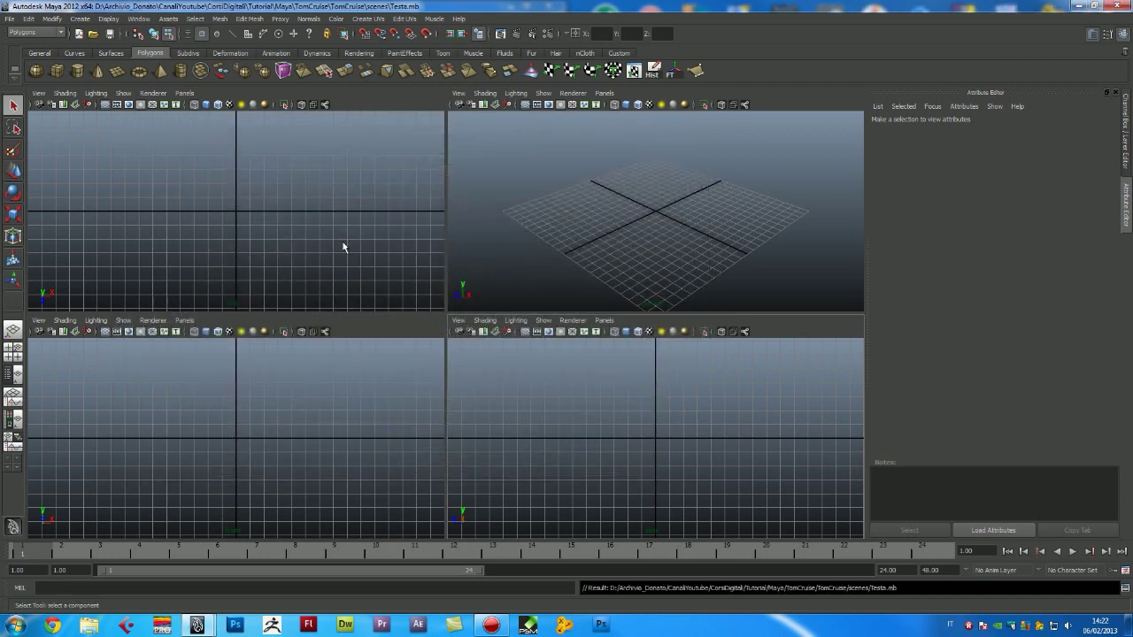
click(354, 341)
click(511, 397)
click(366, 230)
click(483, 301)
click(481, 380)
click(383, 232)
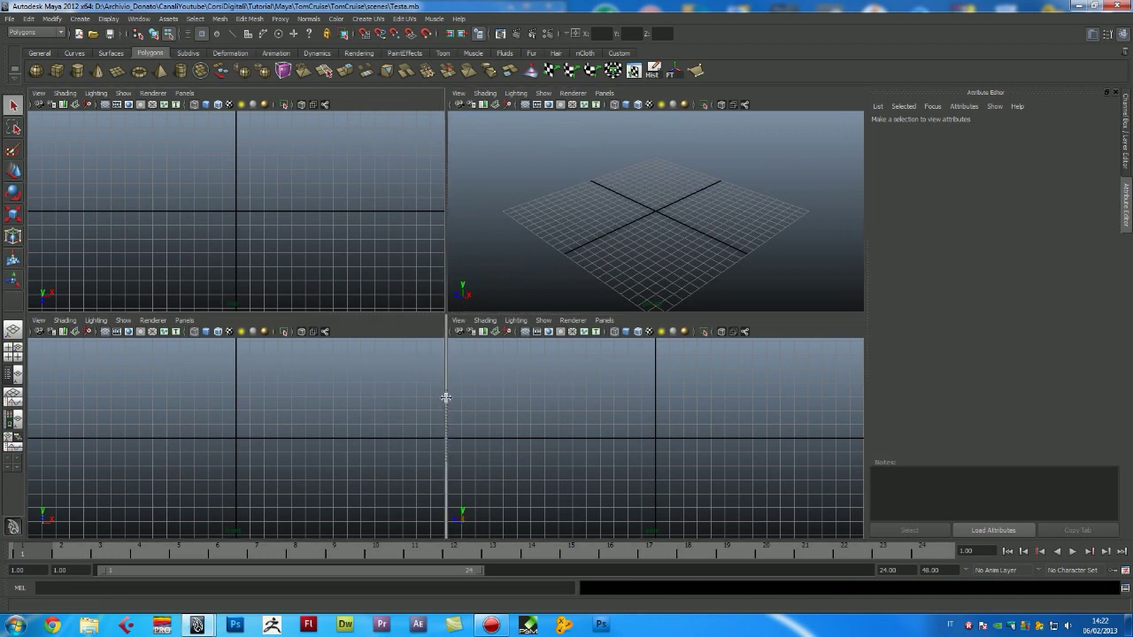